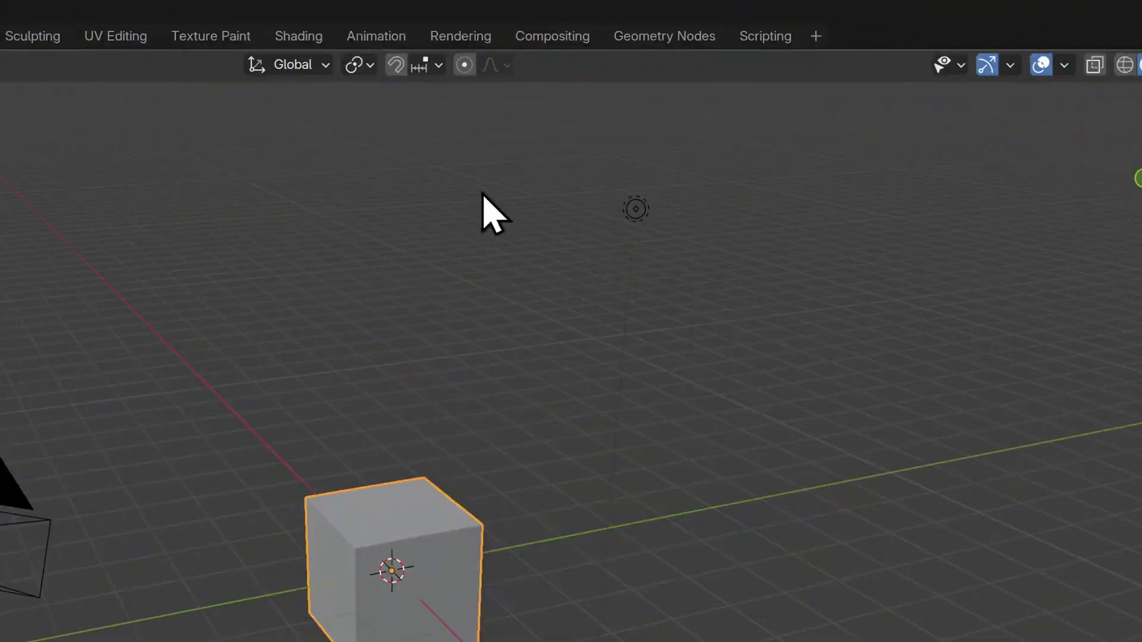
Frame the cube, add the camera to the selection, and rotate both together
left_click(367, 63)
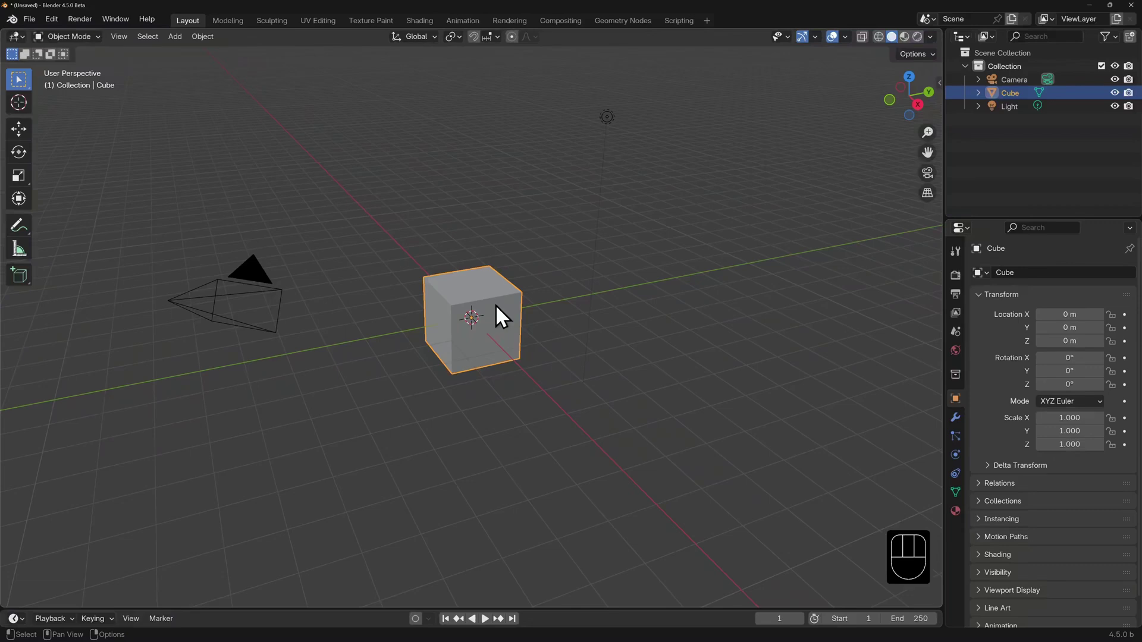
key("KP_Decimal")
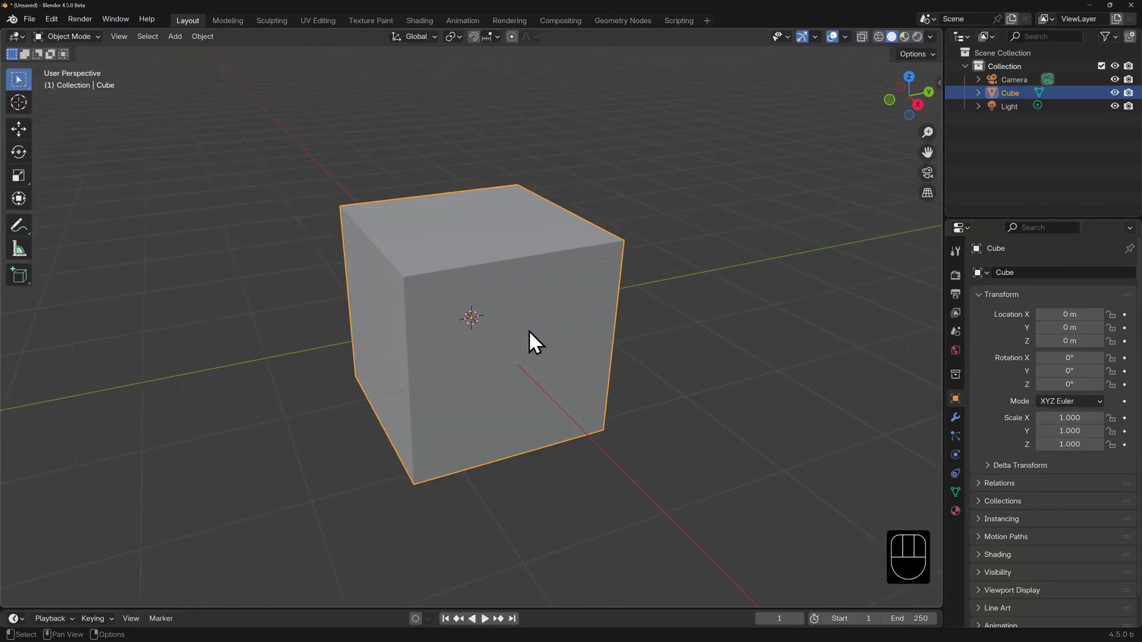
scroll(441, 334, "down", 5)
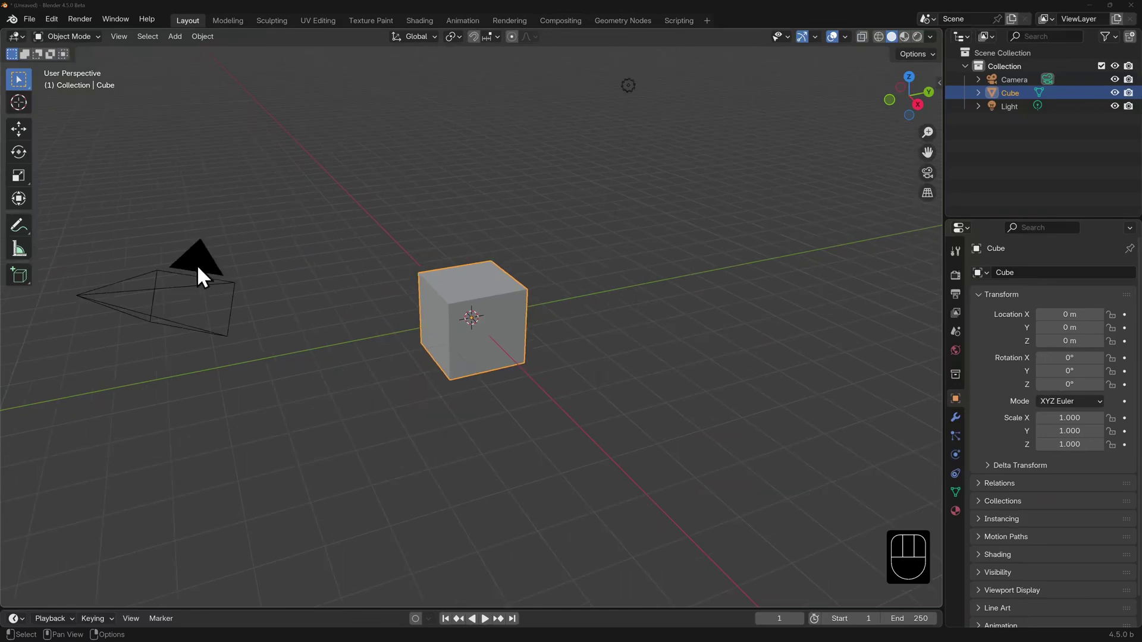
left_click(196, 261, "shift")
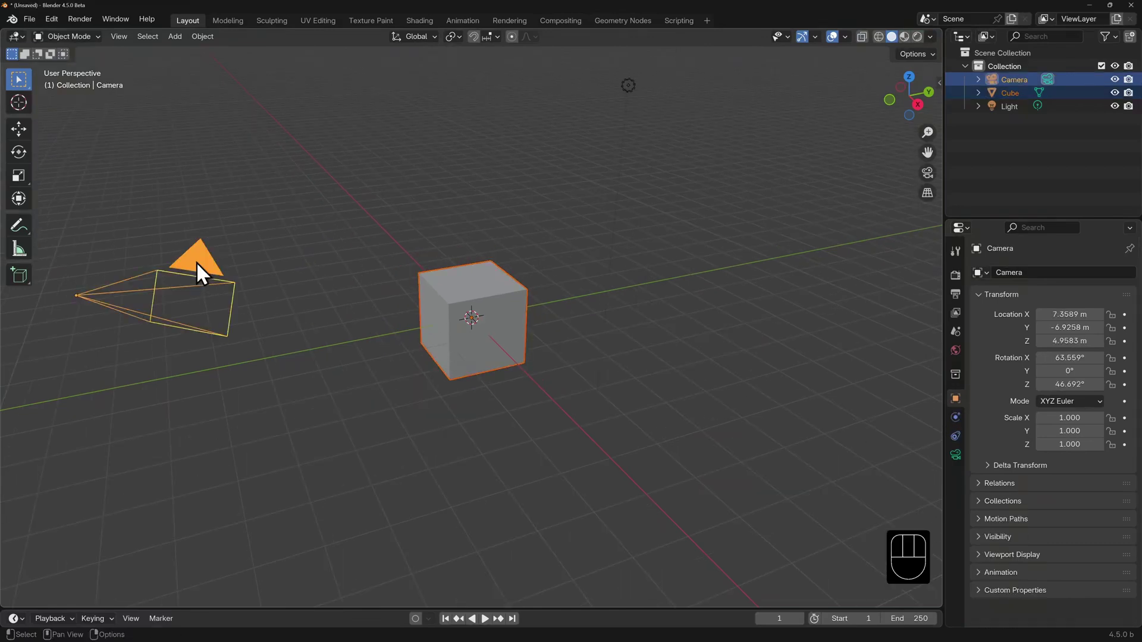
key("r")
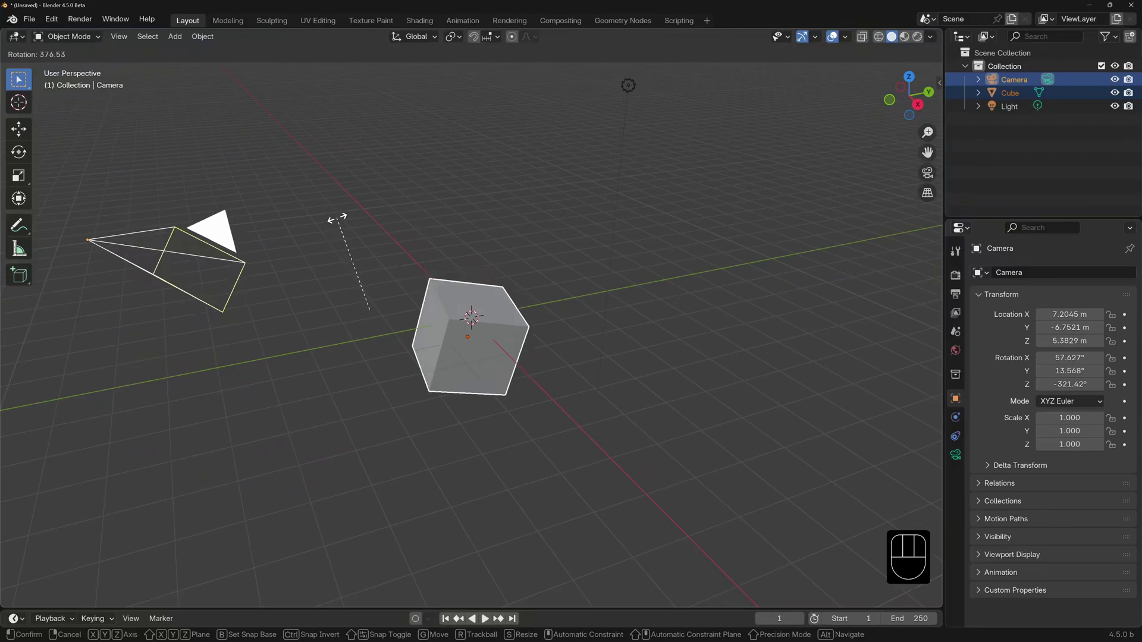
Set the pivot point to Active Element and test-rotate the cube and camera, cancelling afterwards
key("Escape")
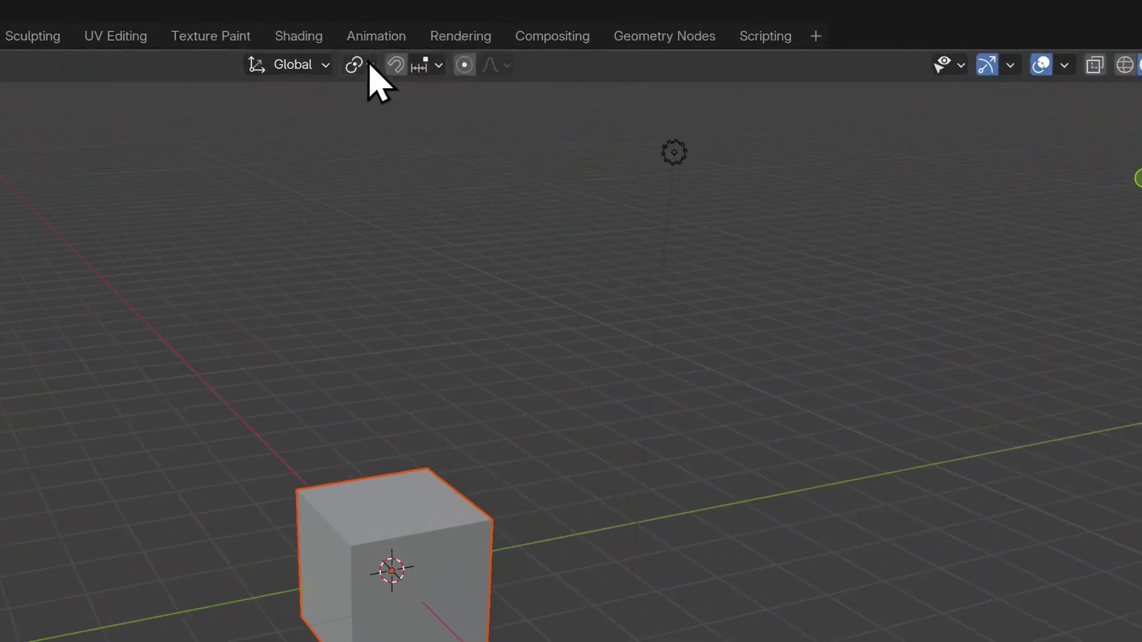
left_click(453, 36)
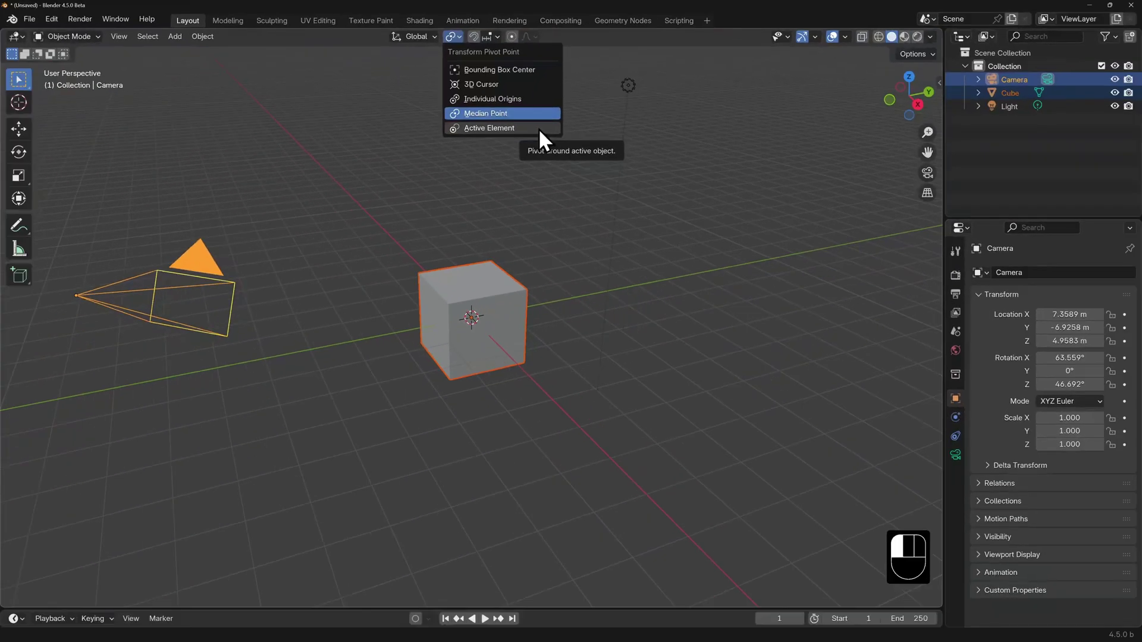
left_click(537, 128)
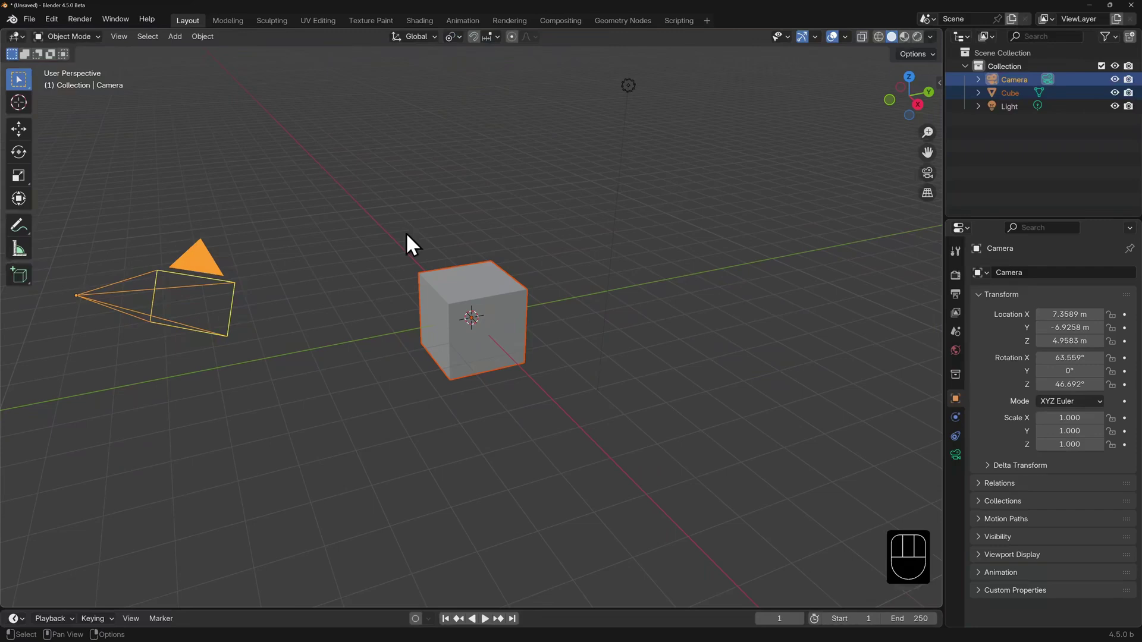
key("r")
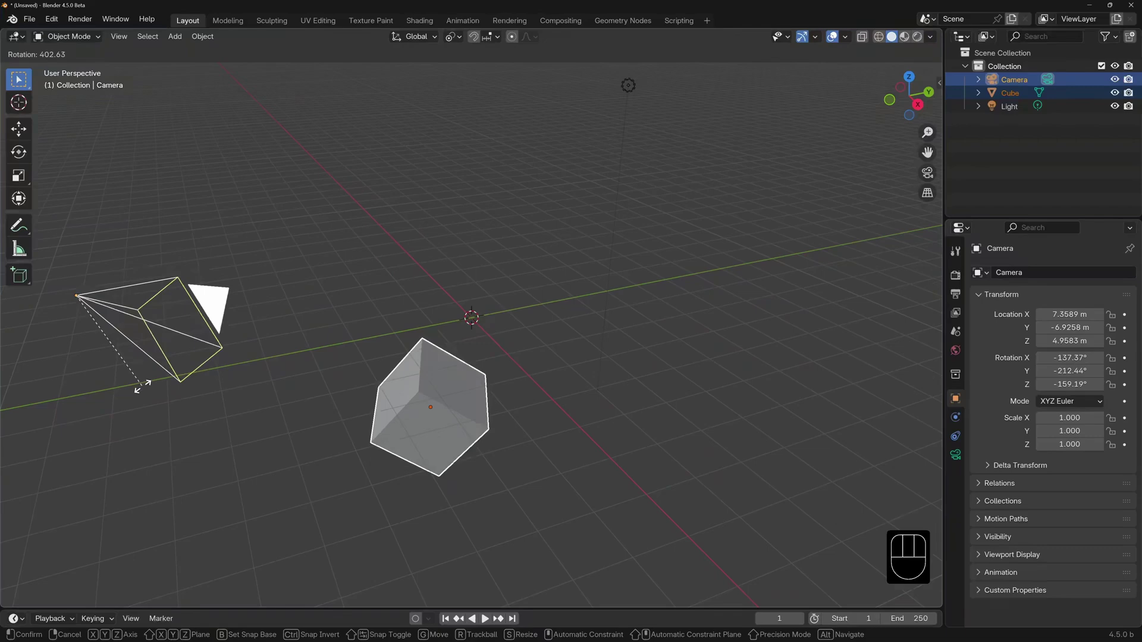
key("Escape")
Test rotation with the pivot set to Individual Origins, then cancel it
left_click(453, 37)
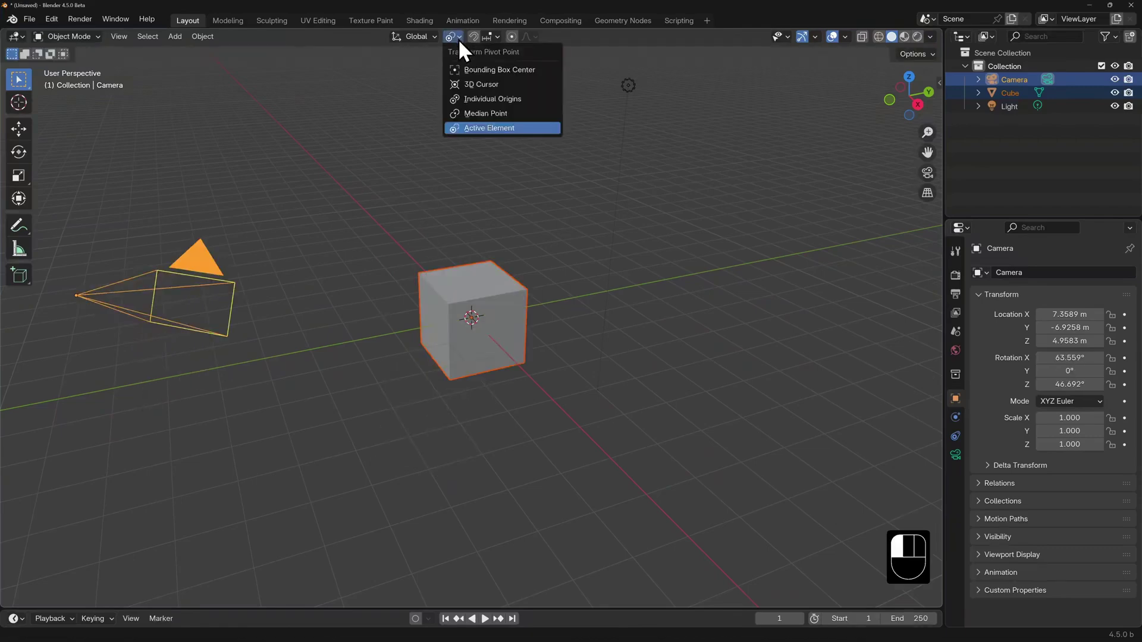
left_click(528, 100)
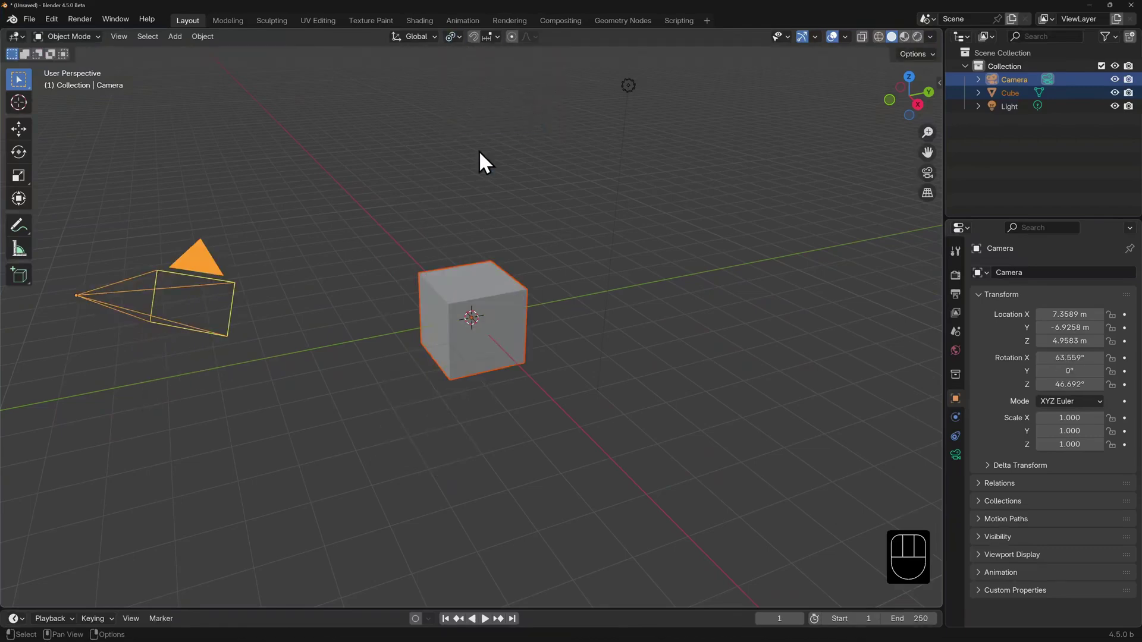
key("r")
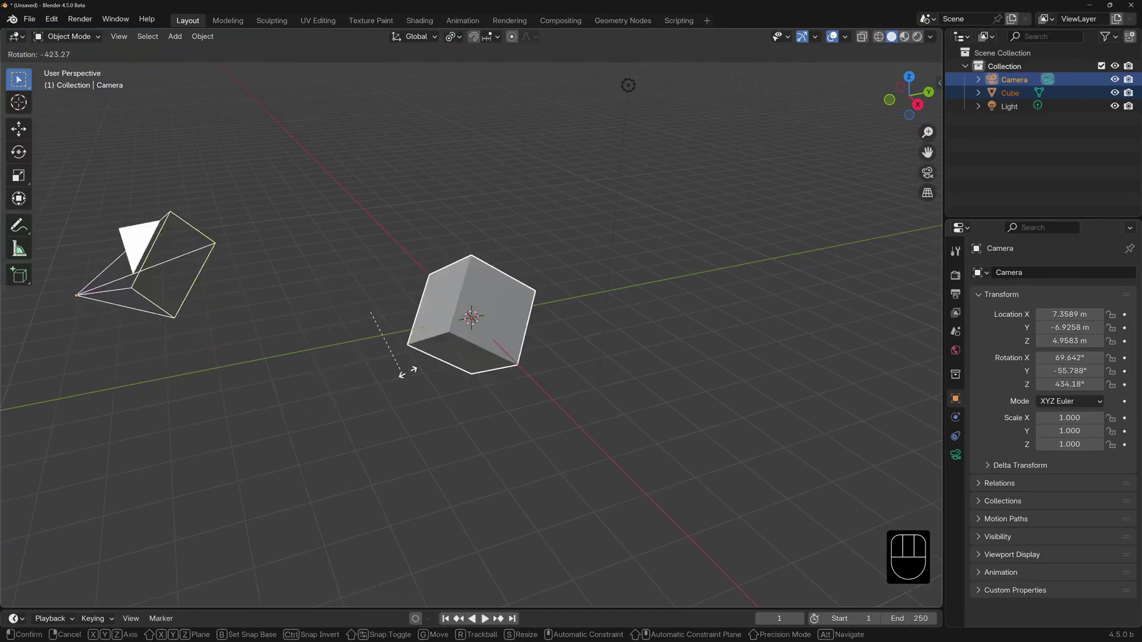
right_click(446, 284)
Switch the pivot to 3D Cursor, place the cursor beside the cube, and test-rotate the cube
left_click(461, 33)
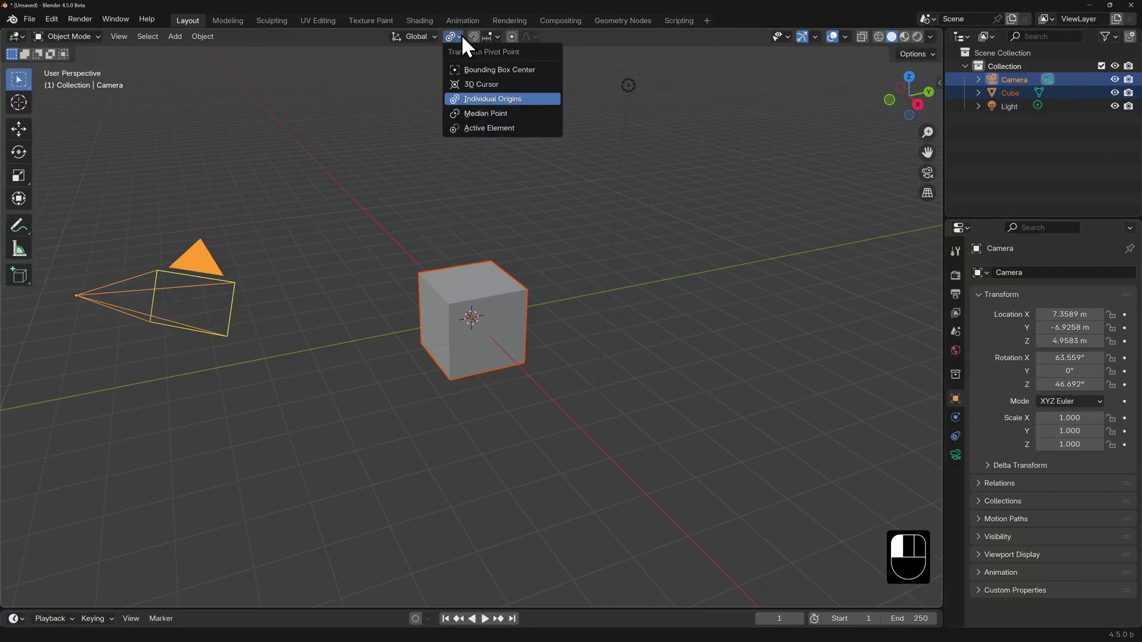
left_click(526, 85)
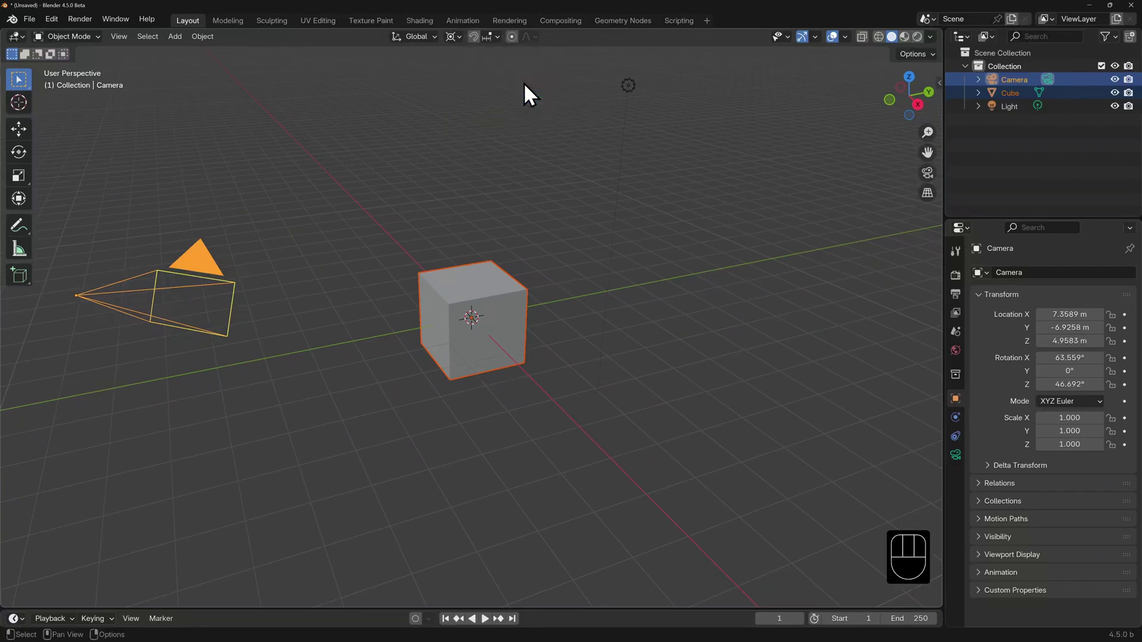
right_click(352, 212, "shift")
left_click(482, 307)
key("r")
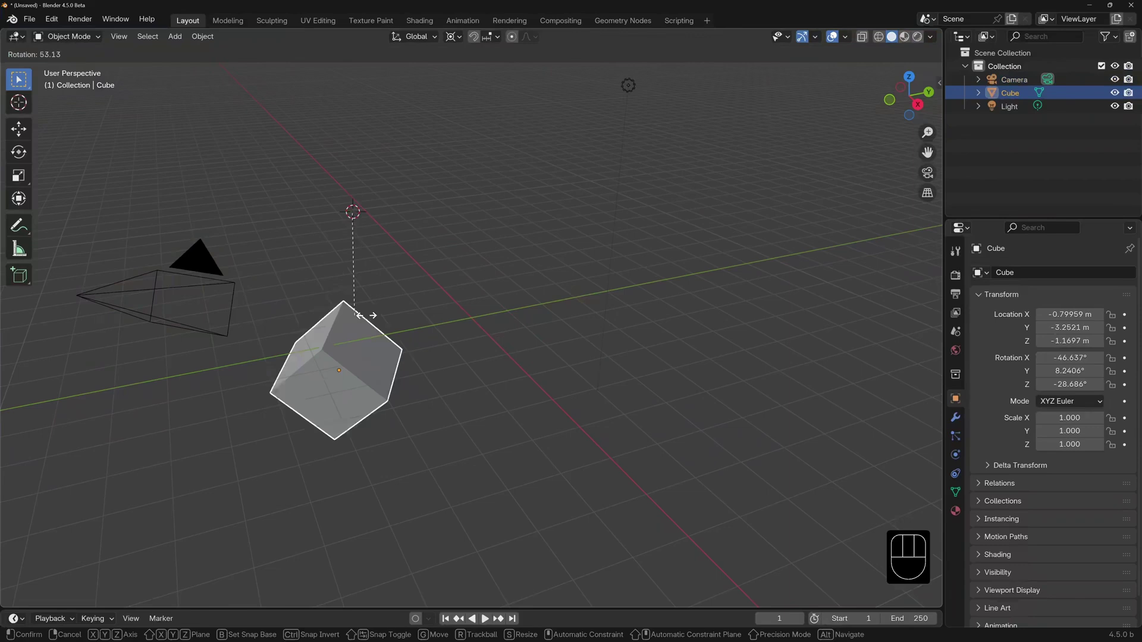
right_click(351, 333)
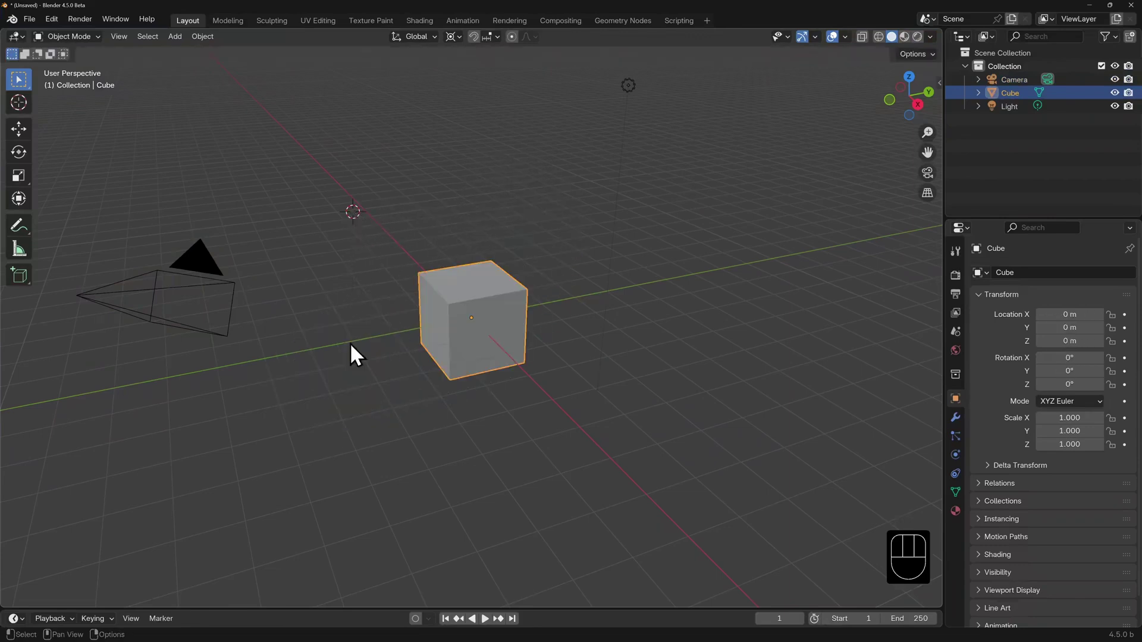
Rotate the cube and camera together around the 3D cursor, then cancel
left_click(199, 261, "shift")
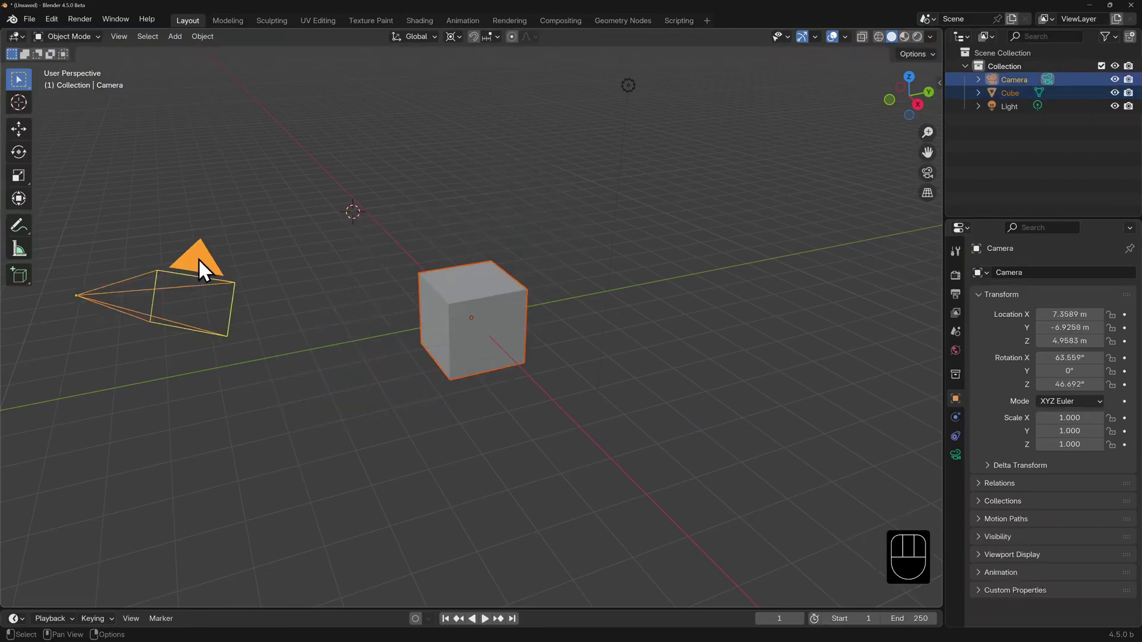
key("r")
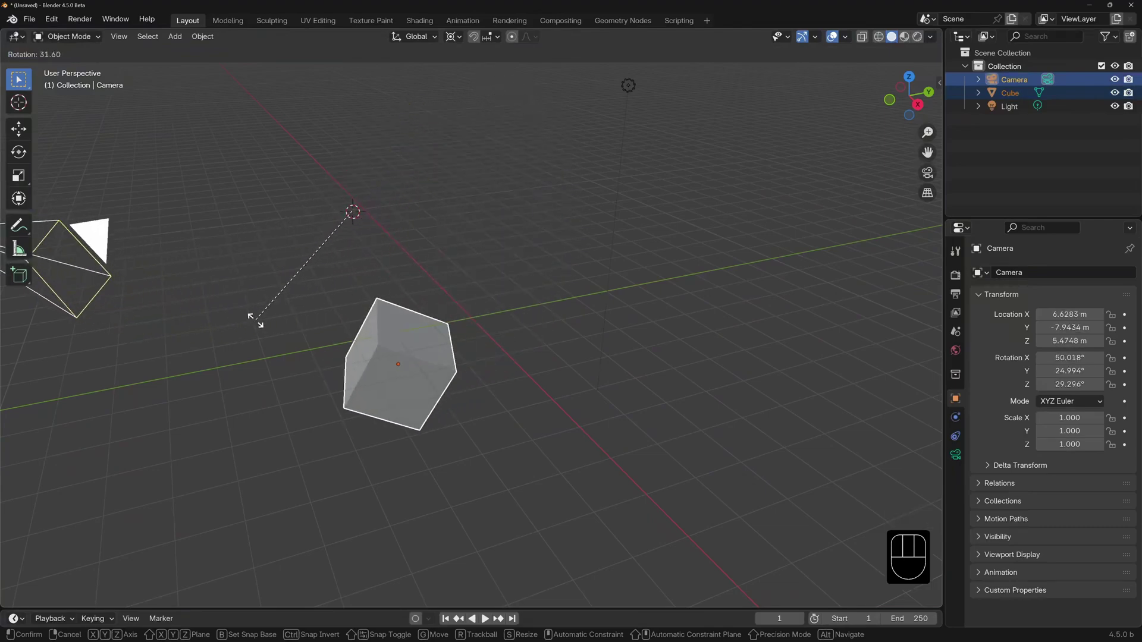
key("Escape")
left_click(453, 37)
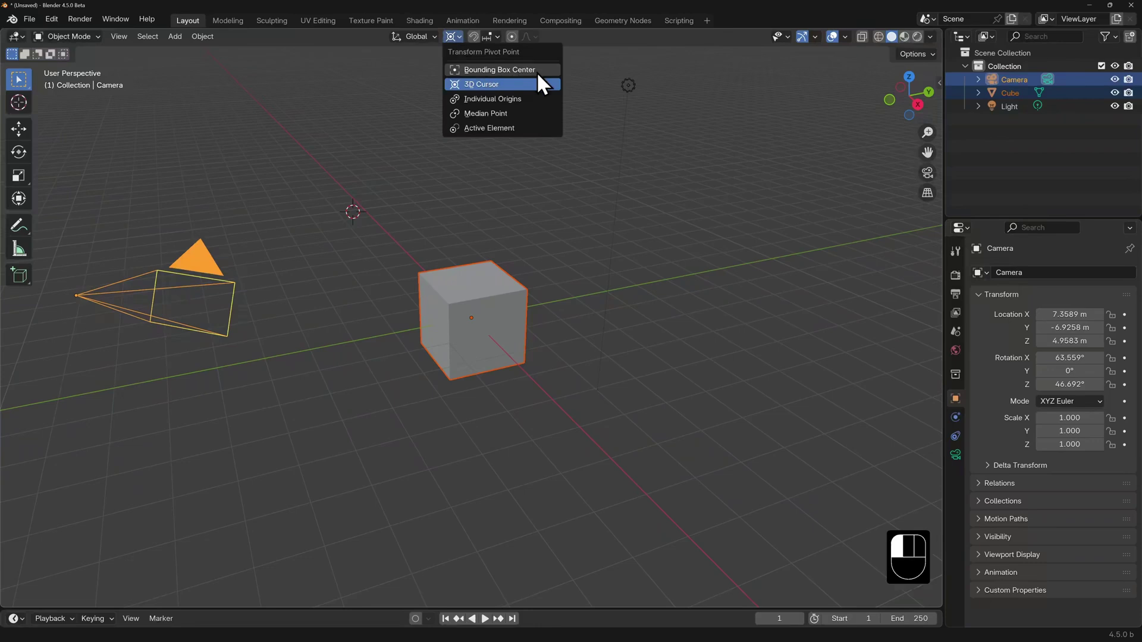
In front orthographic view, test rotation around Bounding Box Center, then bring up the pivot pie menu
left_click(533, 113)
key("KP_1")
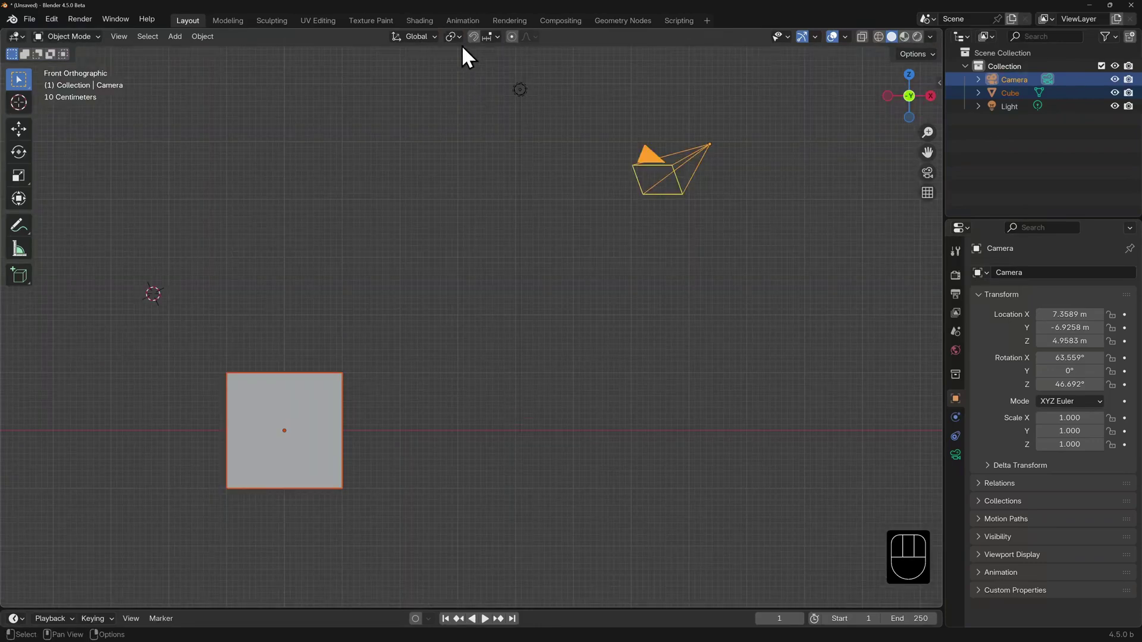
left_click(454, 37)
left_click(471, 70)
key("r")
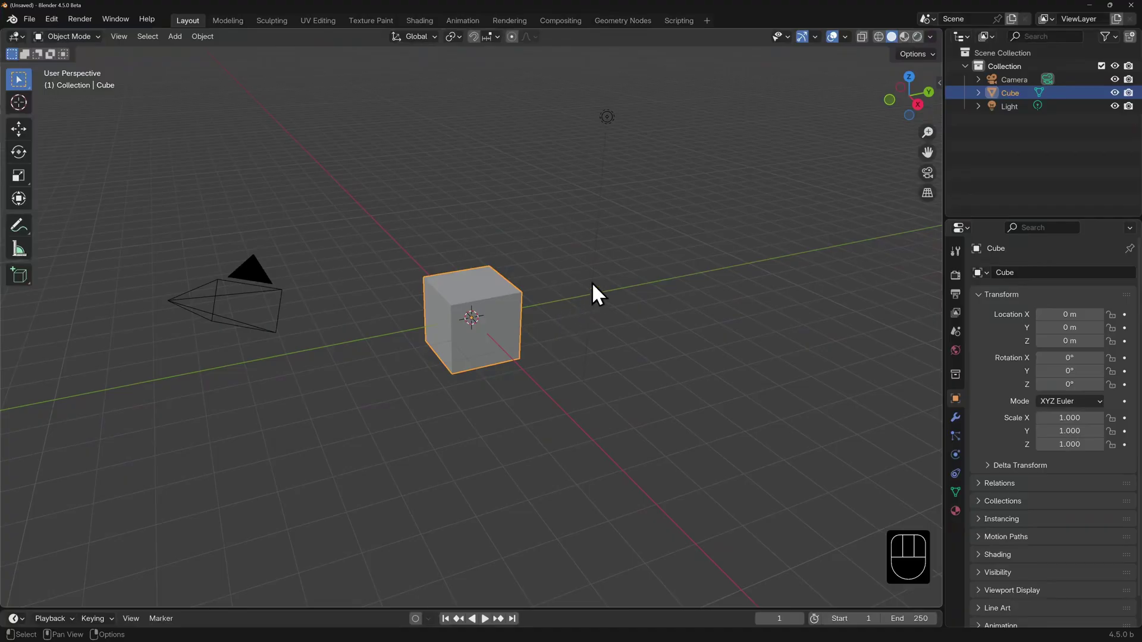
key("period")
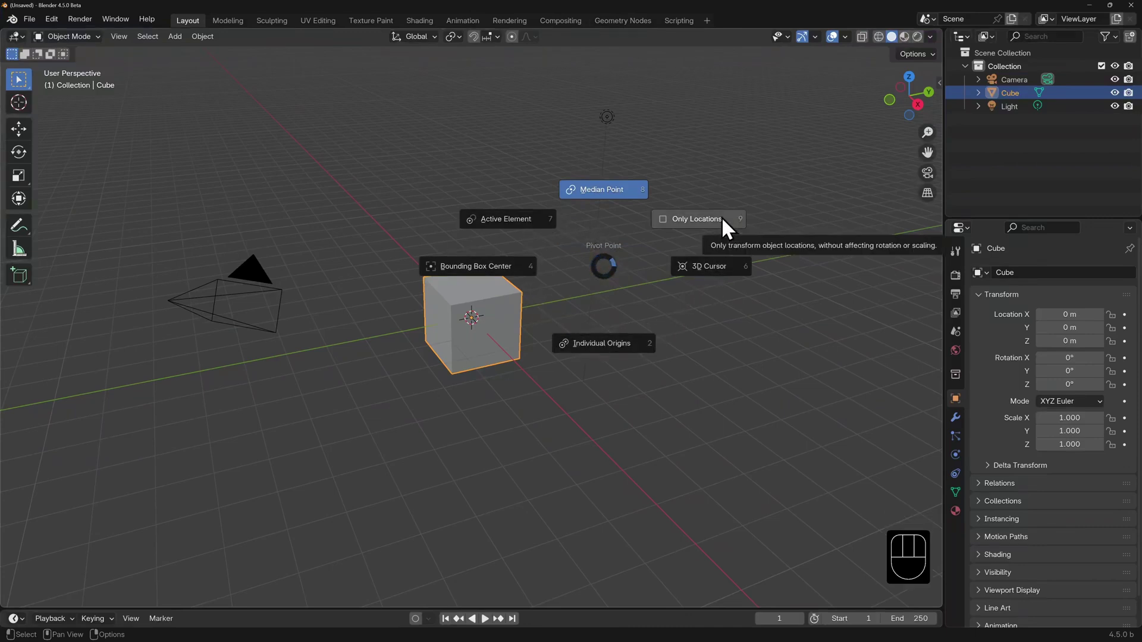
Select the camera, cube and light together, rotate all three, then test and cancel a scale
left_click(662, 219)
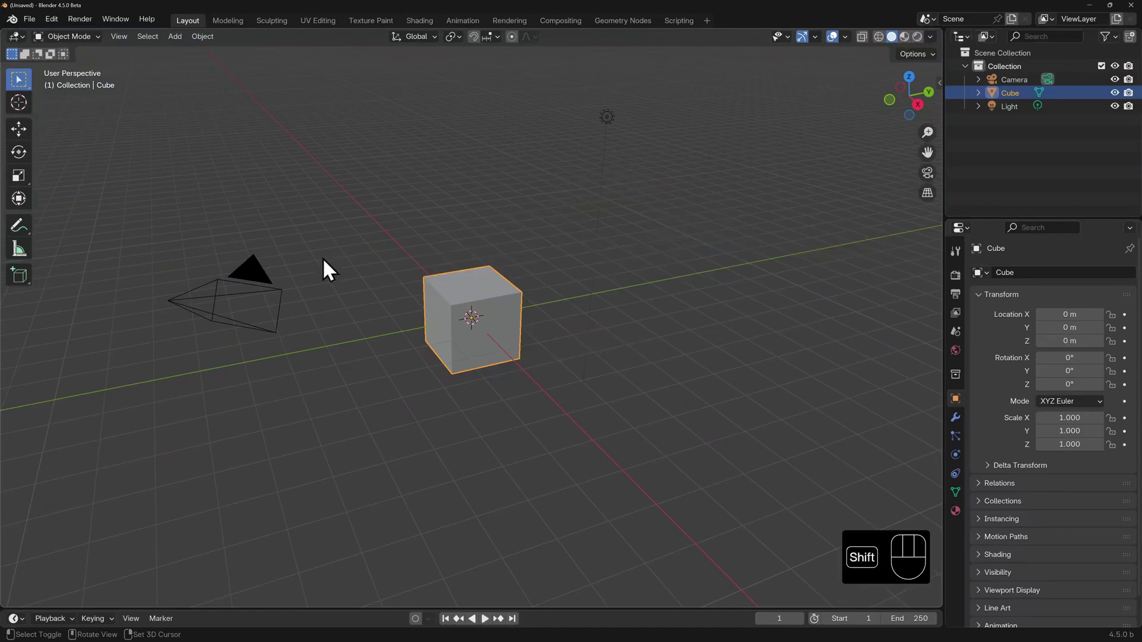
left_click(261, 265, "shift")
left_click(607, 115, "shift")
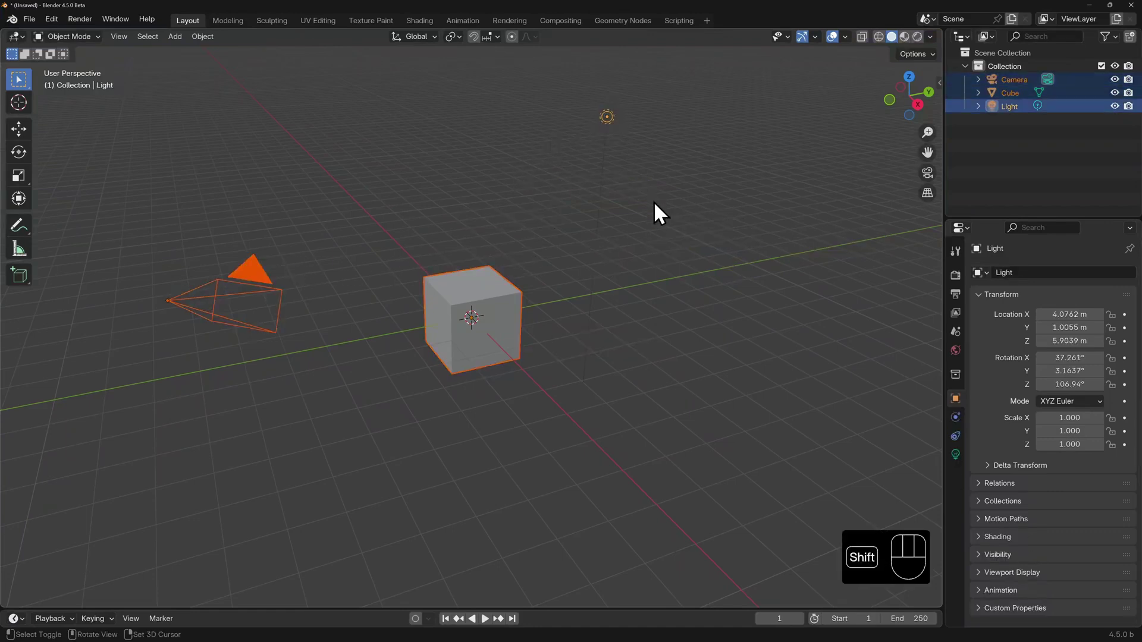
key("r")
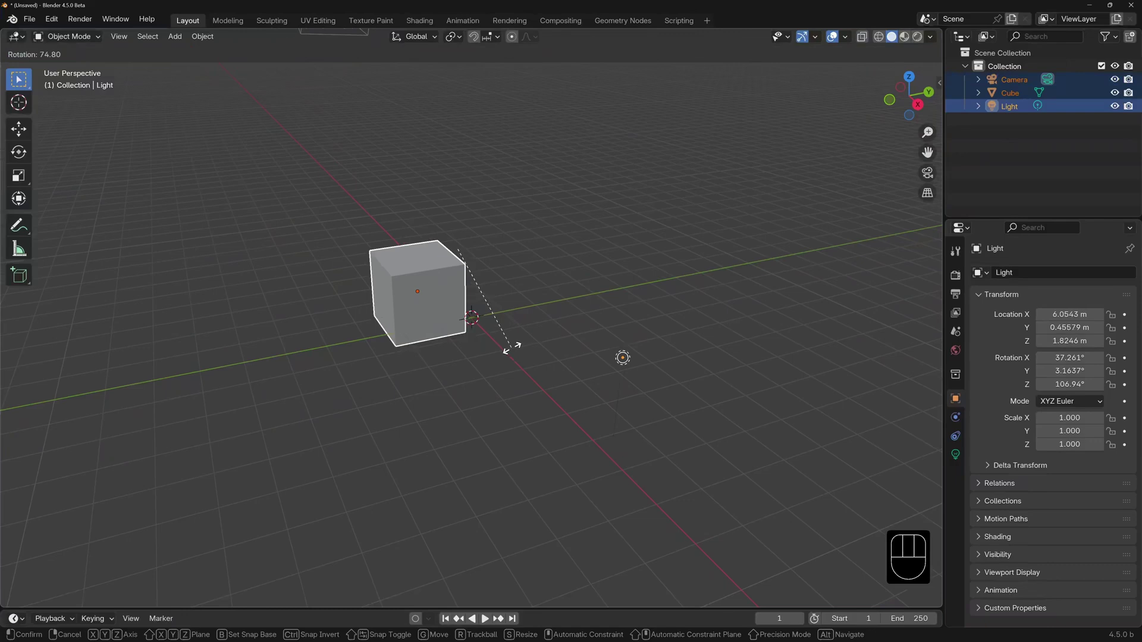
left_click(585, 243)
key("r")
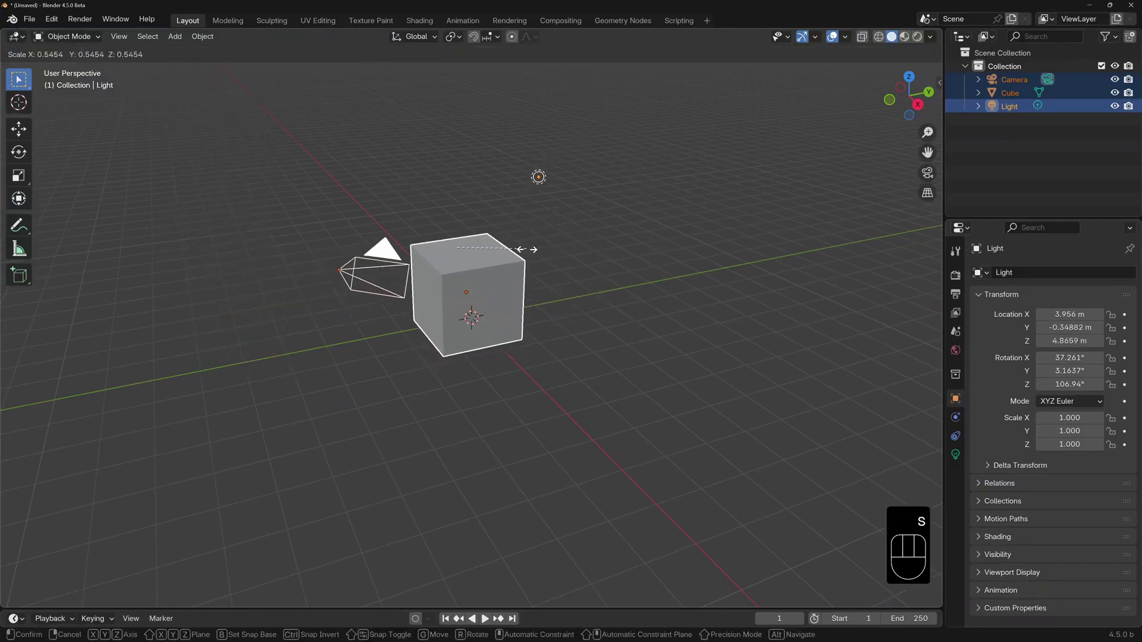
right_click(565, 231)
key("period")
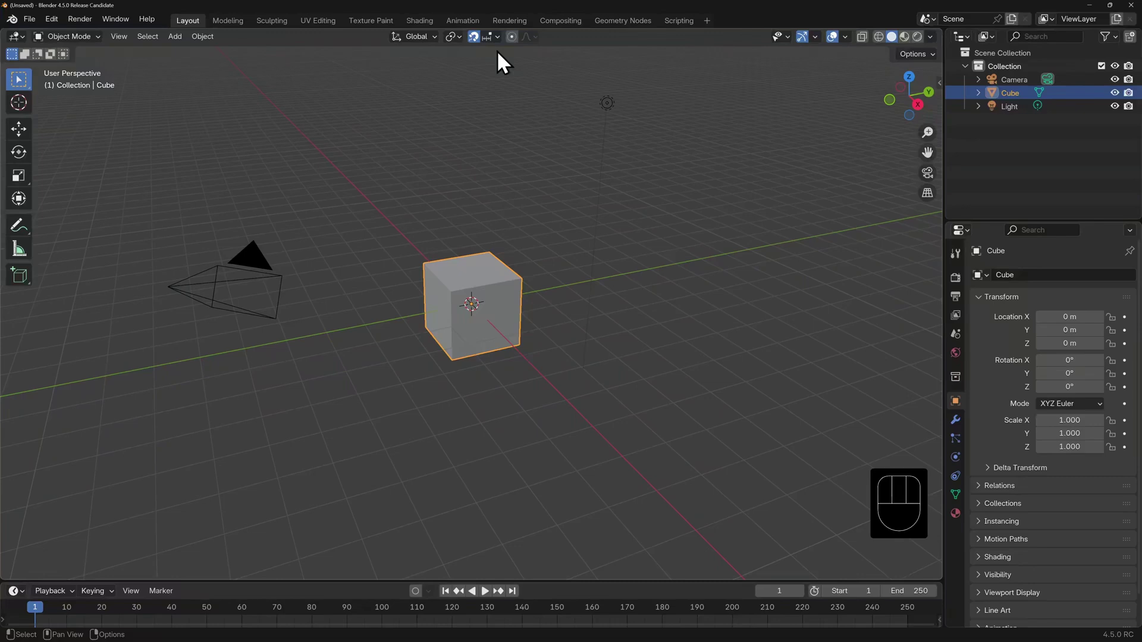
left_click(496, 38)
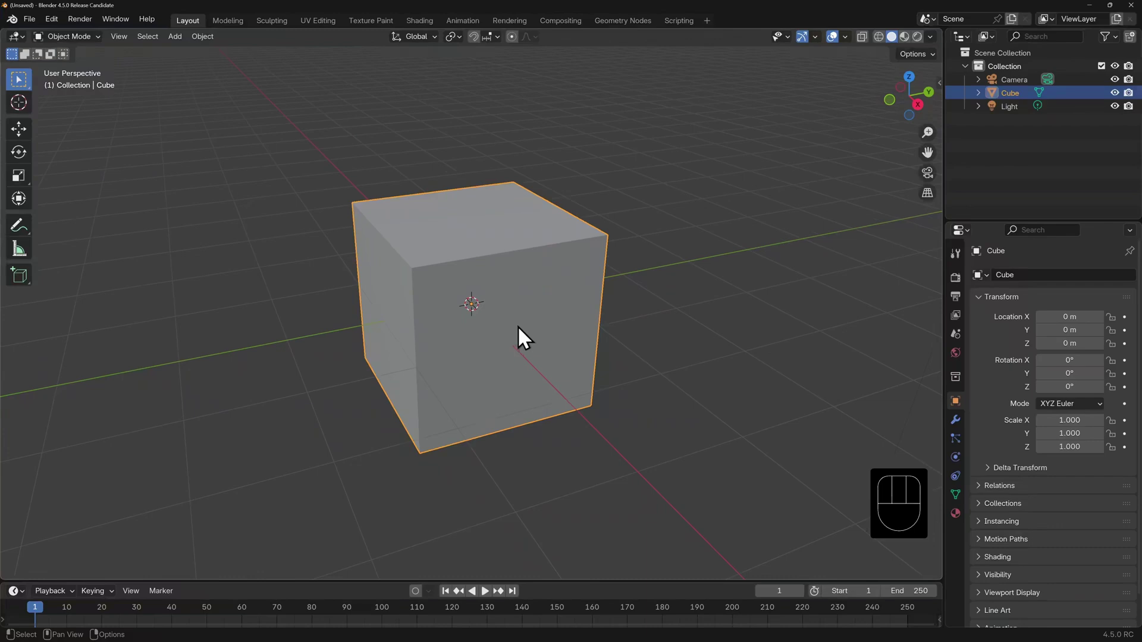
key("g")
key("y")
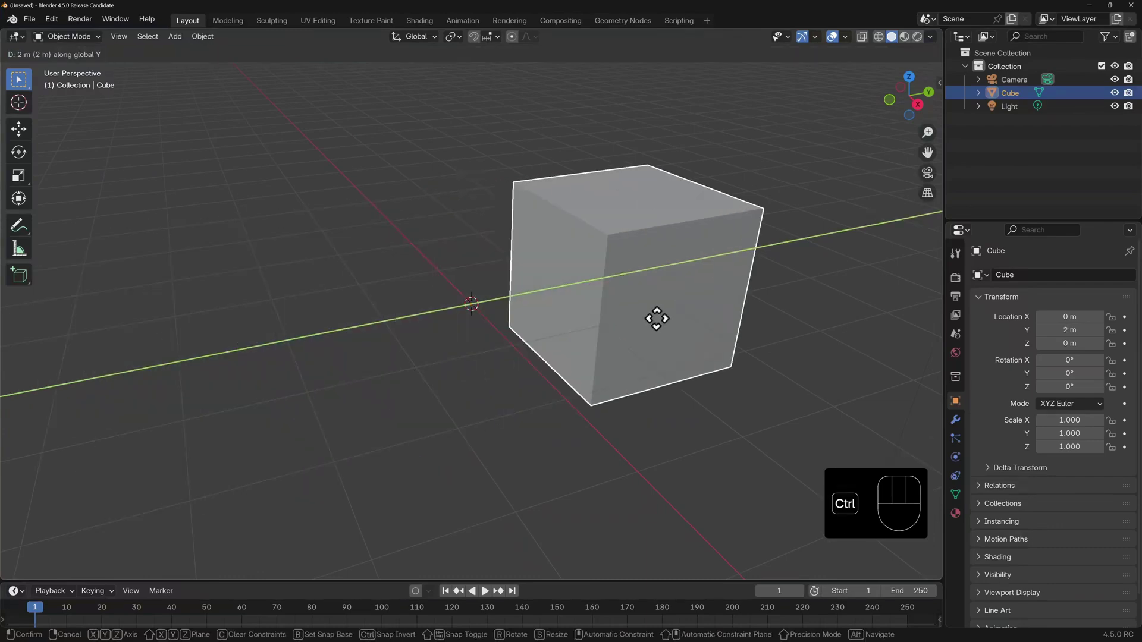
key("r")
key("s")
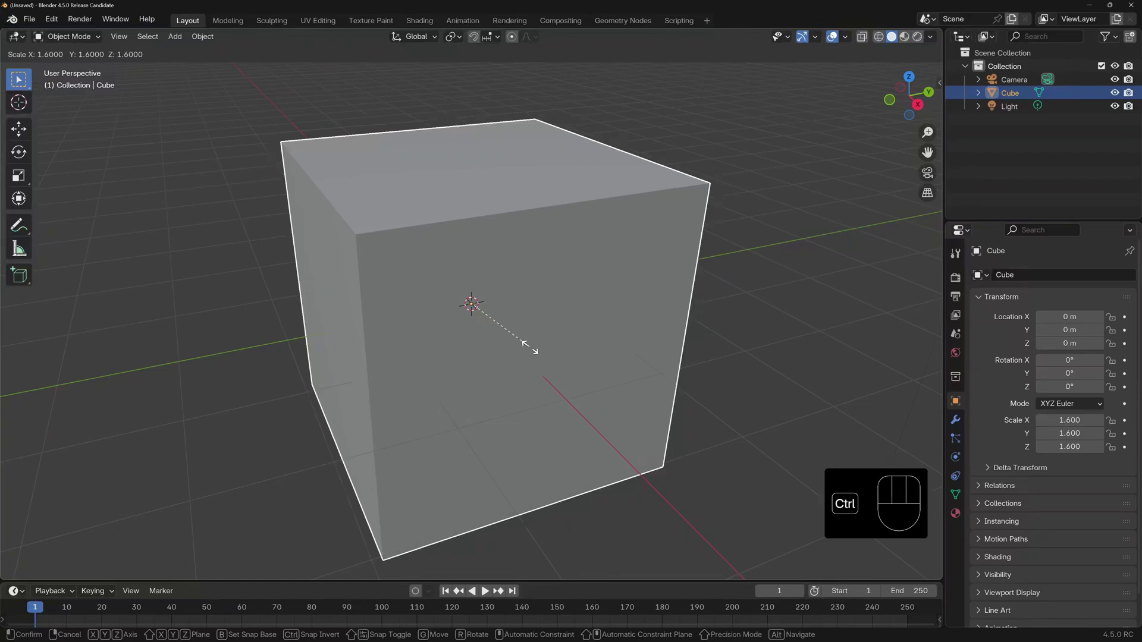
left_click(511, 324)
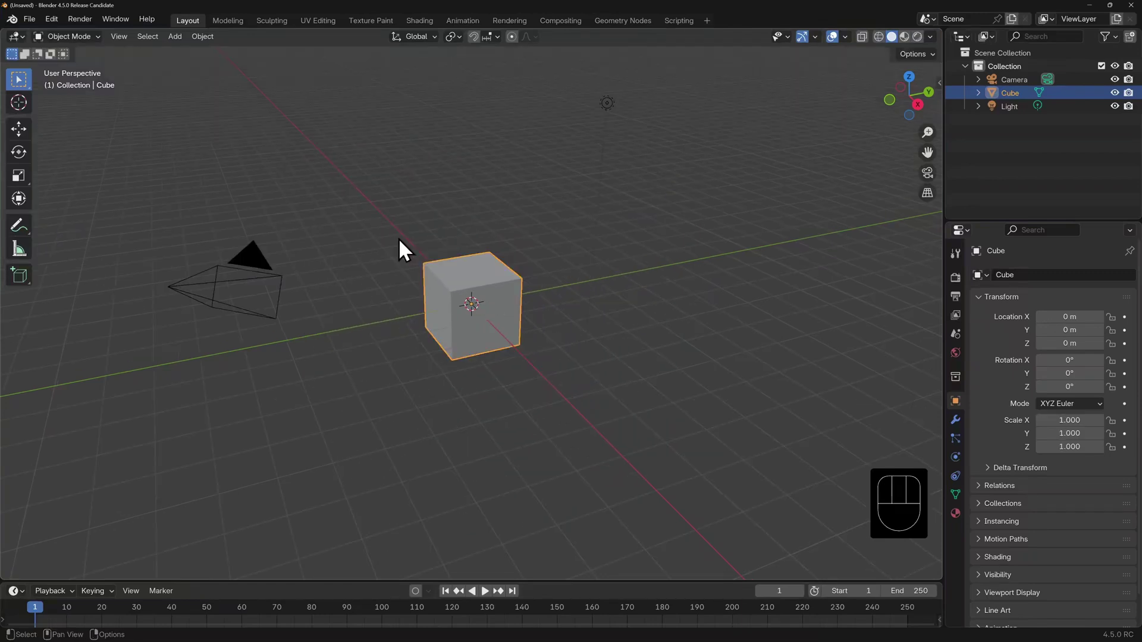
Add a UV sphere and a cone at two 3D cursor spots near the cube
right_click(354, 209, "shift")
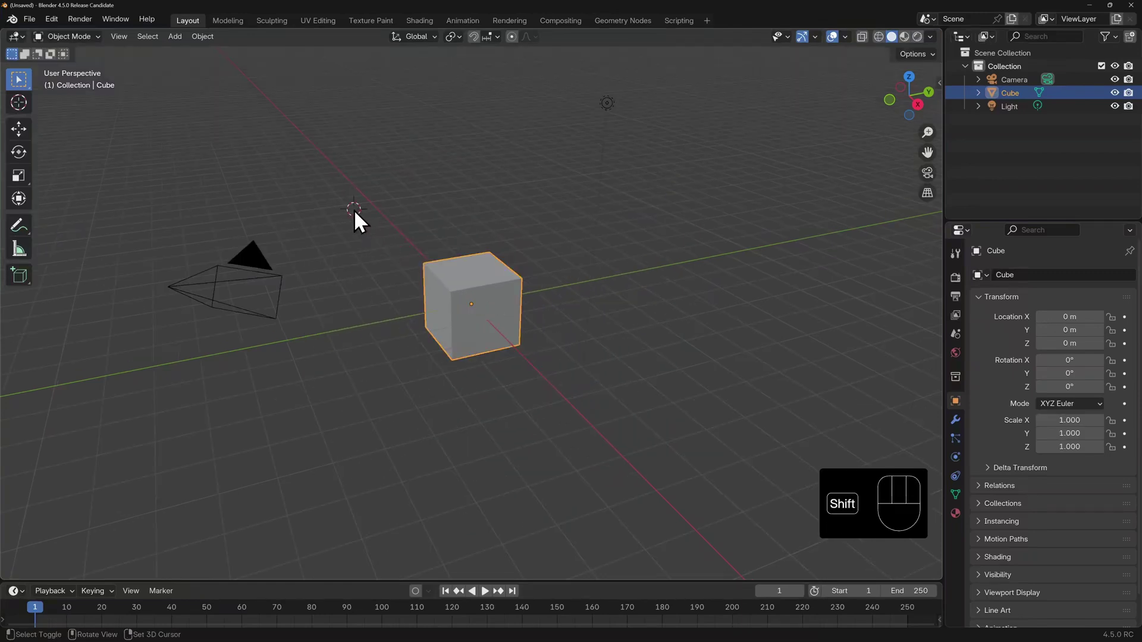
key("shift+a")
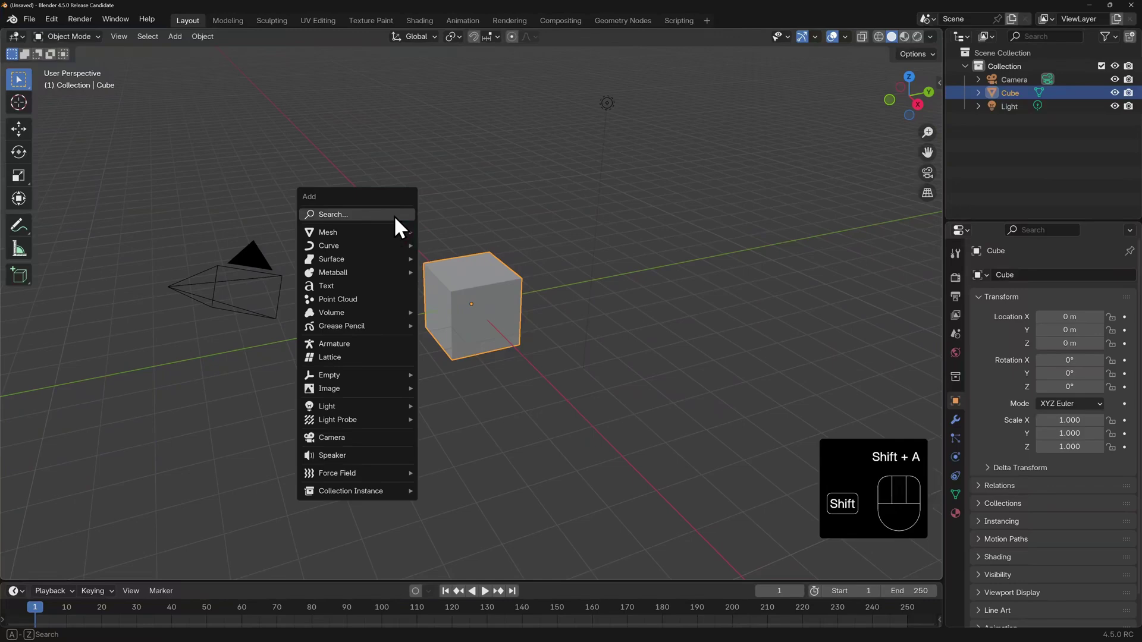
mouse_move(382, 232)
left_click(473, 273)
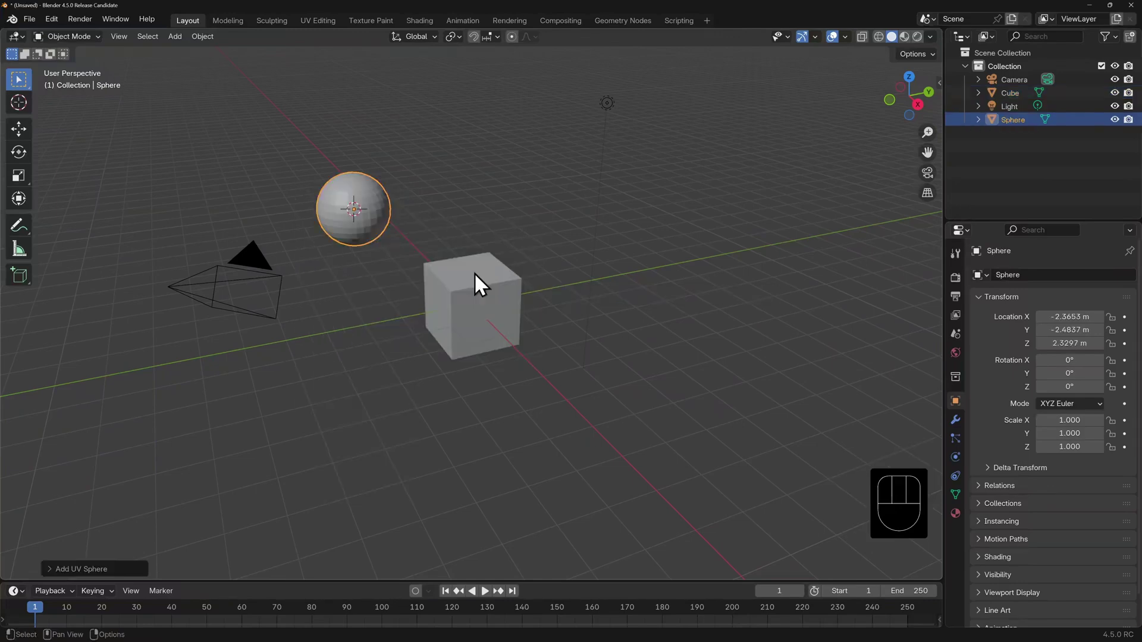
right_click(620, 313, "shift")
key("shift+a")
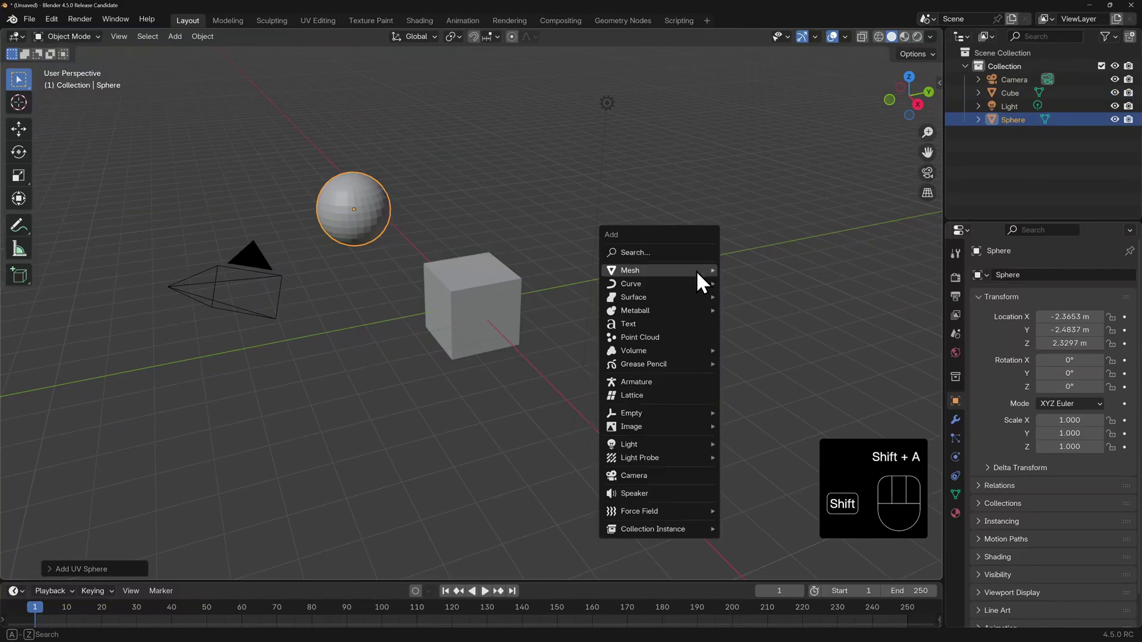
mouse_move(696, 270)
left_click(752, 353)
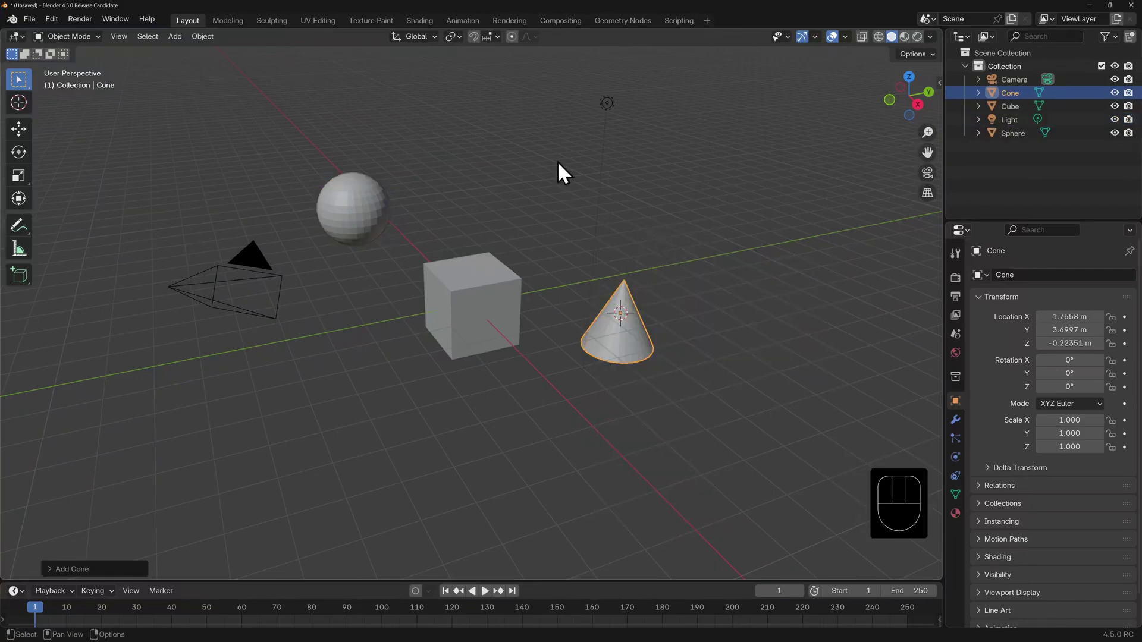
Turn snapping on and move the cone along X in finer steps
left_click(474, 38)
key("g")
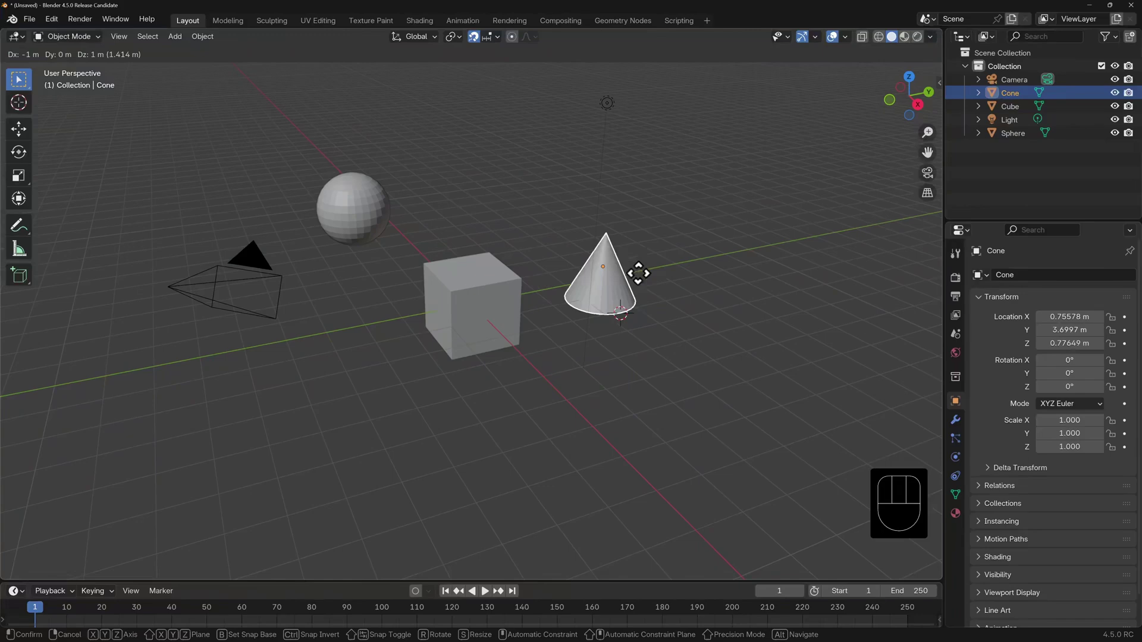
scroll(638, 273, "up", 2)
key("g")
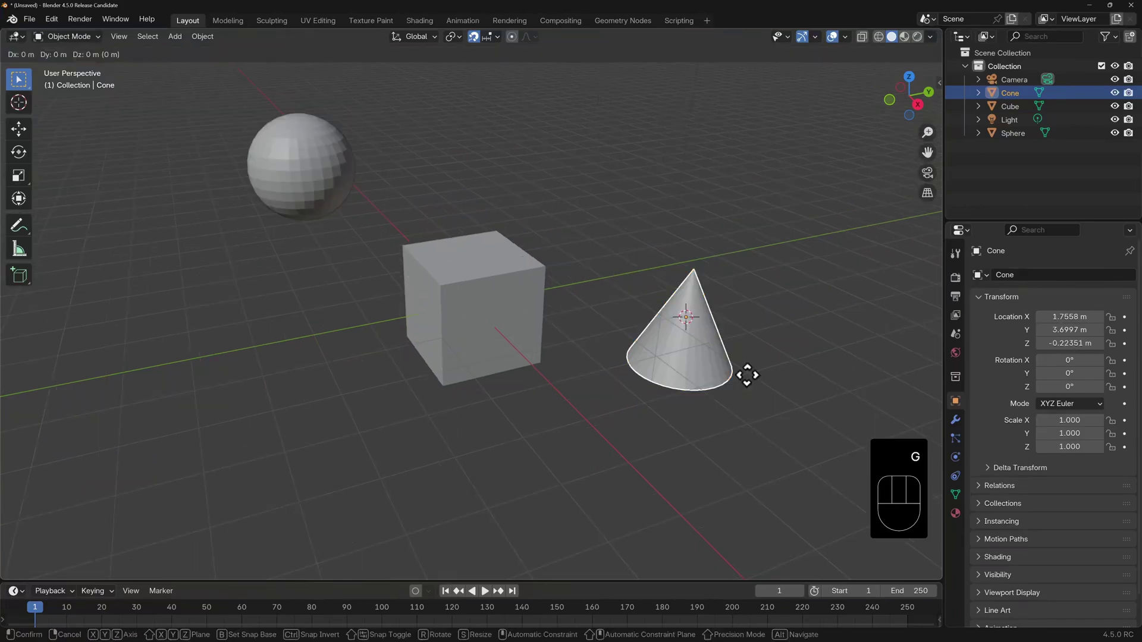
key("x")
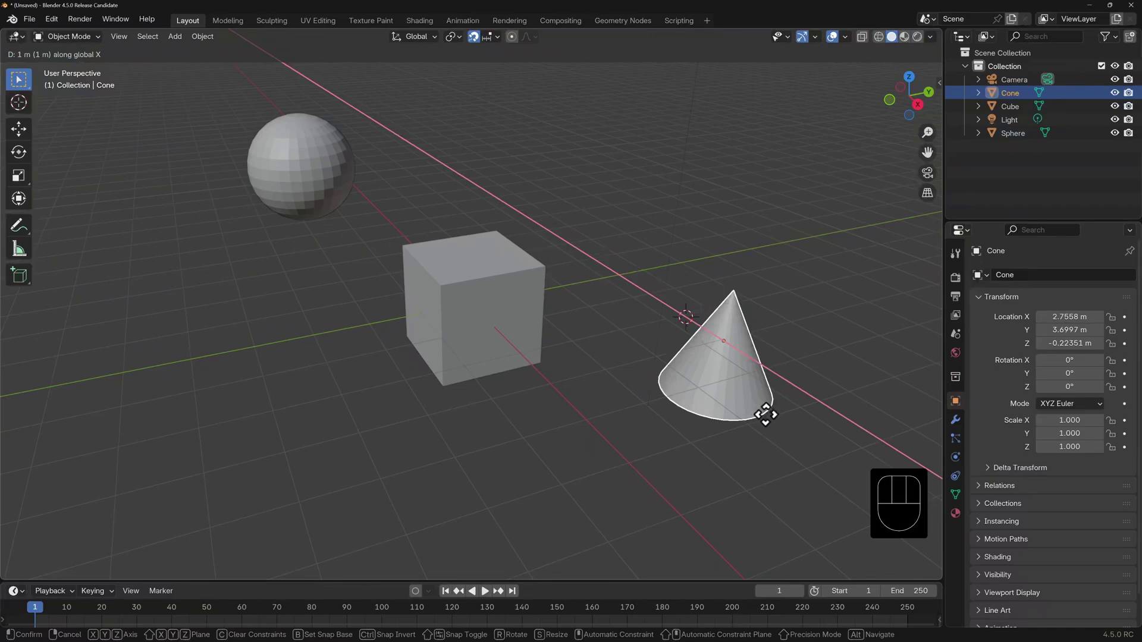
key("shift")
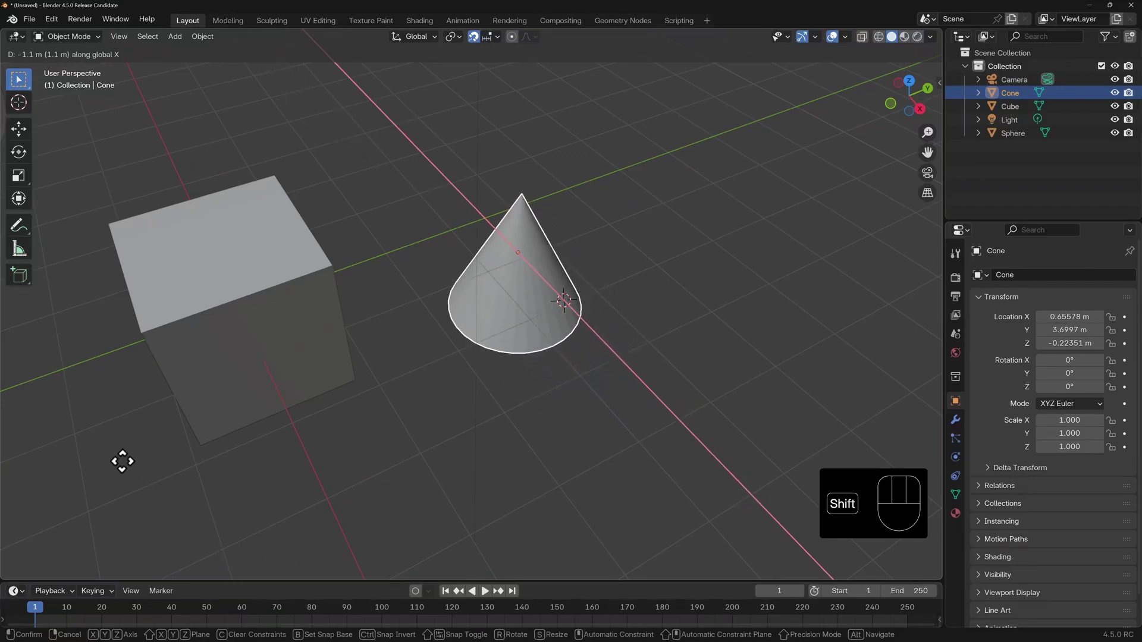
Confirm the cone at X 1.9558 m, turn snapping off, and try Ctrl-held temporary snapping along X
left_click(616, 277)
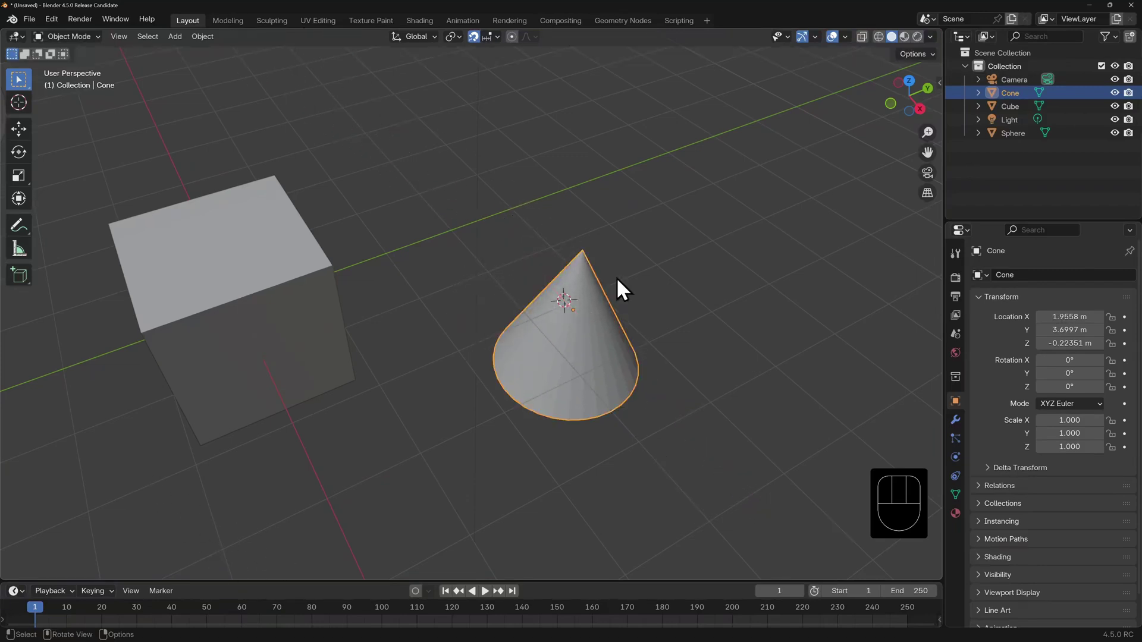
left_click(474, 37)
key("g")
key("x")
key("ctrl")
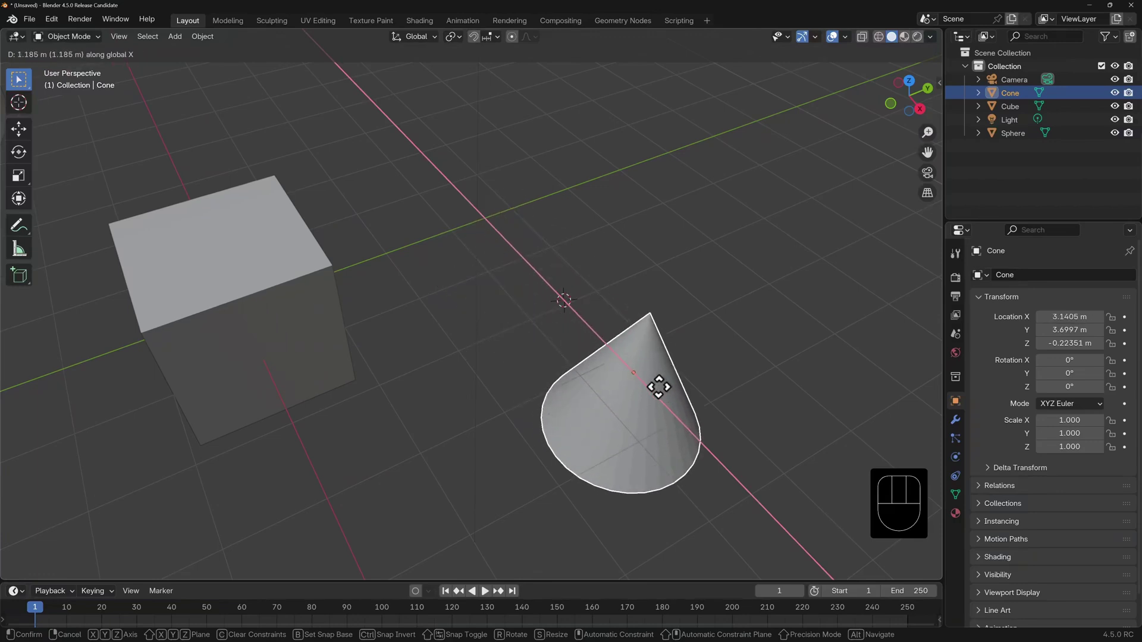
key("ctrl")
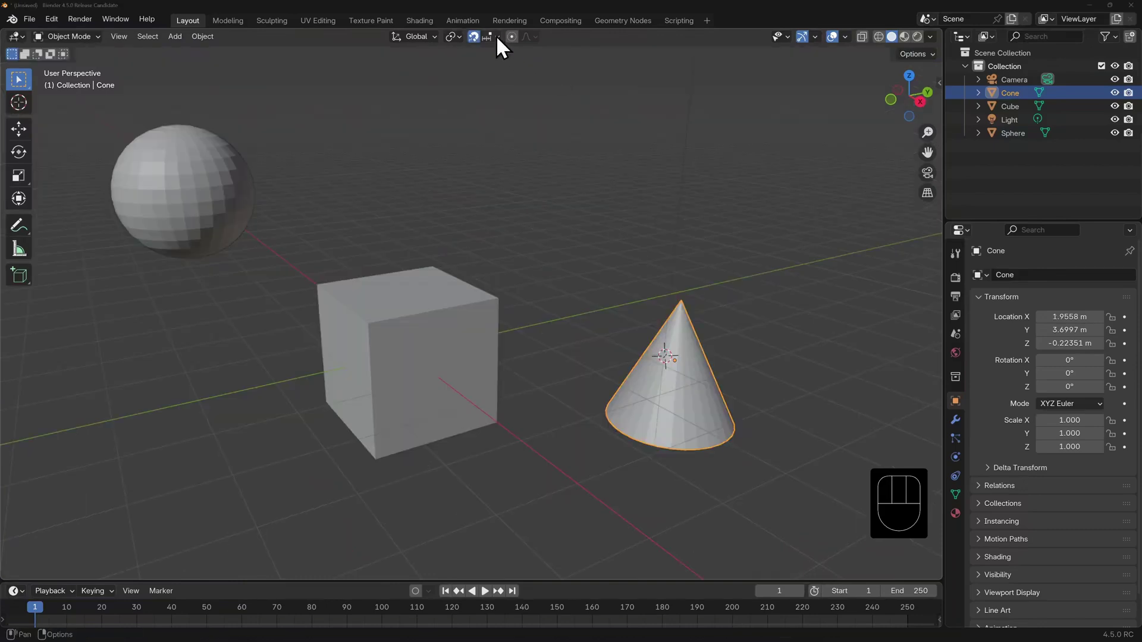
left_click(497, 37)
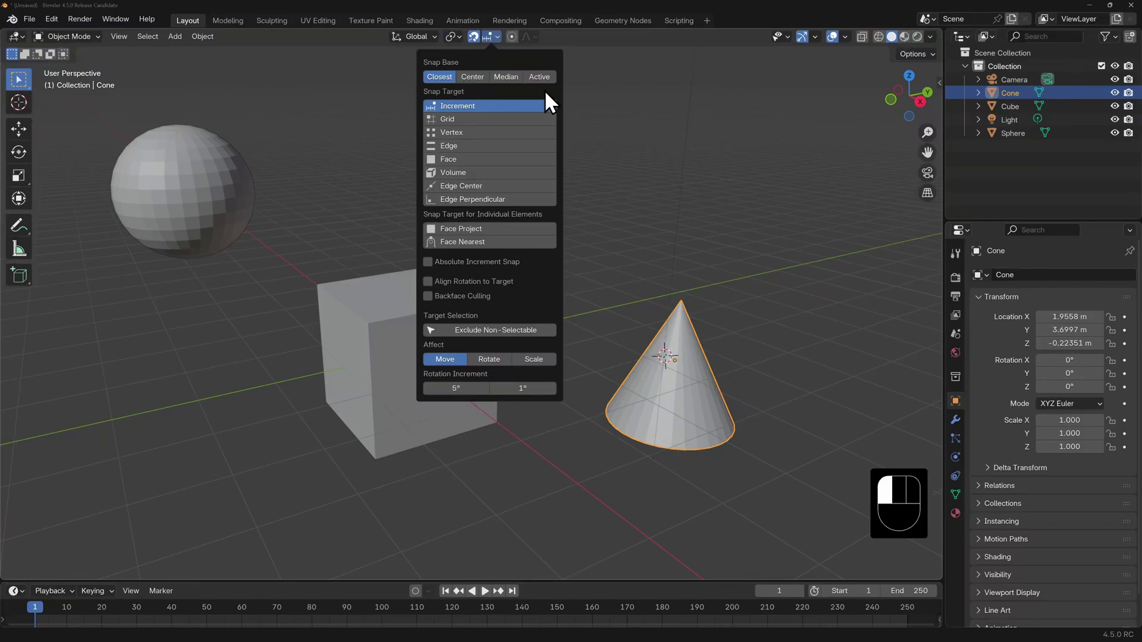
Set the snap target to Vertex, then select the sphere and start moving it
left_click(476, 134)
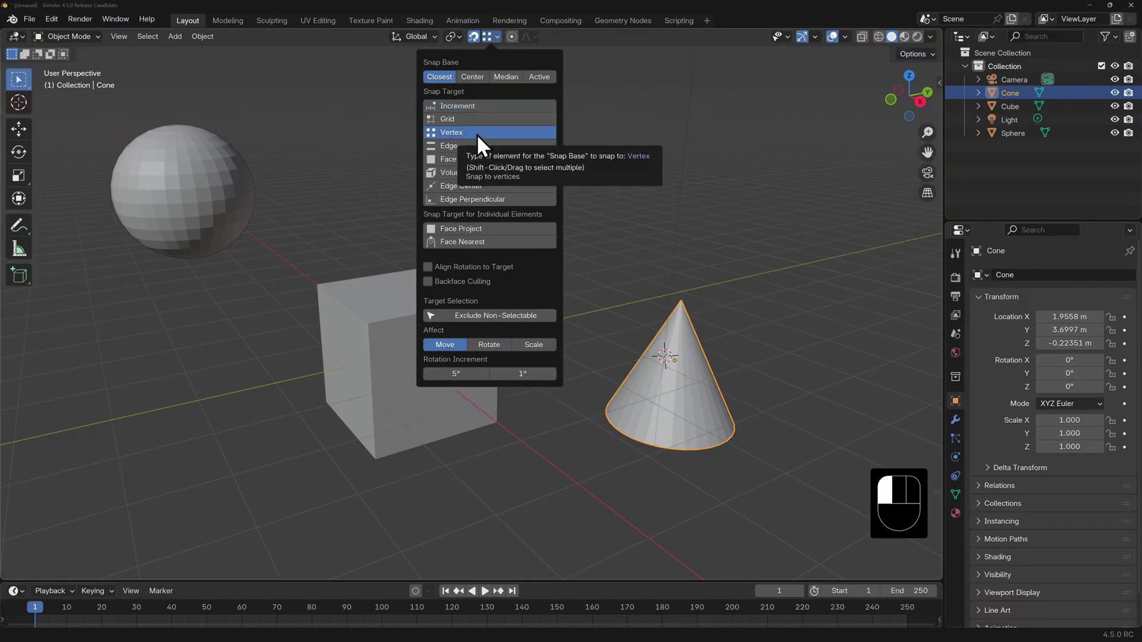
left_click(236, 213)
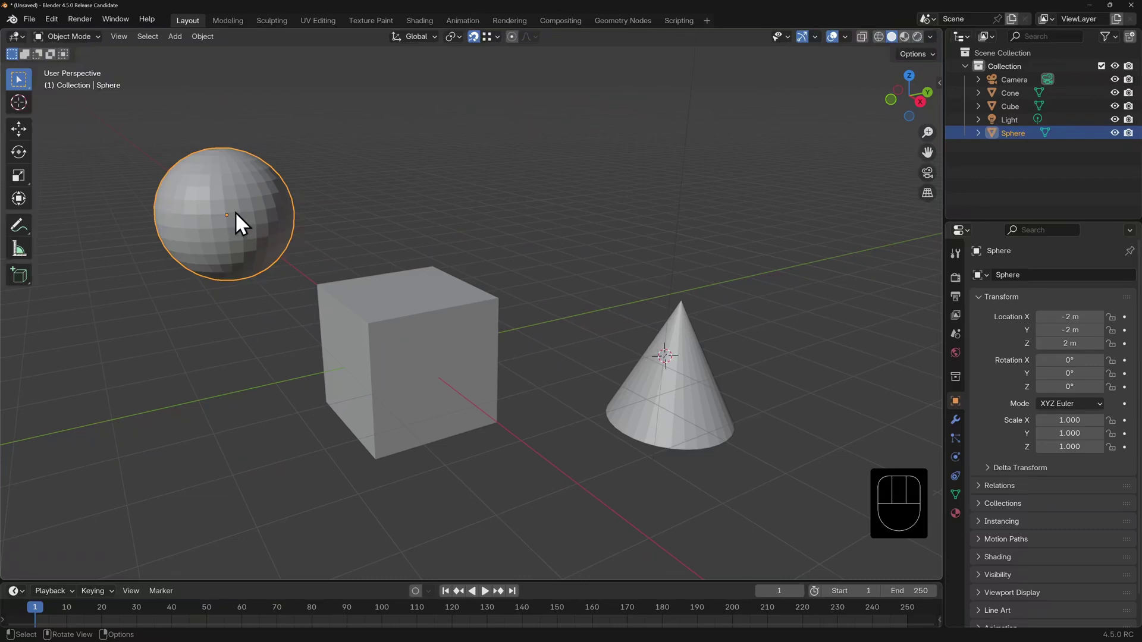
key("g")
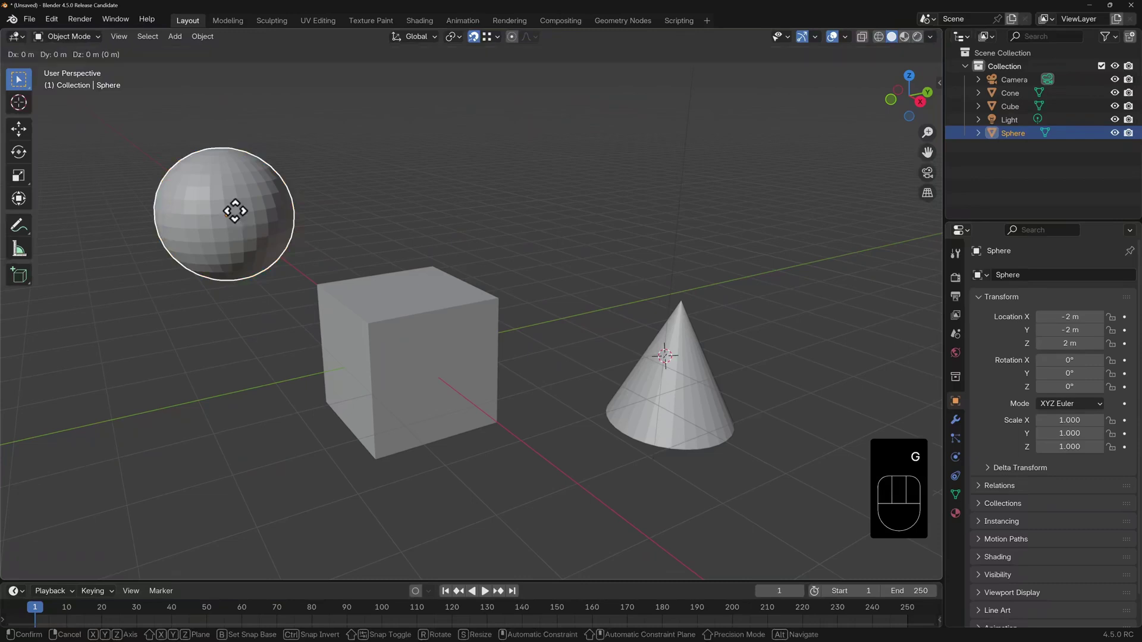
Set Snap Base to Center and snap the sphere onto the cube's top corner at -1, 1, 1 m
right_click(312, 281)
left_click(496, 36)
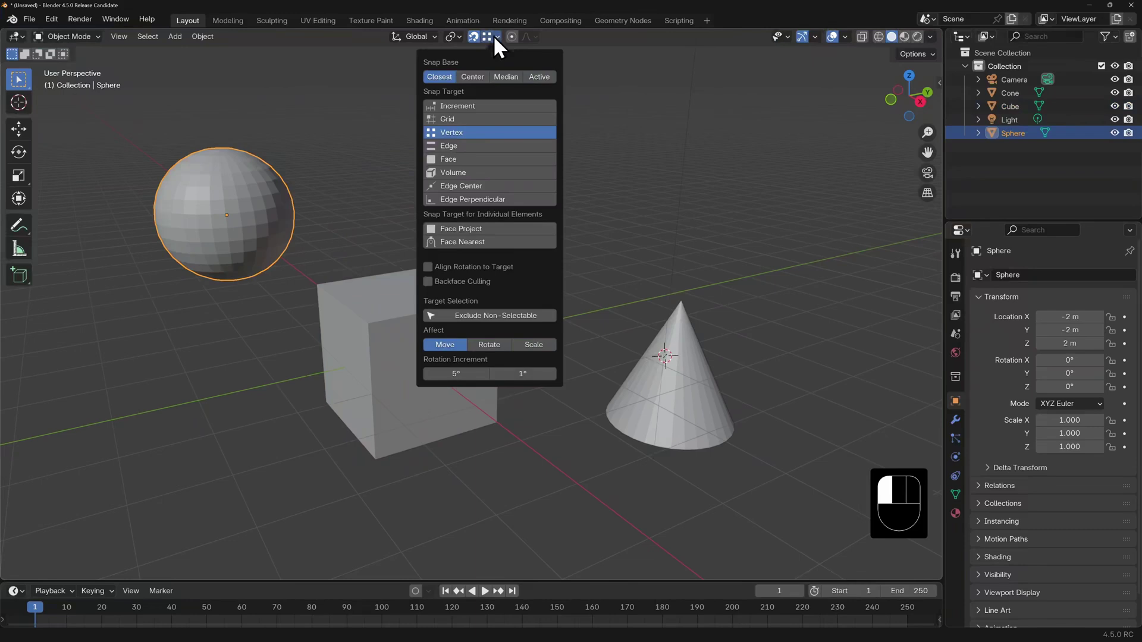
left_click(472, 78)
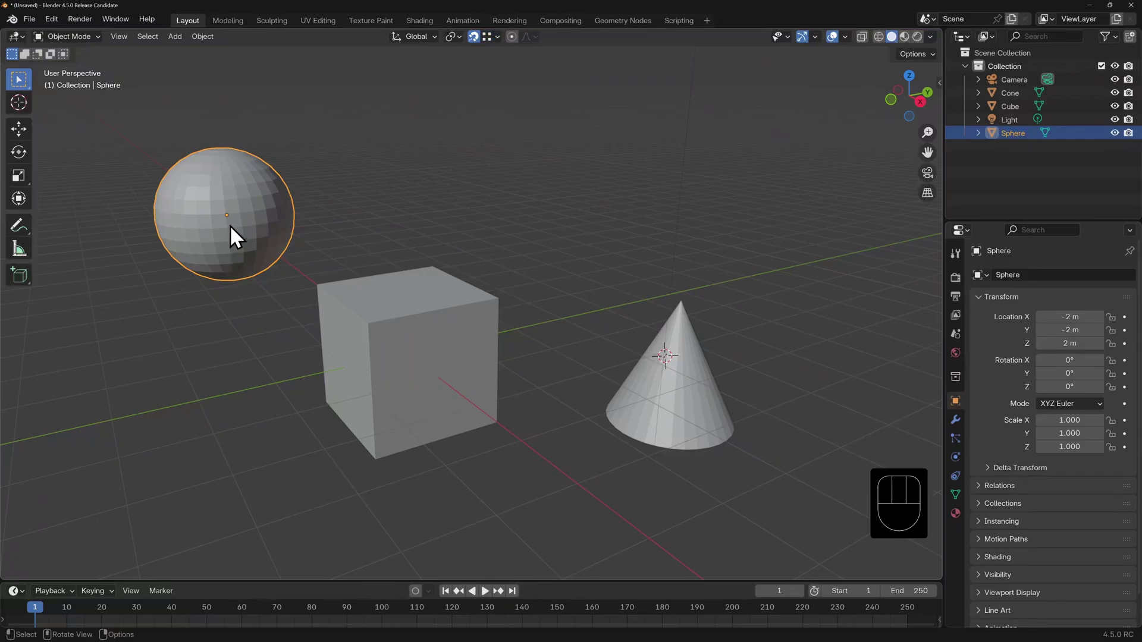
key("g")
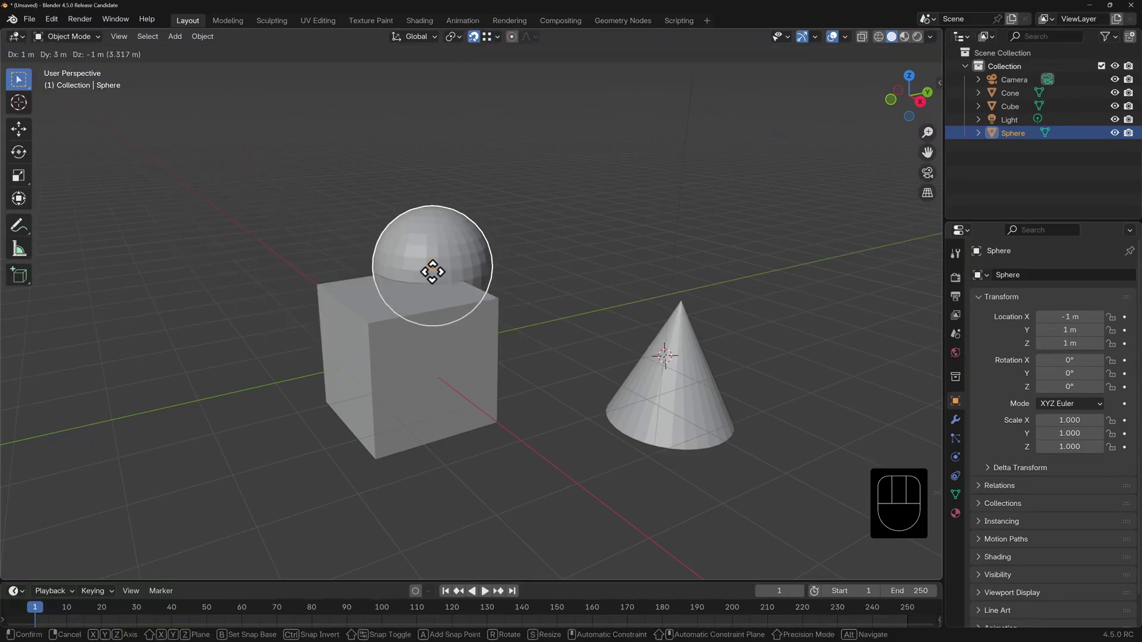
left_click(432, 269)
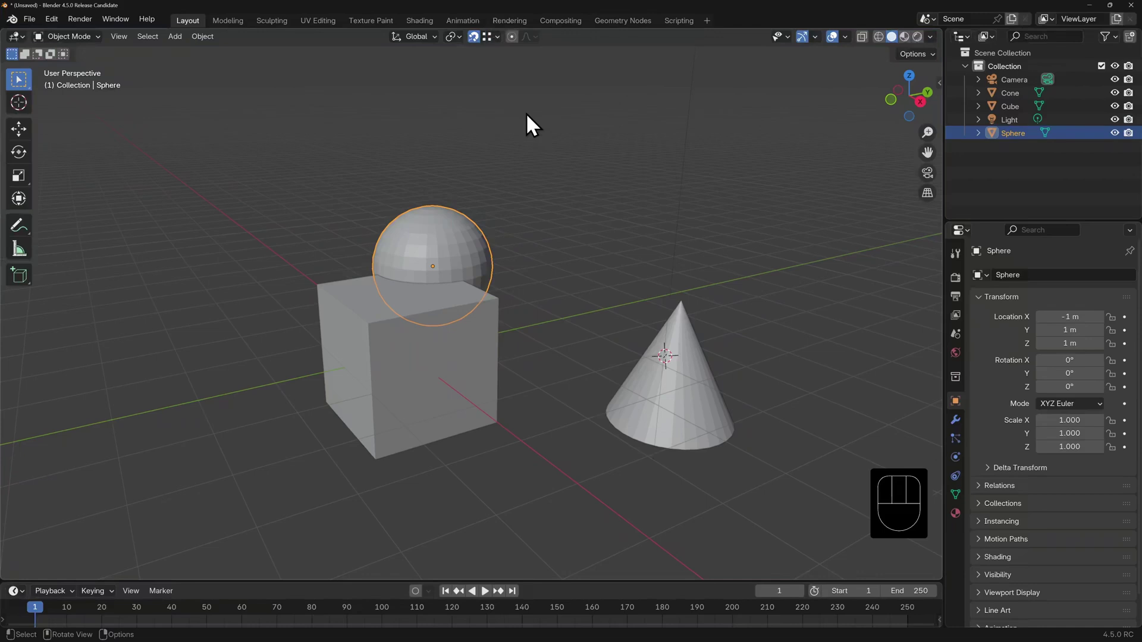
Set snapping to edge midpoints, snapping from the active object
left_click(497, 37)
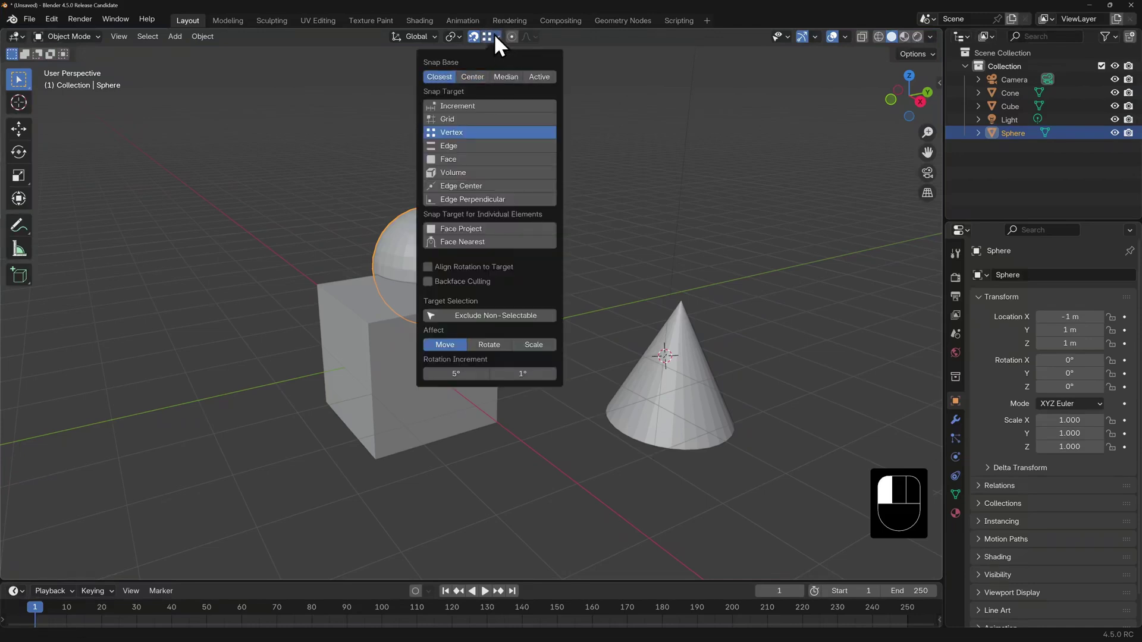
left_click(496, 185)
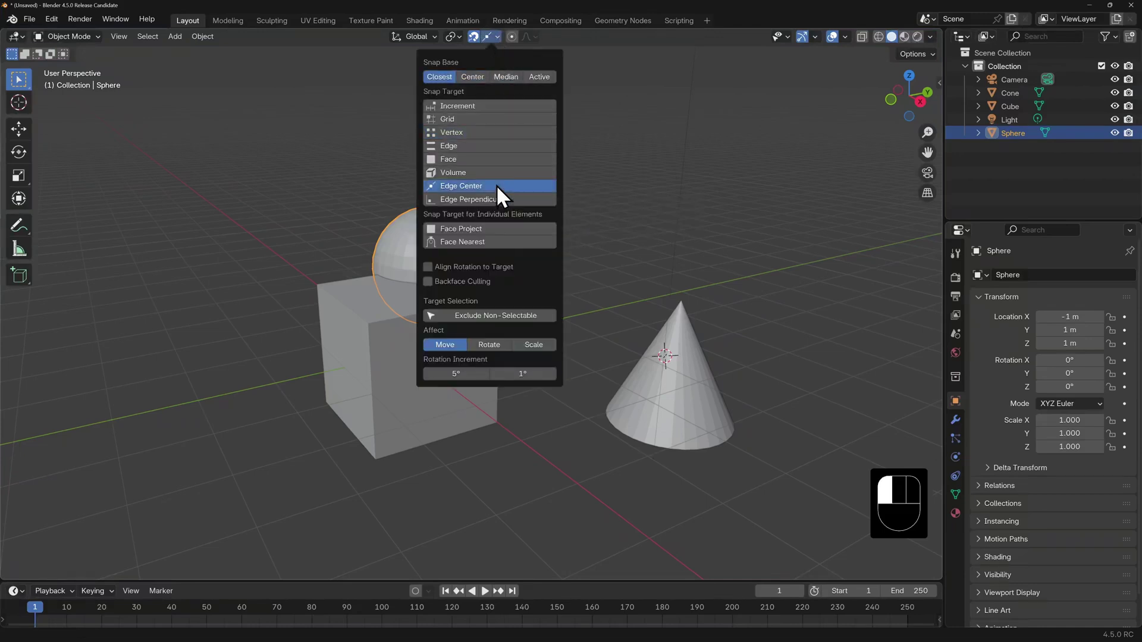
left_click(540, 76)
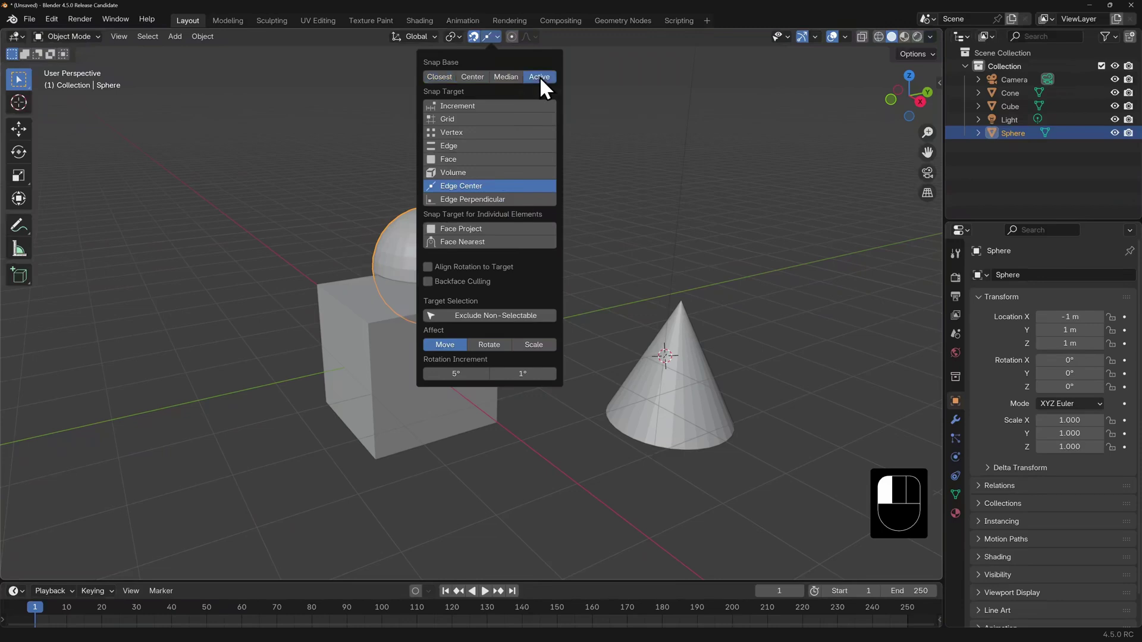
Move the cone and sphere together to a snapped position, then enable Align Rotation to Target
left_click(687, 408)
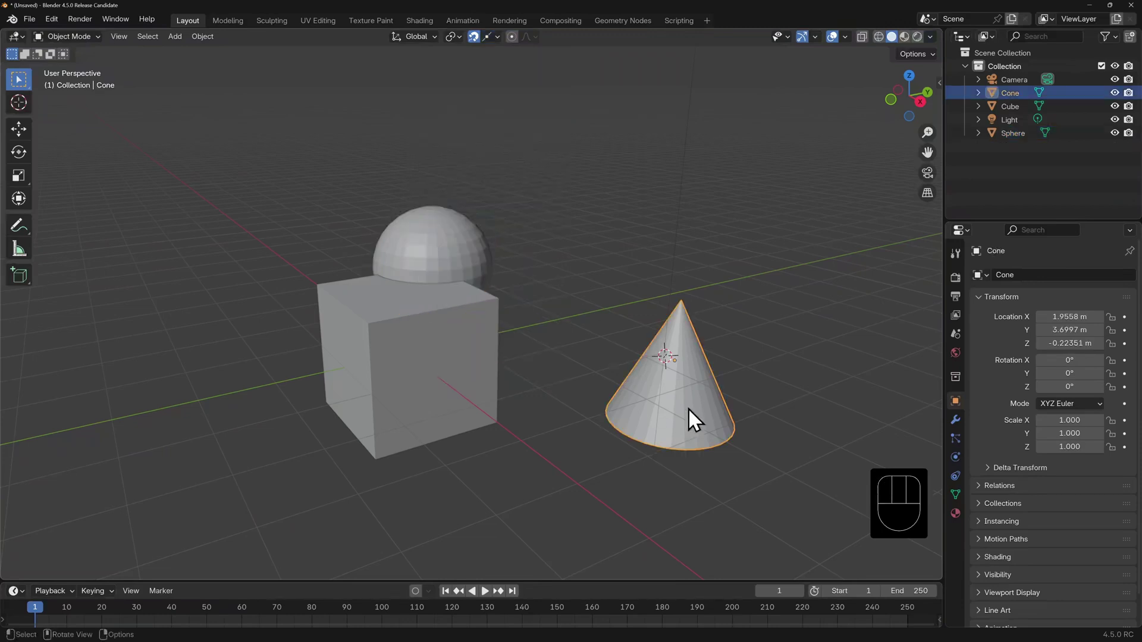
left_click(478, 239, "shift")
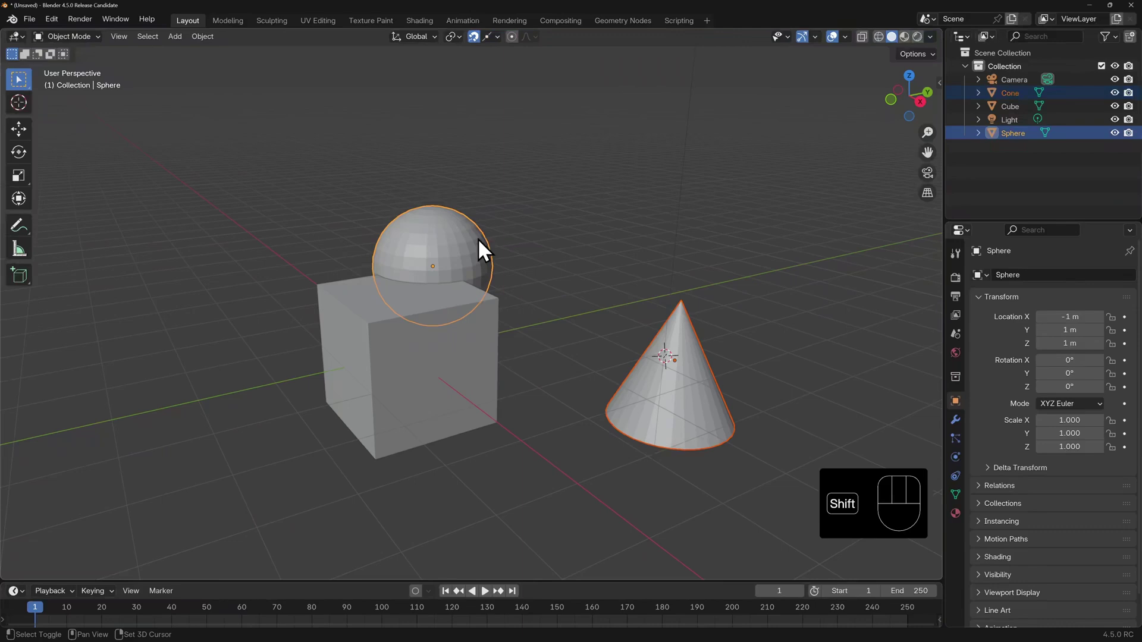
key("g")
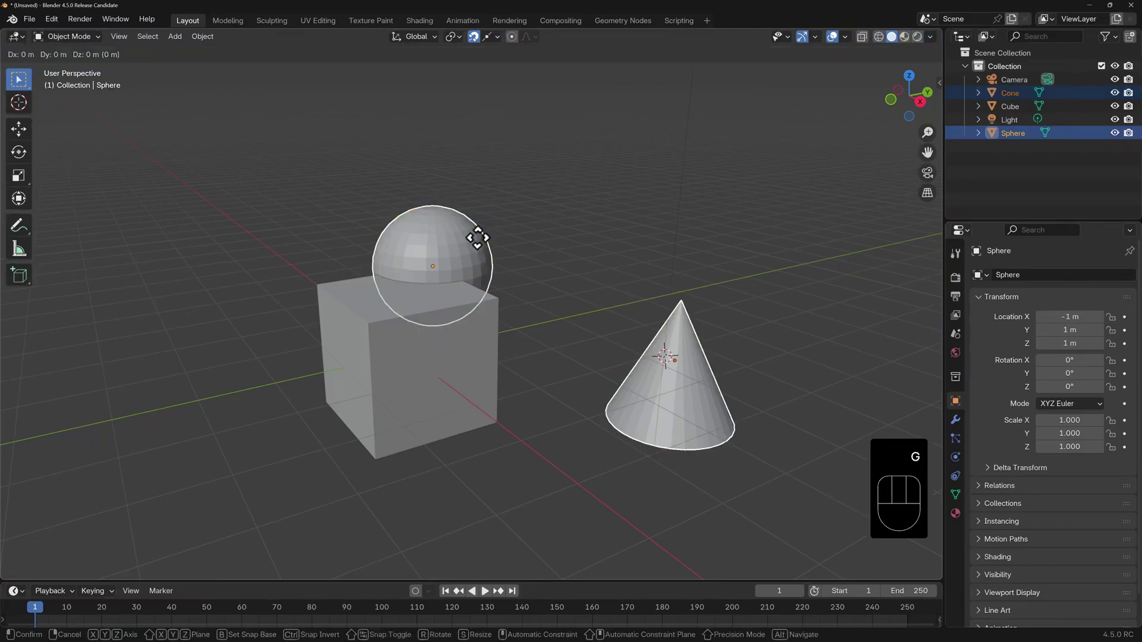
mouse_move(344, 305)
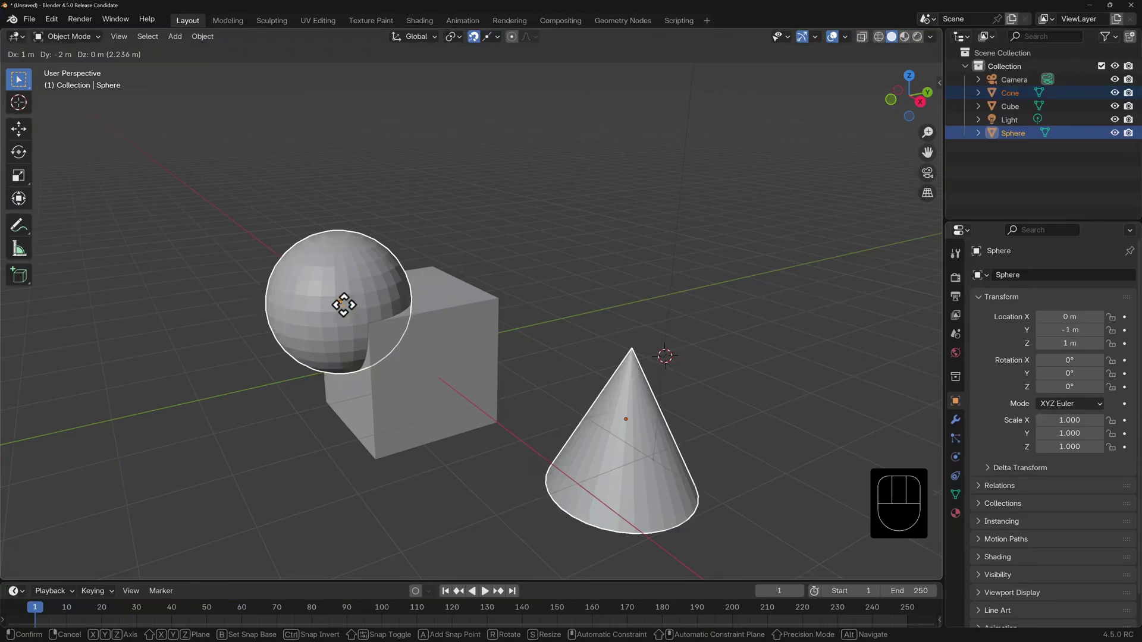
left_click(344, 305)
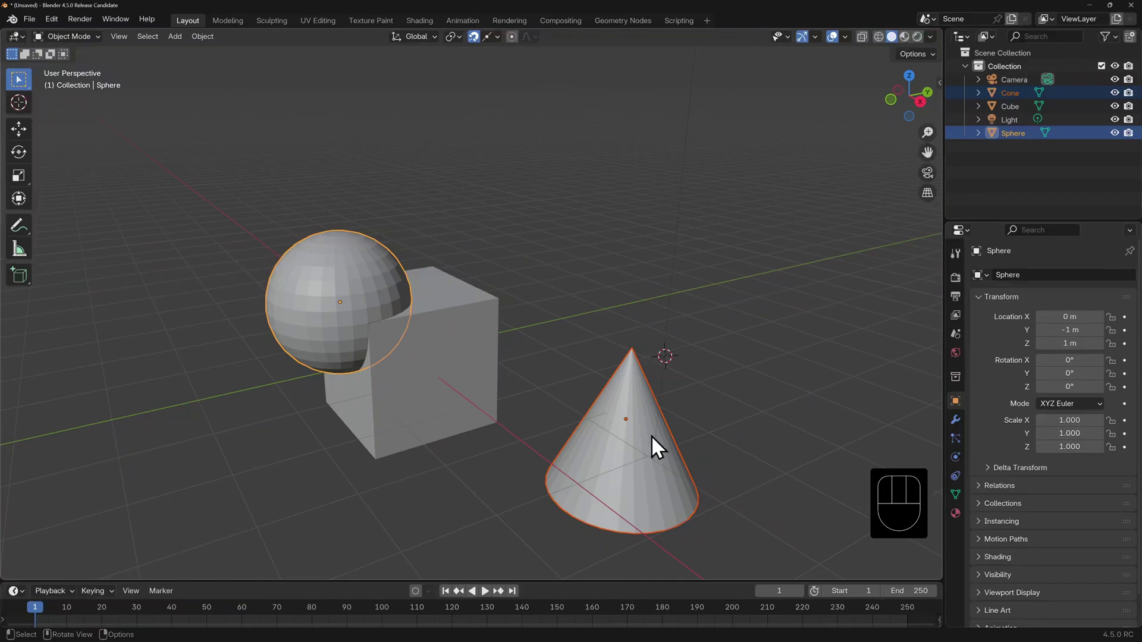
left_click(497, 37)
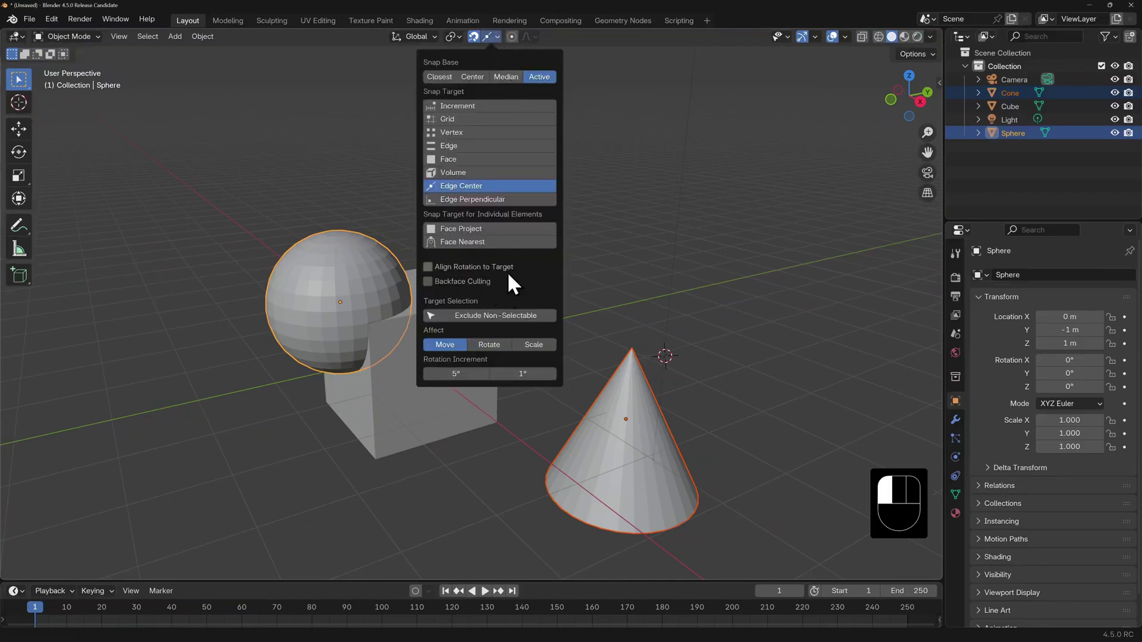
left_click(428, 267)
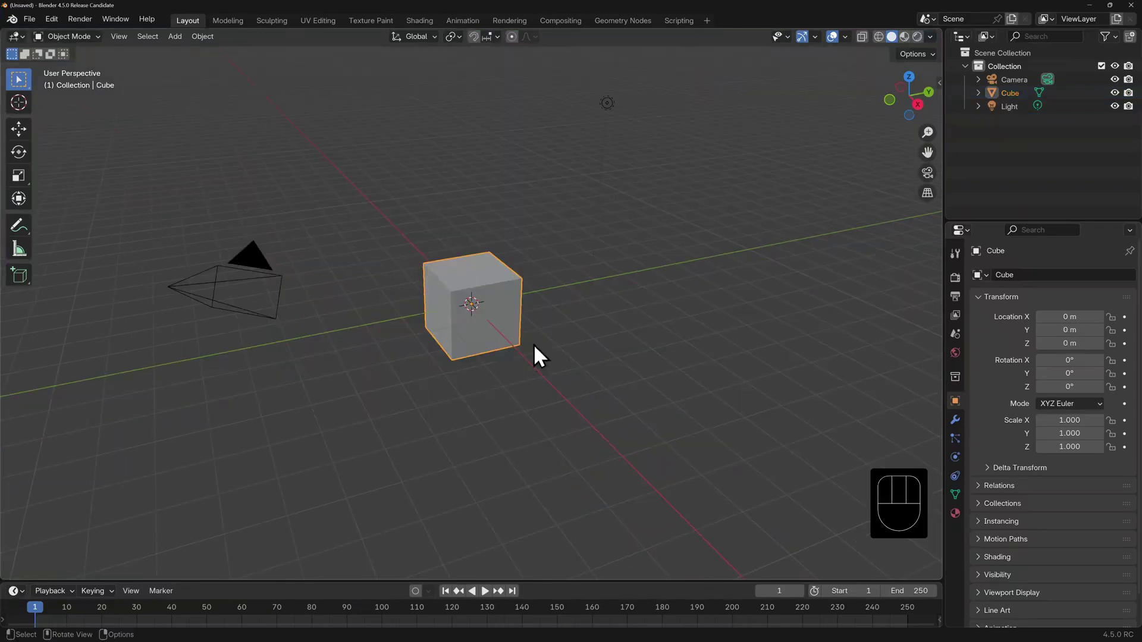
Add a UV sphere and raise it 3 m along Z, viewed from the front
key("shift+a")
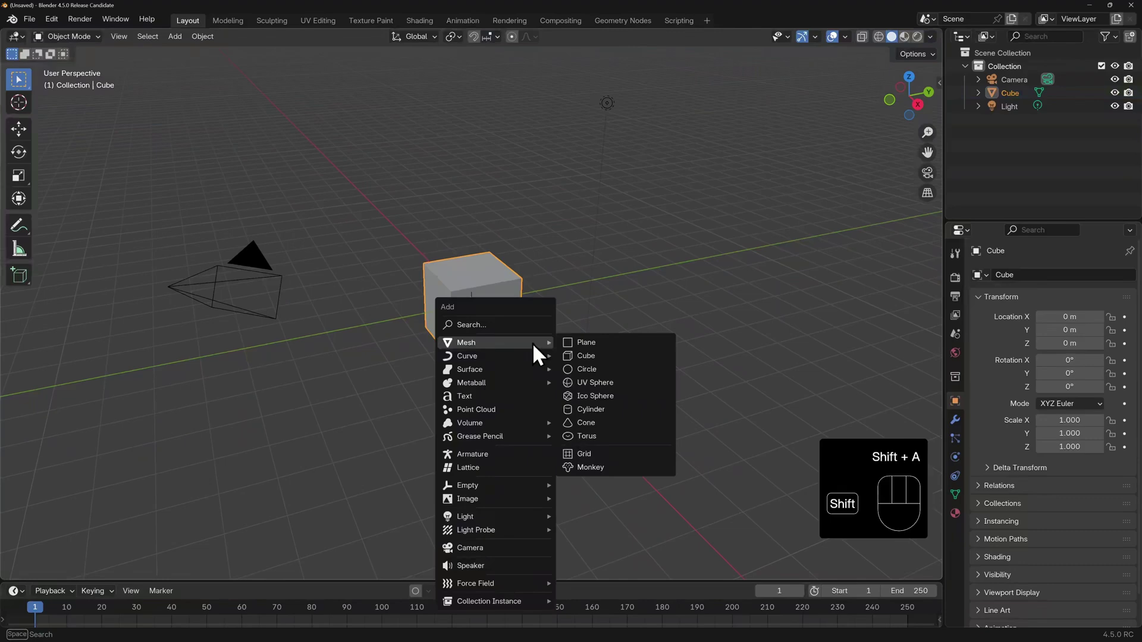
left_click(604, 386)
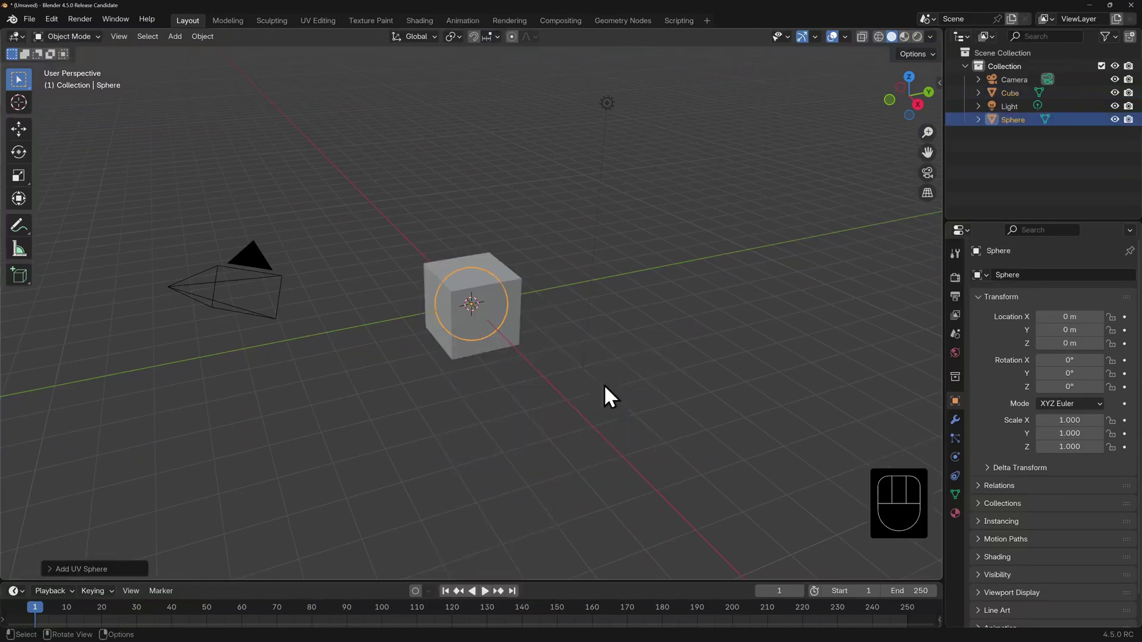
key("KP_1")
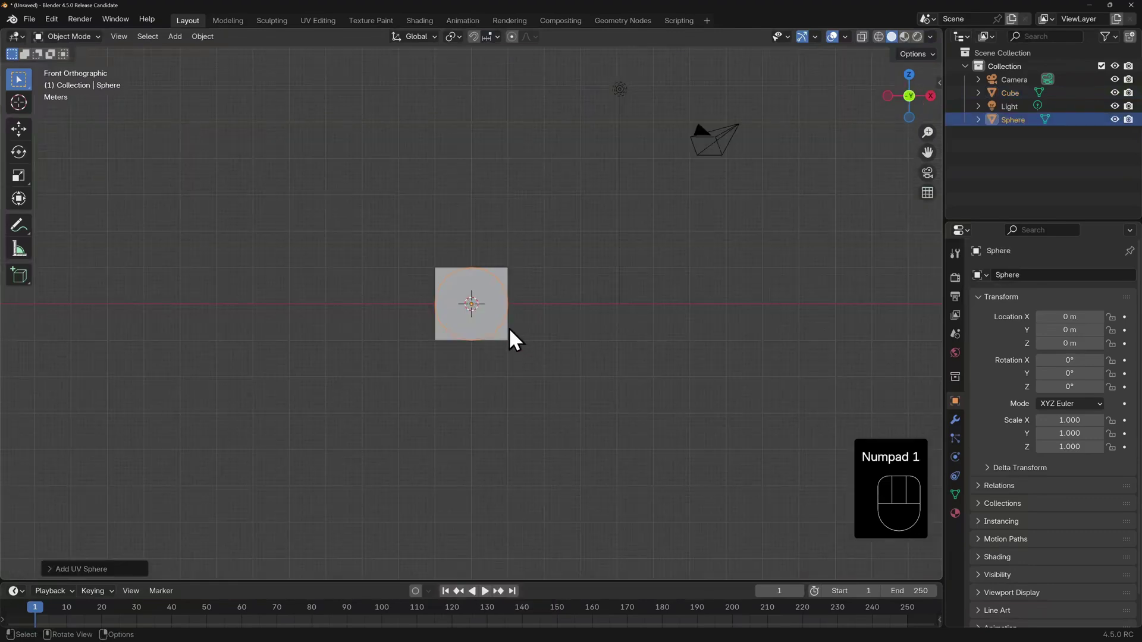
key("g")
key("x")
key("z")
key("3")
key("Return")
In wireframe, box-select the sphere's lower-half vertices and delete them to leave a hemisphere
key("KP_Decimal")
key("z")
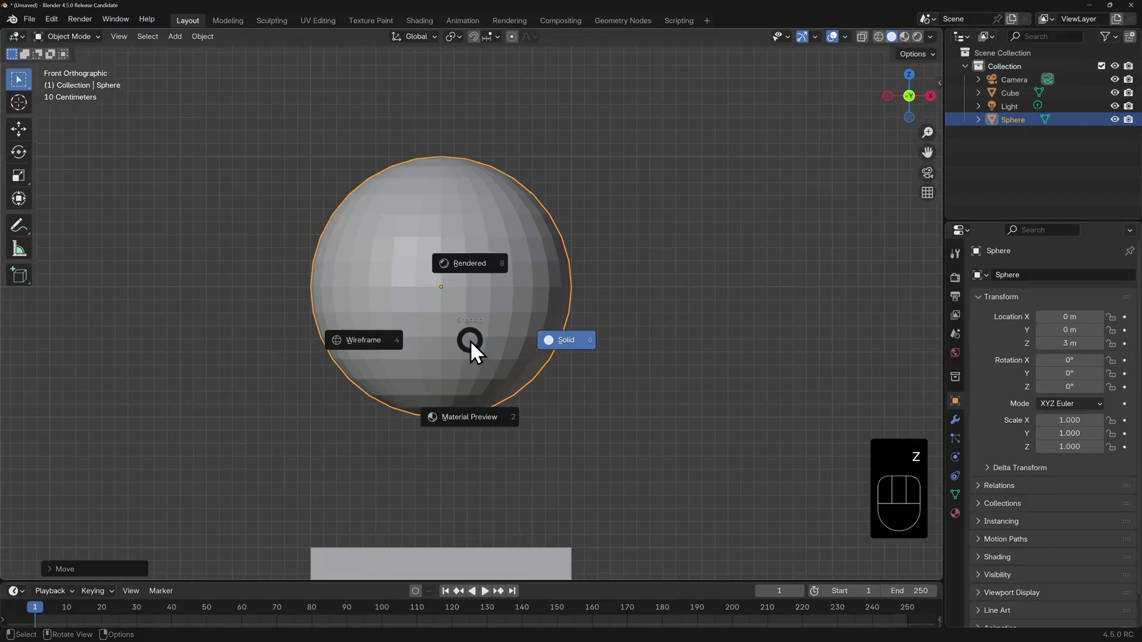
left_click(383, 347)
key("Tab")
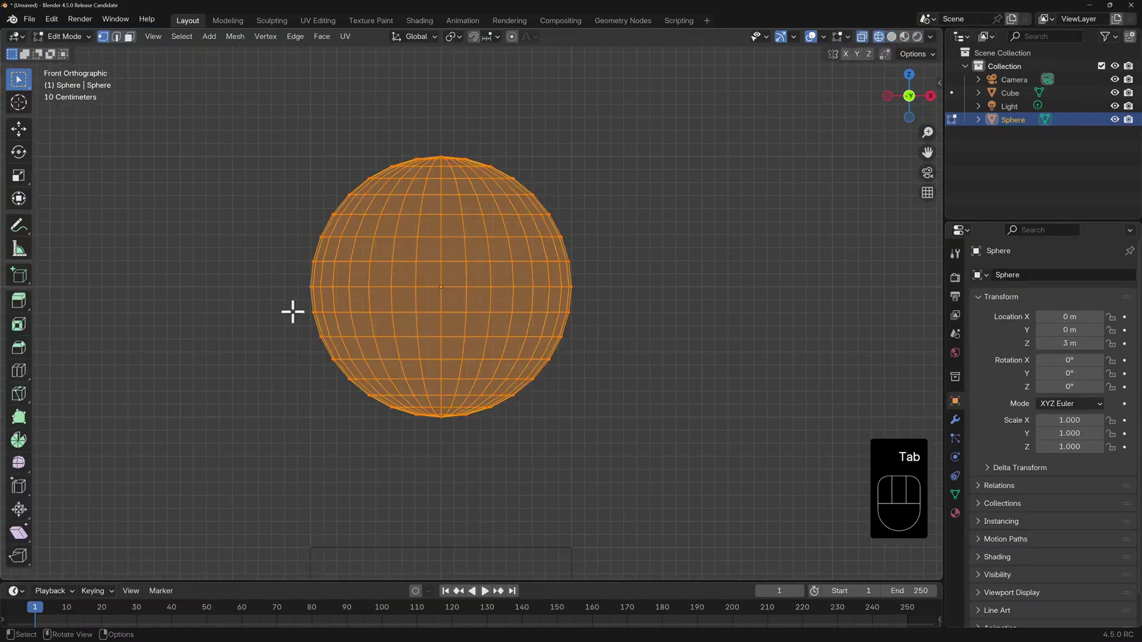
key("b")
left_click_drag(254, 299, 604, 462)
key("x")
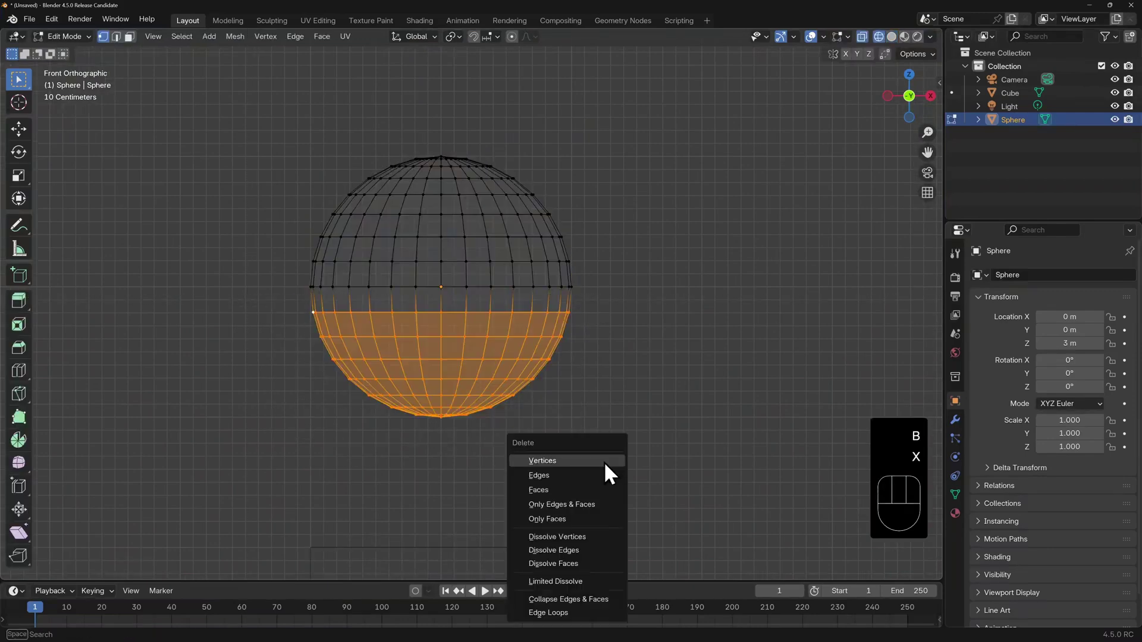
left_click(604, 462)
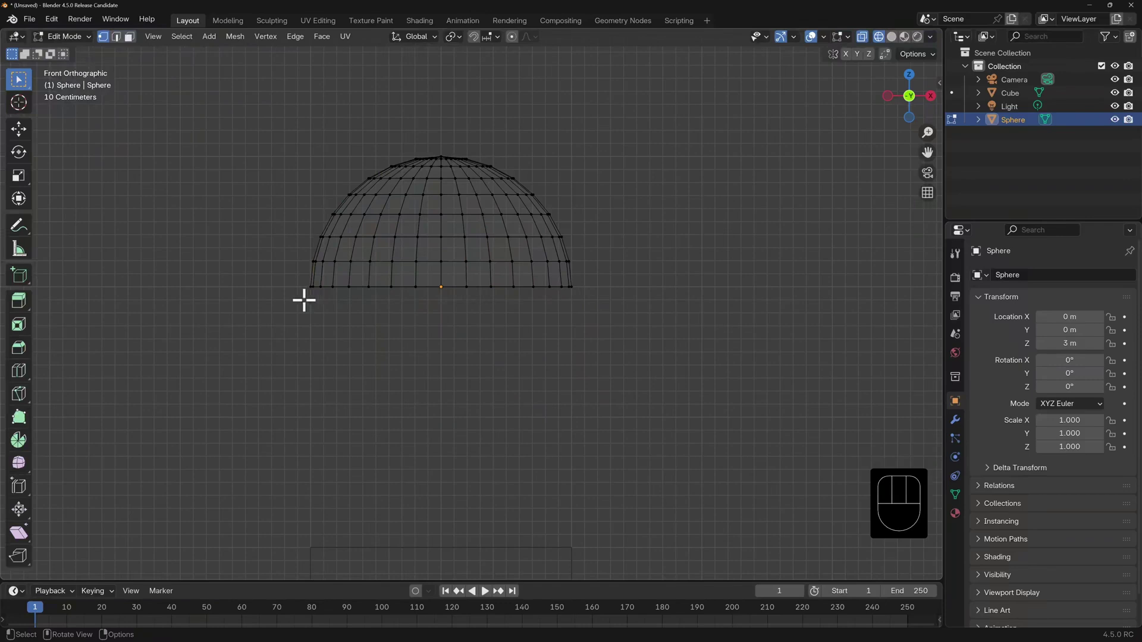
Snap the 3D cursor to the hemisphere's origin and set the pivot point to 3D Cursor
key("Tab")
key("shift+s")
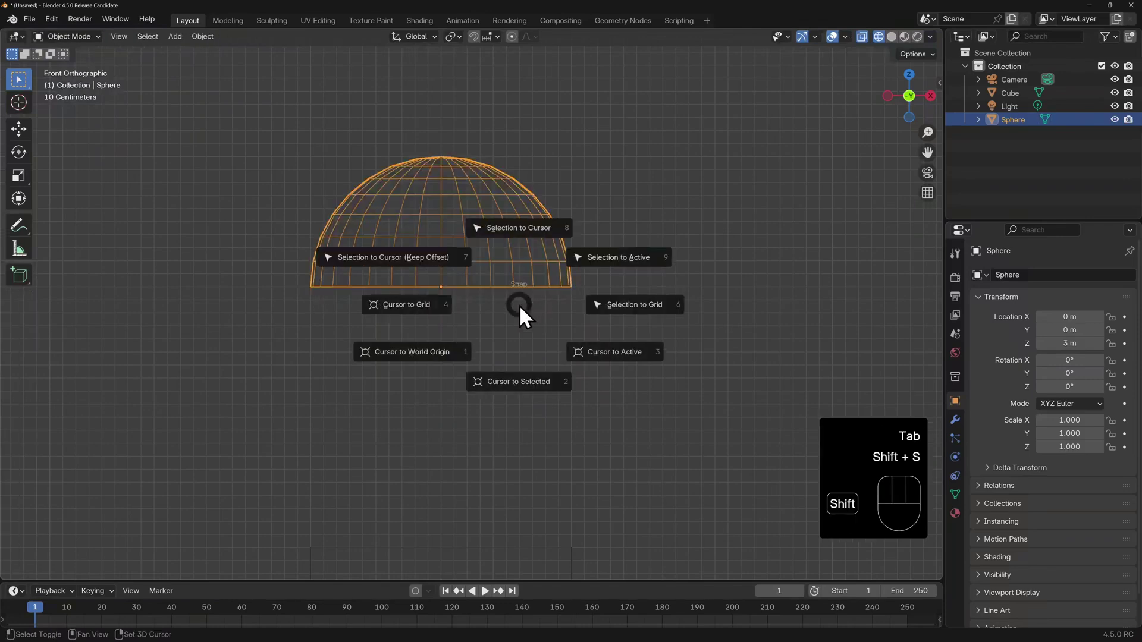
left_click(594, 359)
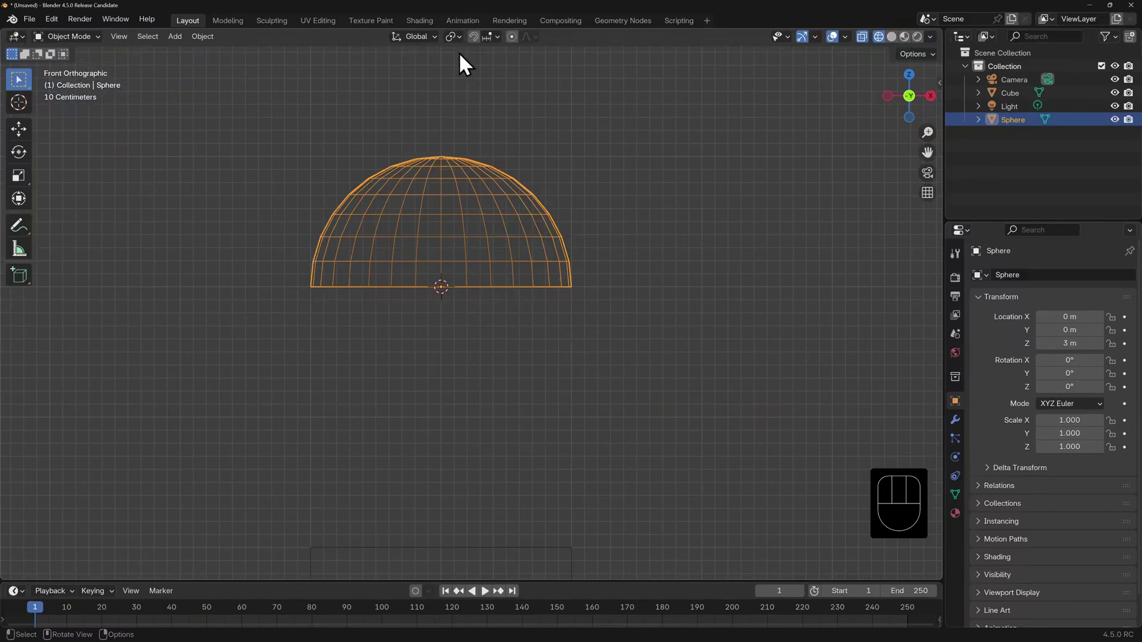
left_click(455, 35)
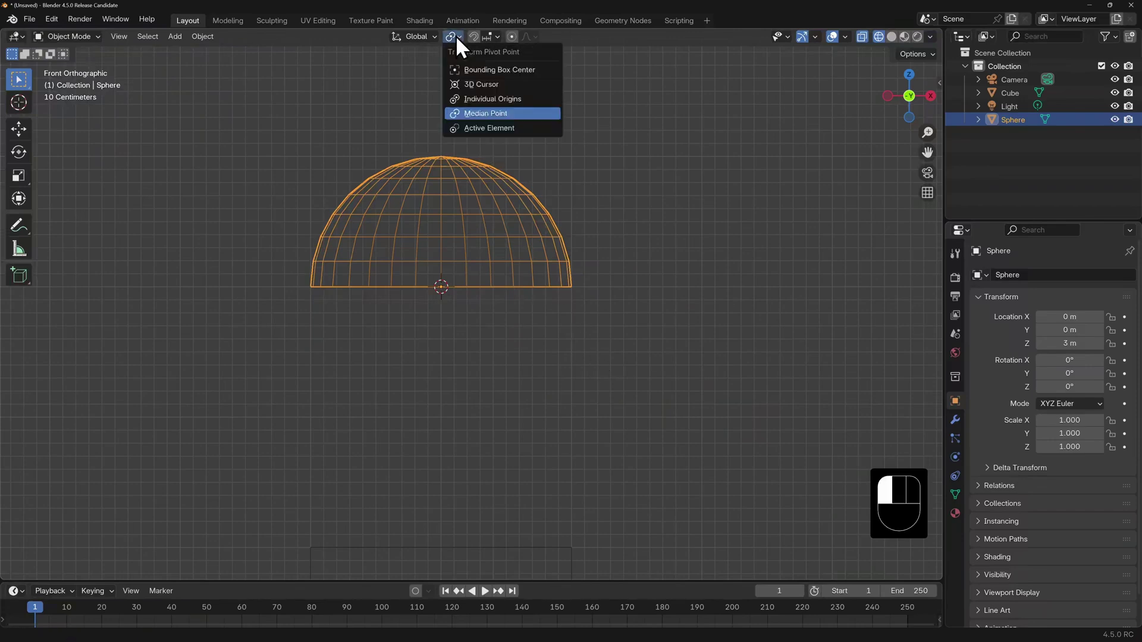
left_click(498, 85)
Scale all of the hemisphere's vertices to exactly 0.1 in Edit Mode
key("Tab")
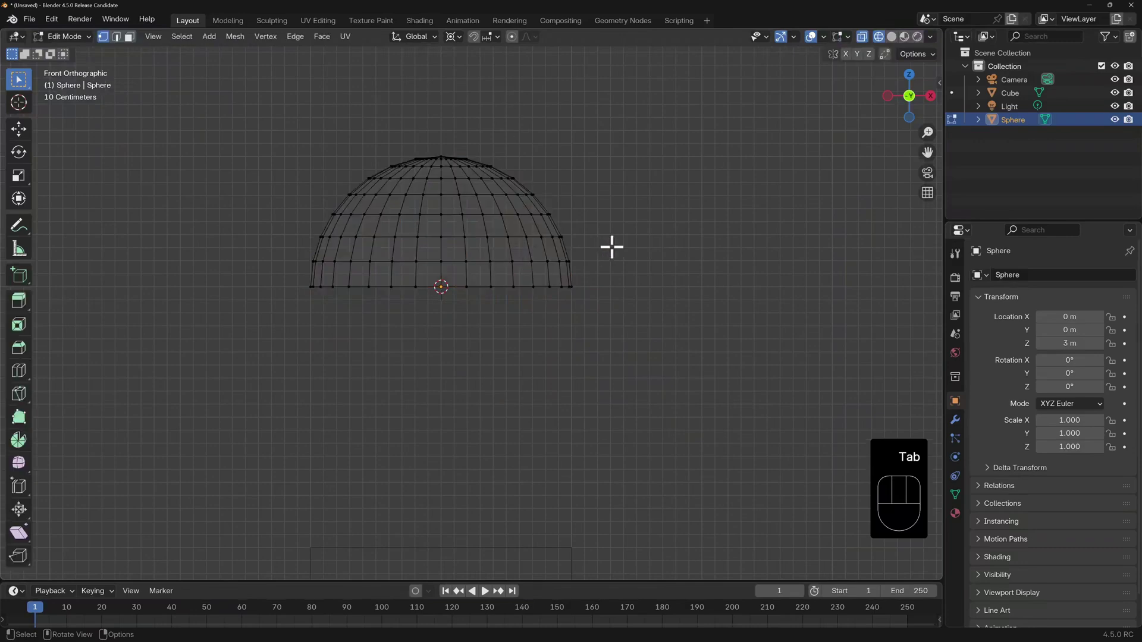
key("a")
key("s")
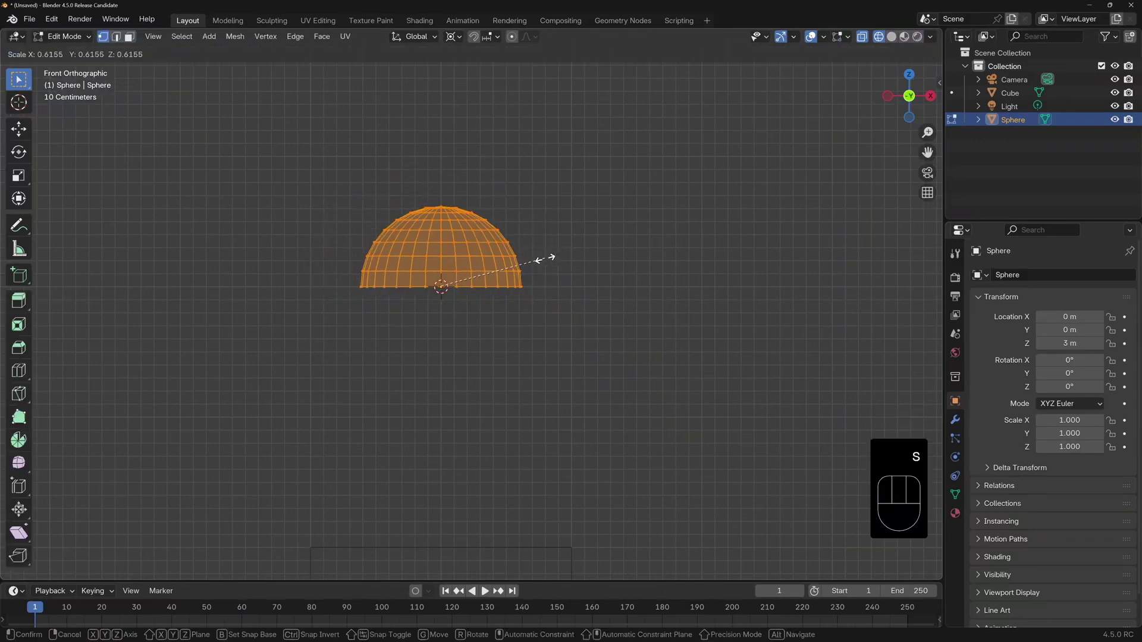
key("ctrl")
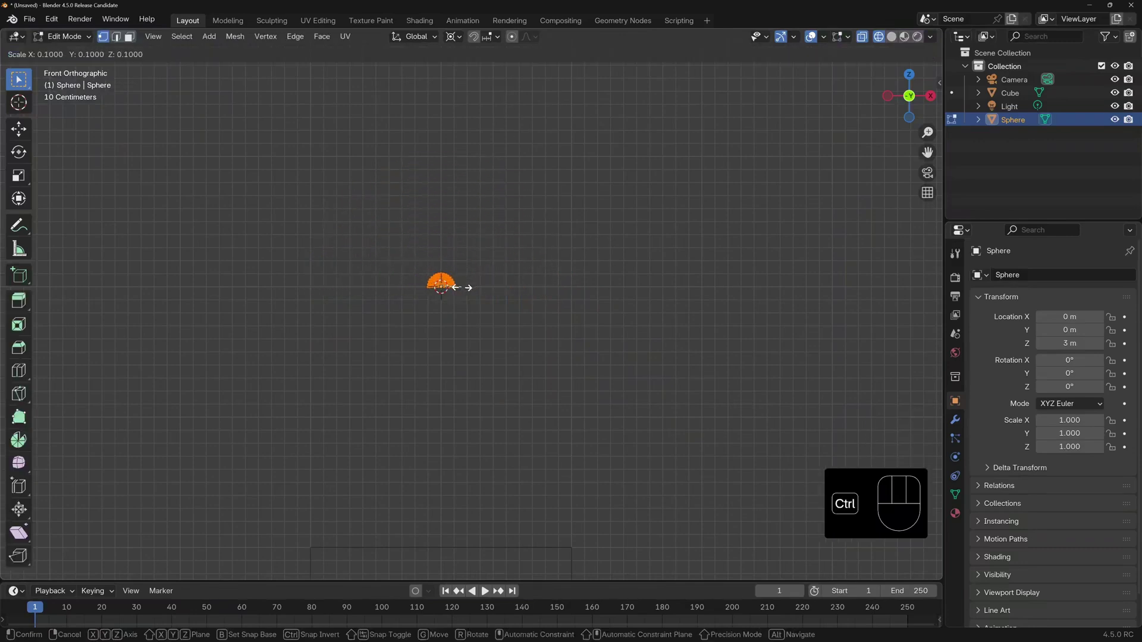
left_click(459, 288)
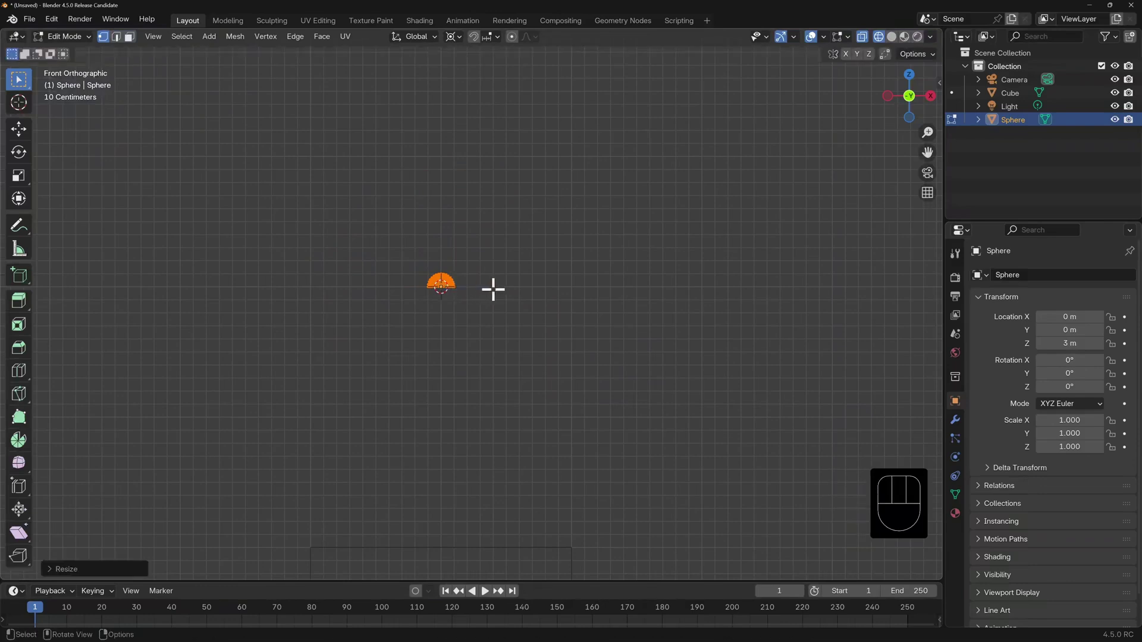
key("Tab")
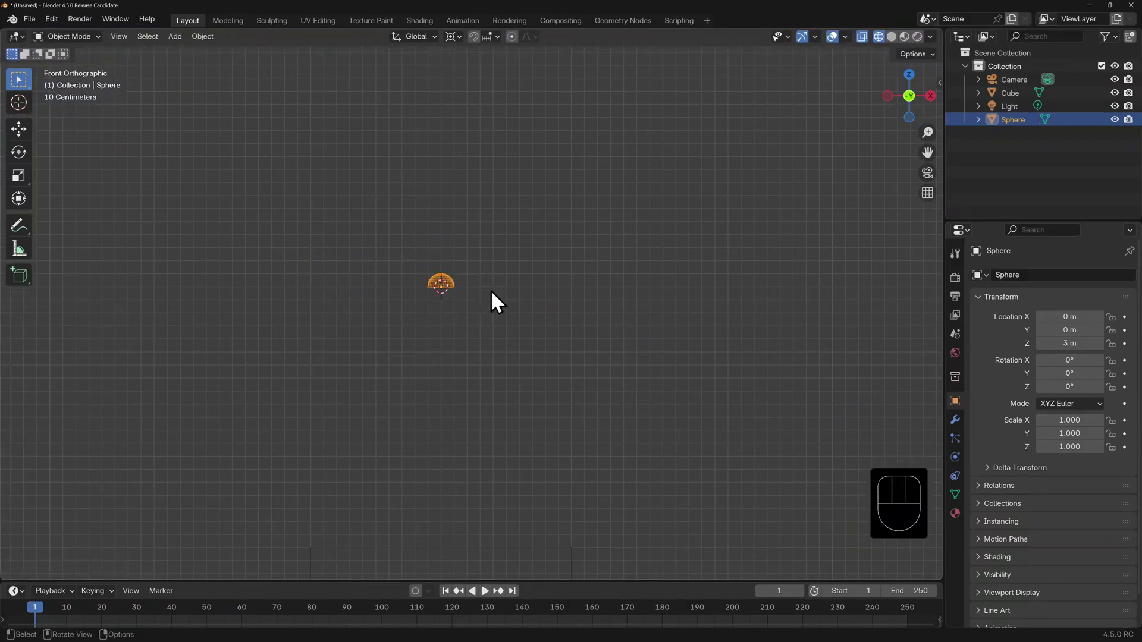
Return to Solid shading and orbit to view the cube in perspective
key("z")
left_click(564, 288)
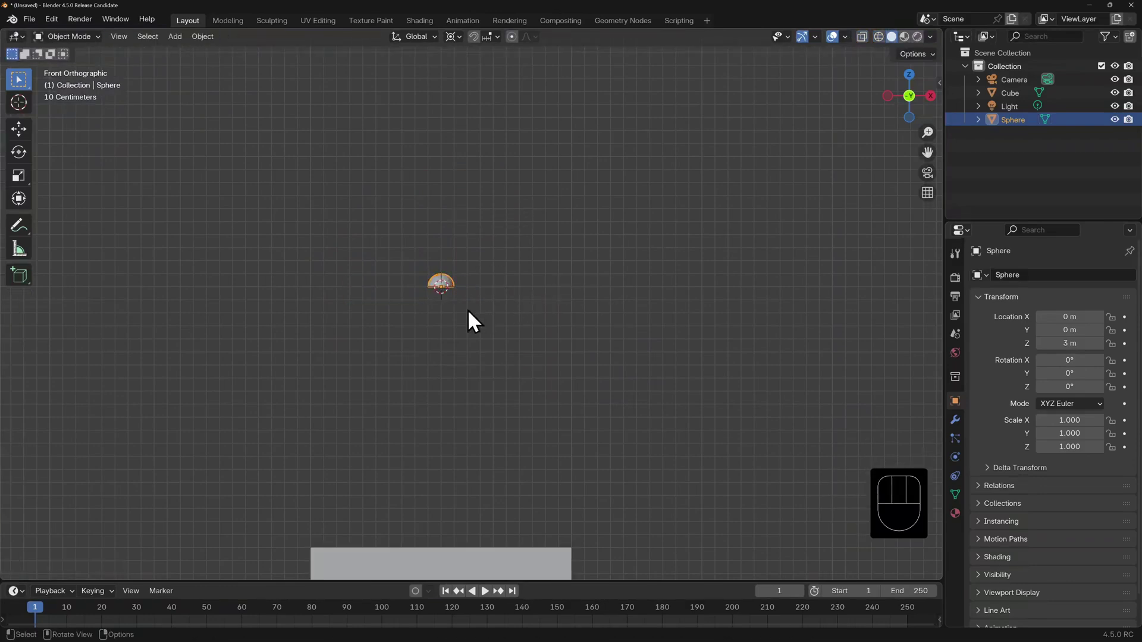
scroll(468, 309, "down", 2)
middle_click_drag(467, 310, 500, 277)
Enable snapping with Face as the snap target and Align Rotation to Target ticked
key("shift+Tab")
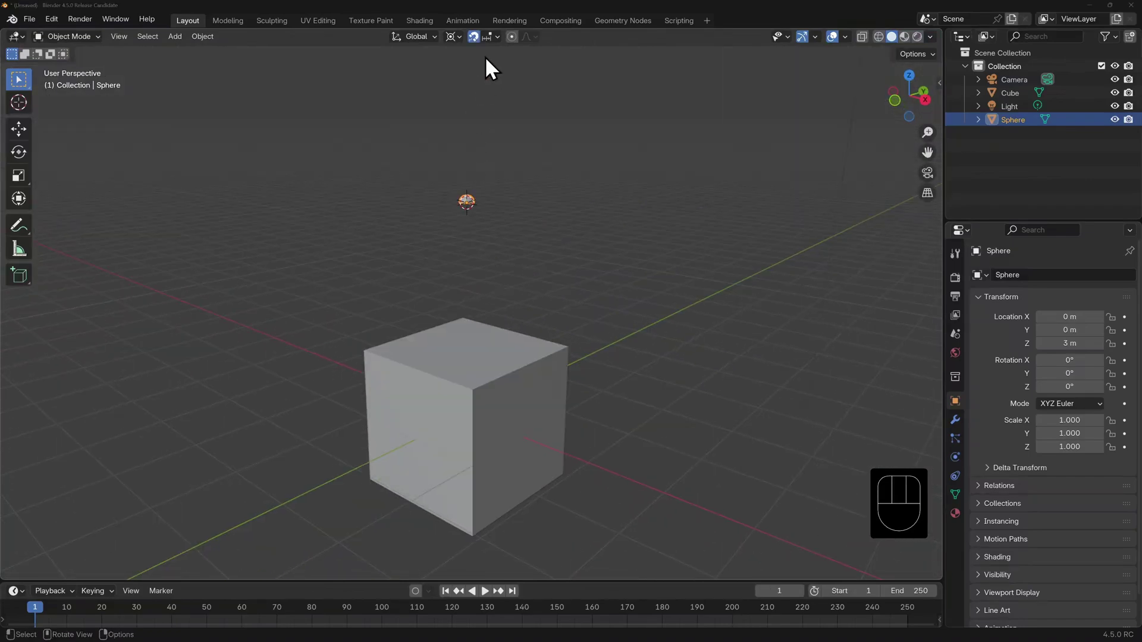
left_click_drag(490, 37, 508, 157)
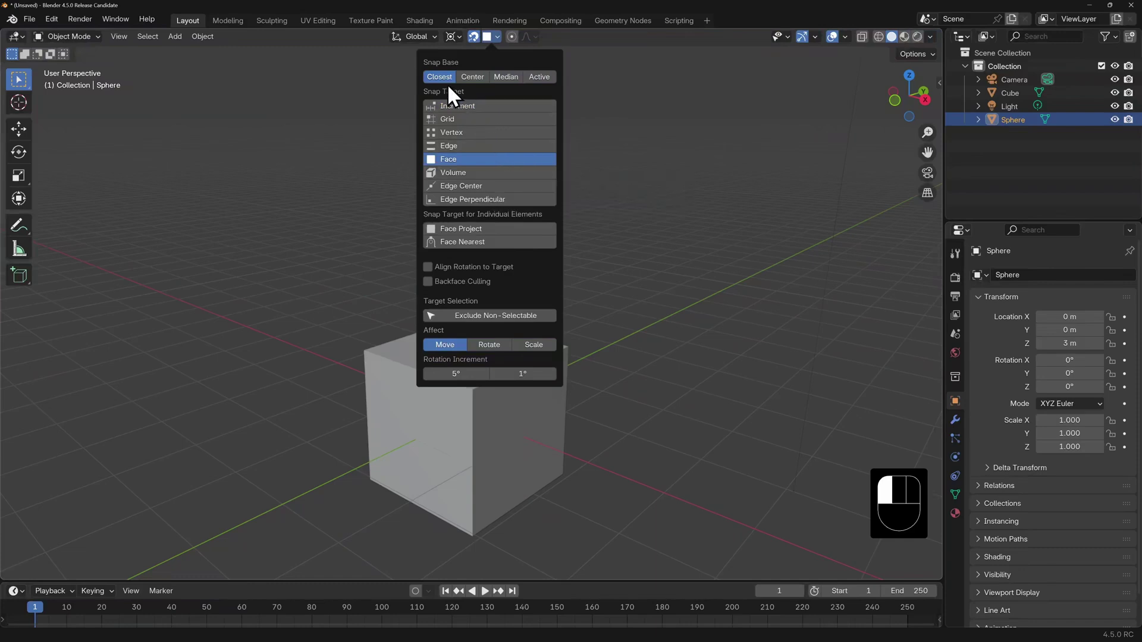
left_click(428, 267)
scroll(459, 115, "up", 3)
Snap the hemisphere onto the cube's top edge and place one linked copy beside it
key("g")
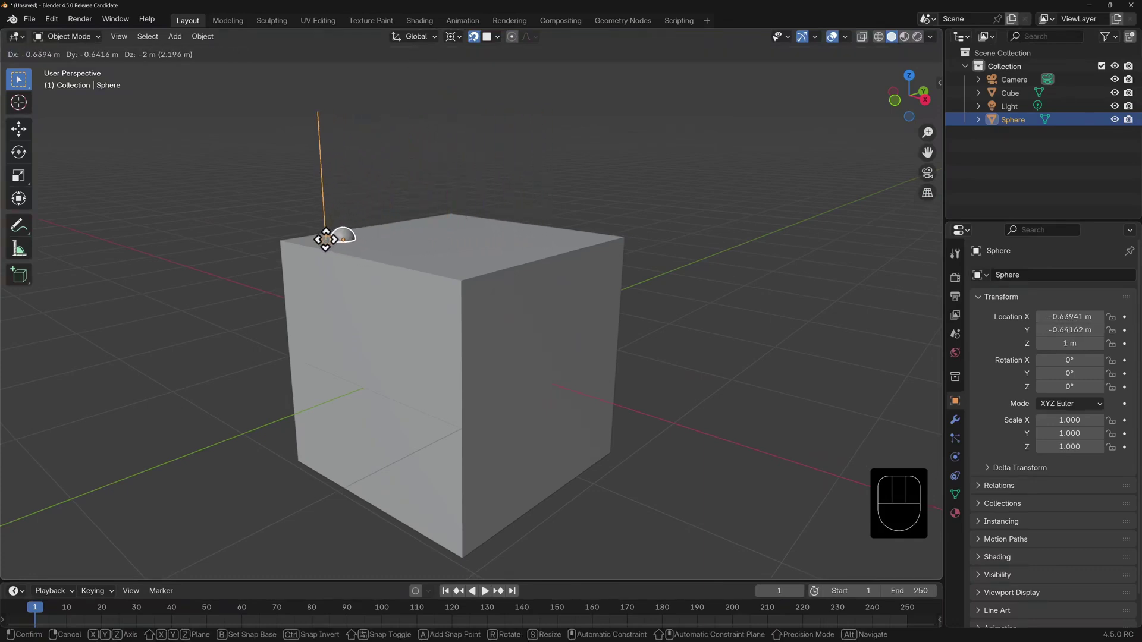
left_click(326, 242)
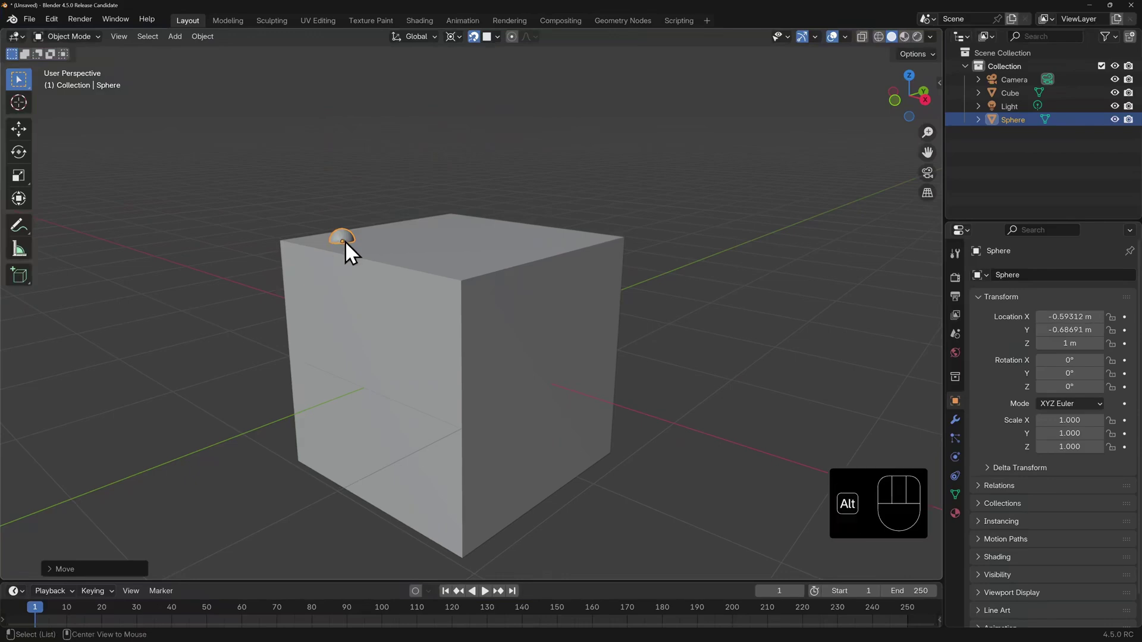
key("alt+d")
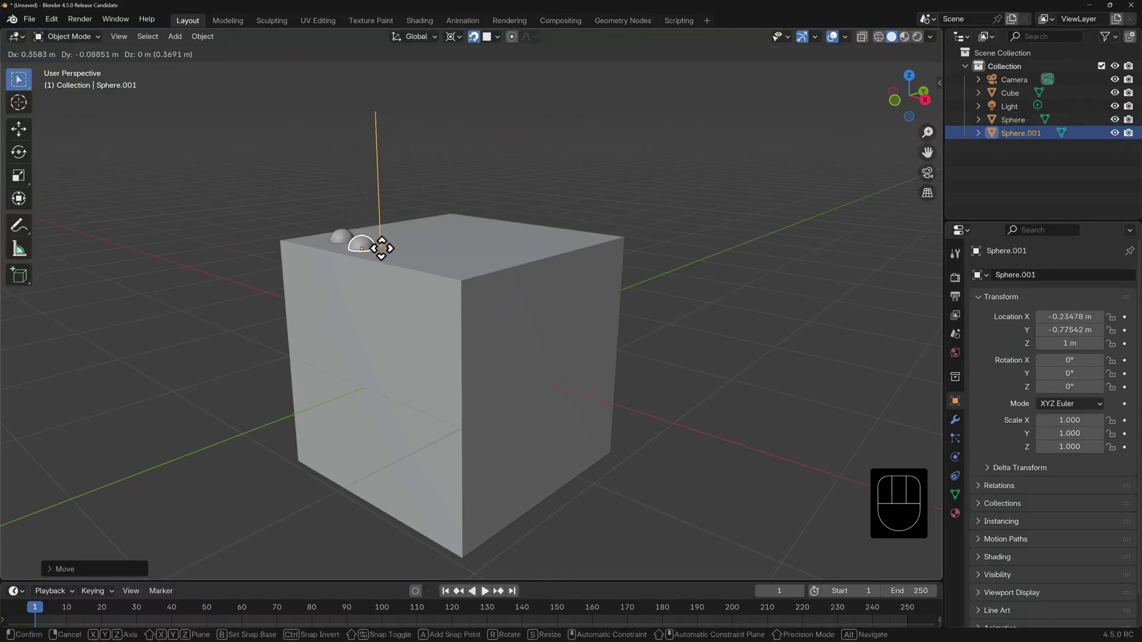
left_click(392, 247)
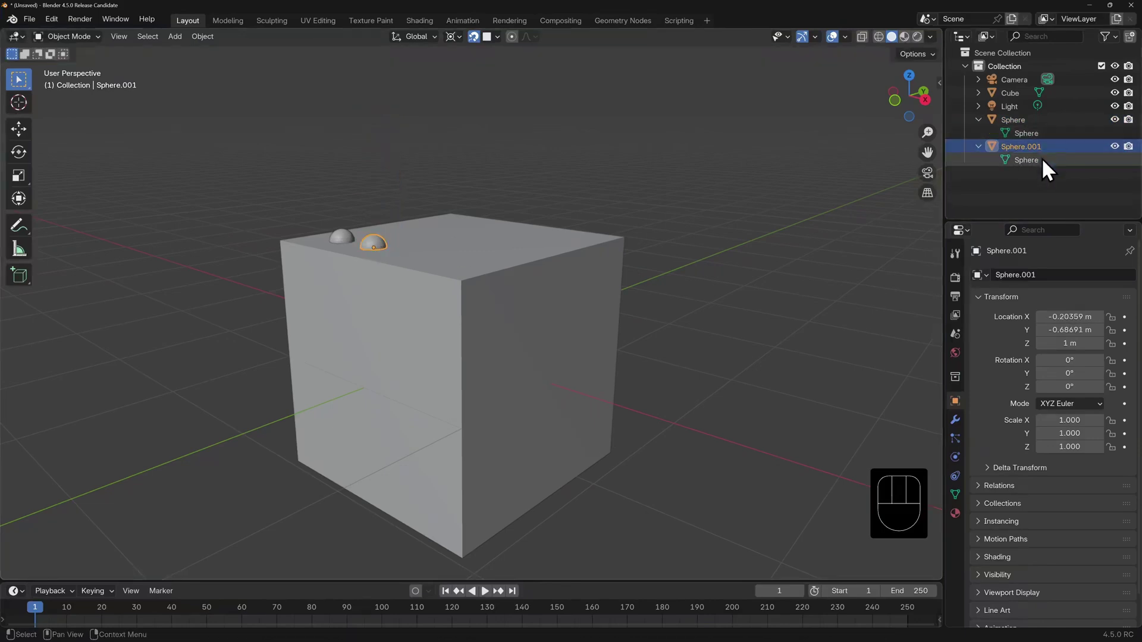
key("Delete")
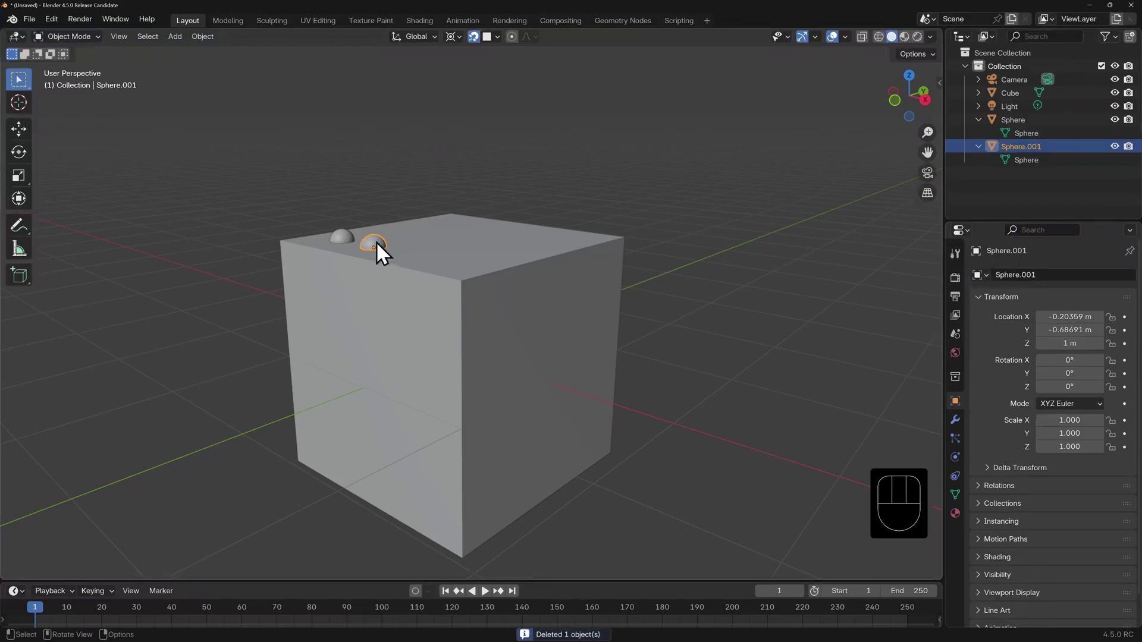
Scatter linked-duplicate pips across the cube's front and side faces
key("alt+d")
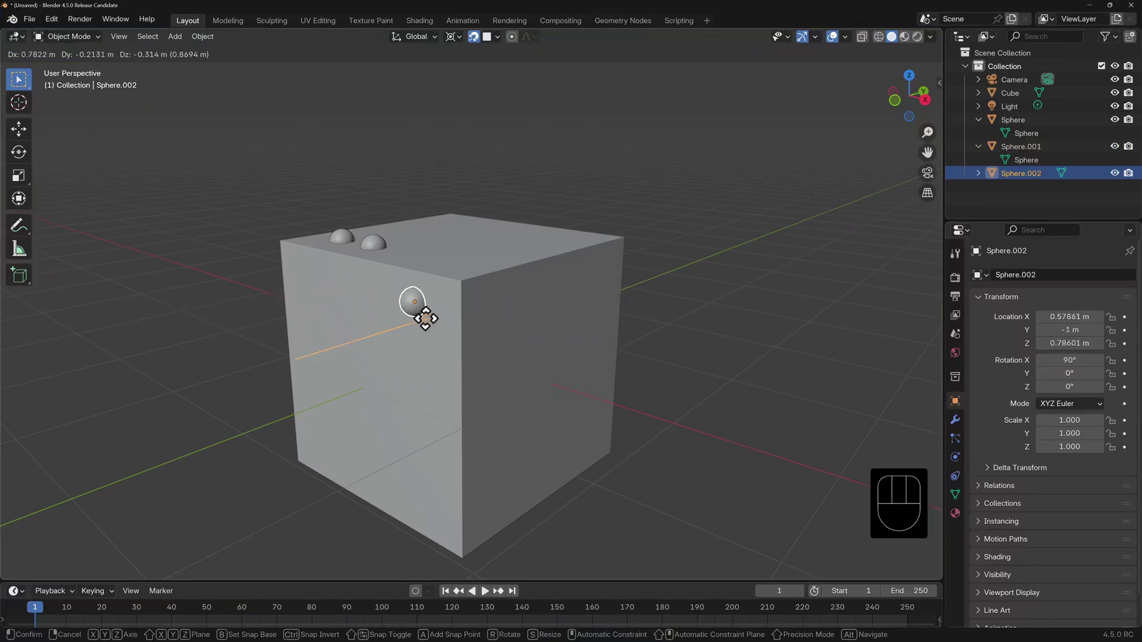
left_click(424, 316)
key("alt+d")
left_click(491, 325)
key("alt+d")
left_click(596, 346)
key("alt+d")
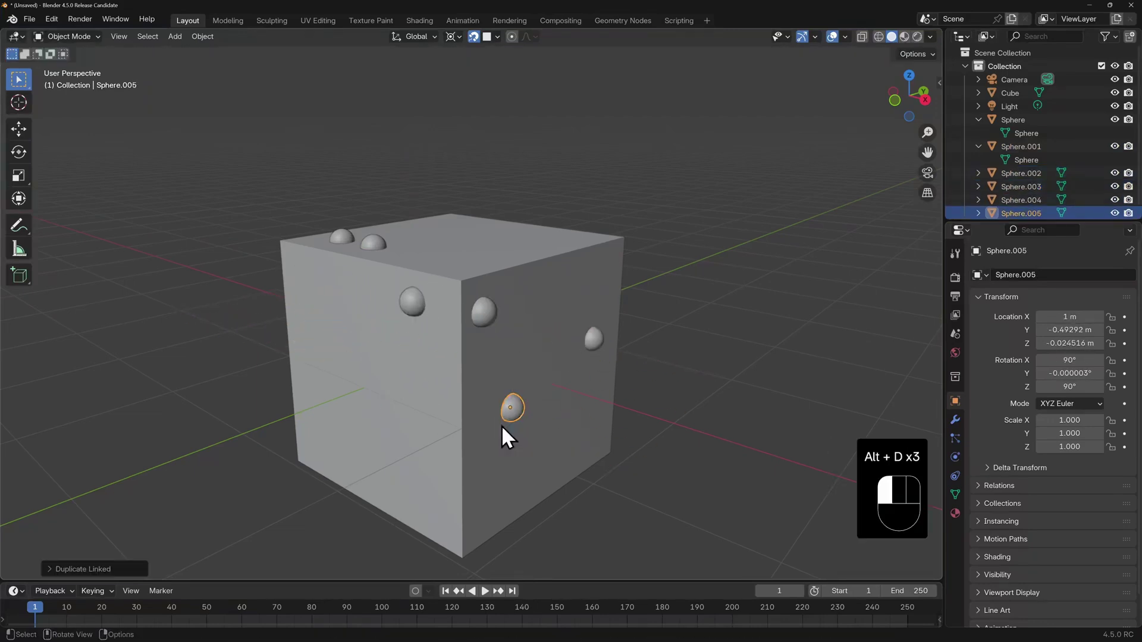
left_click(513, 410)
key("alt+d")
left_click(443, 425)
key("alt+d")
left_click(309, 397)
key("alt+d")
left_click(309, 453)
key("alt+d")
left_click(378, 380)
From the other side, place more linked-duplicate pips on the cube's right and front faces
key("alt+d")
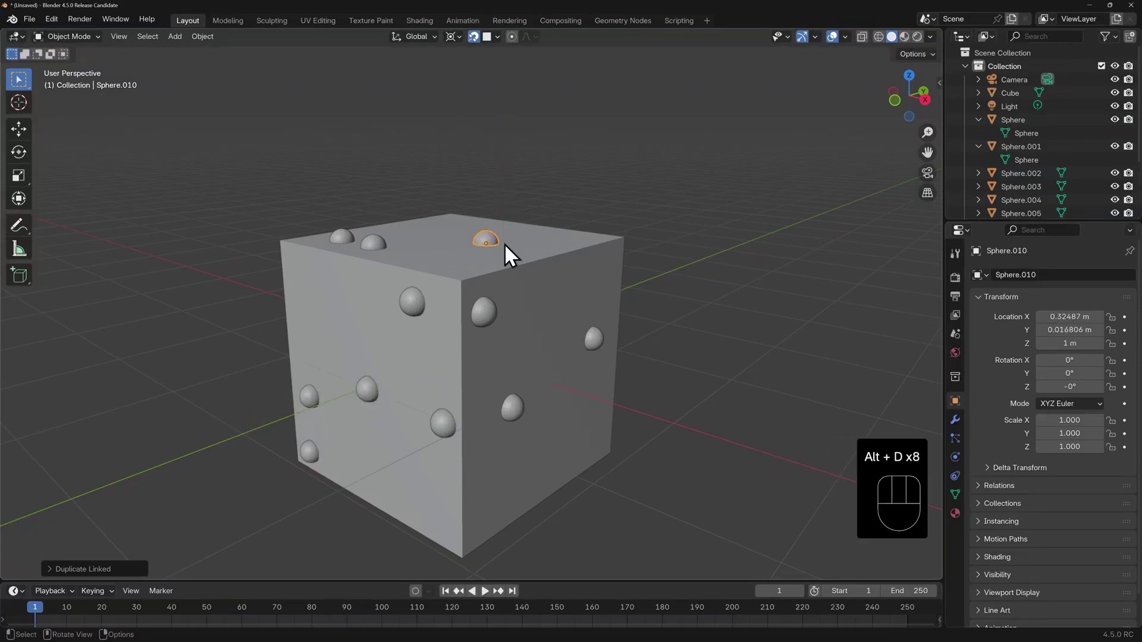
left_click(505, 250)
middle_click_drag(552, 288, 393, 291)
key("alt+d")
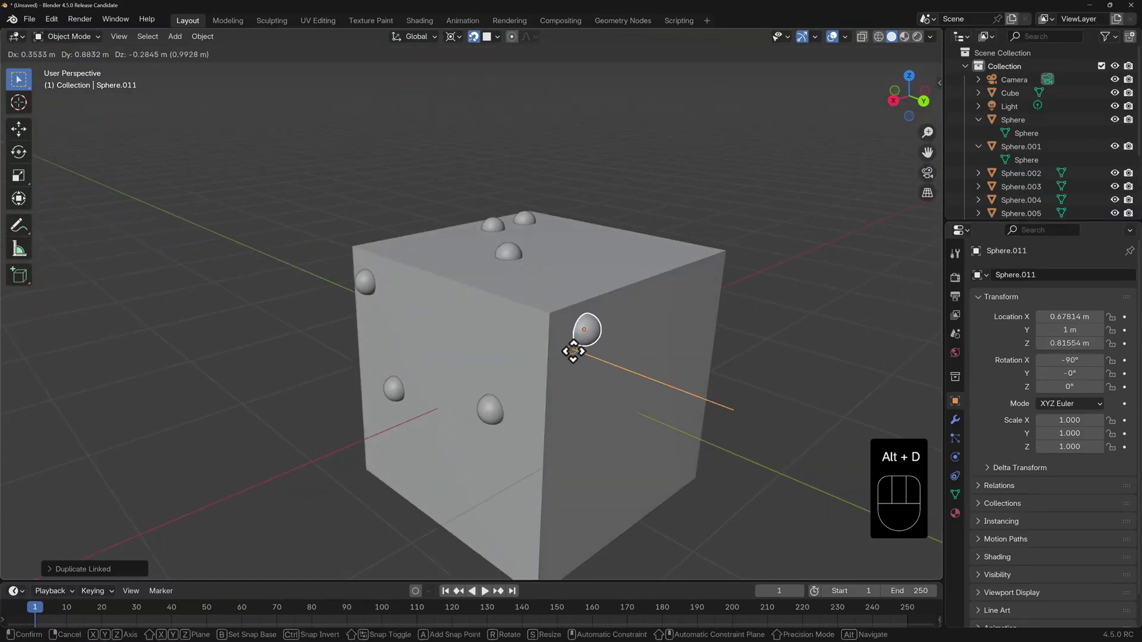
left_click(572, 348)
key("alt+d")
left_click(534, 342)
key("alt+d")
left_click(536, 400)
key("alt+d")
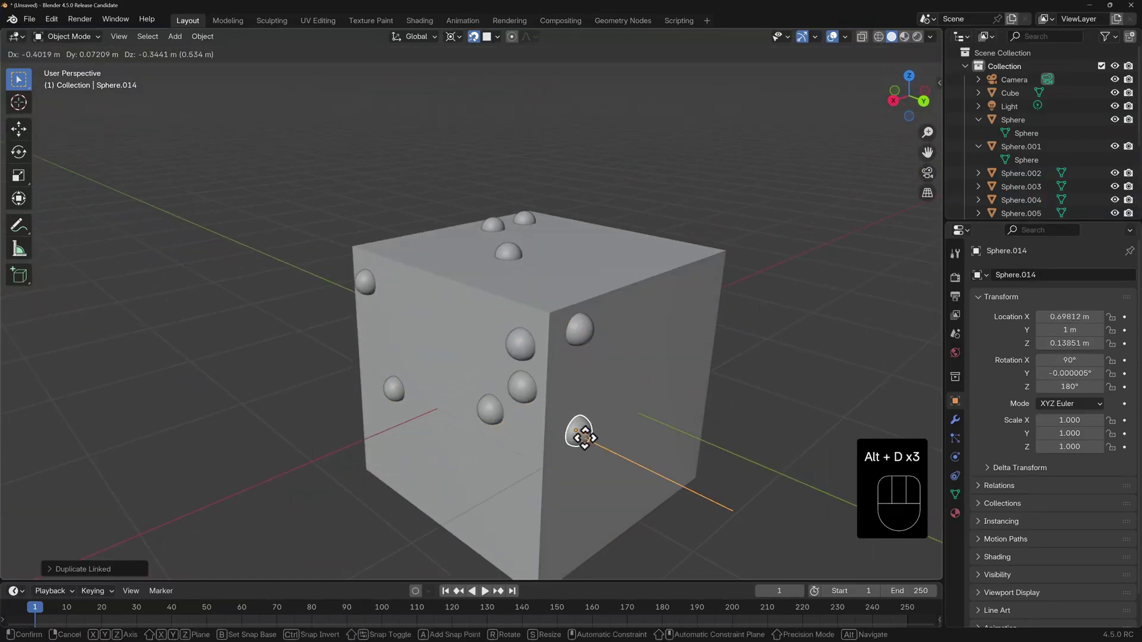
left_click(580, 436)
key("alt+d")
left_click(696, 302)
key("alt+d")
left_click(655, 362)
key("alt+d")
left_click(677, 476)
key("alt+d")
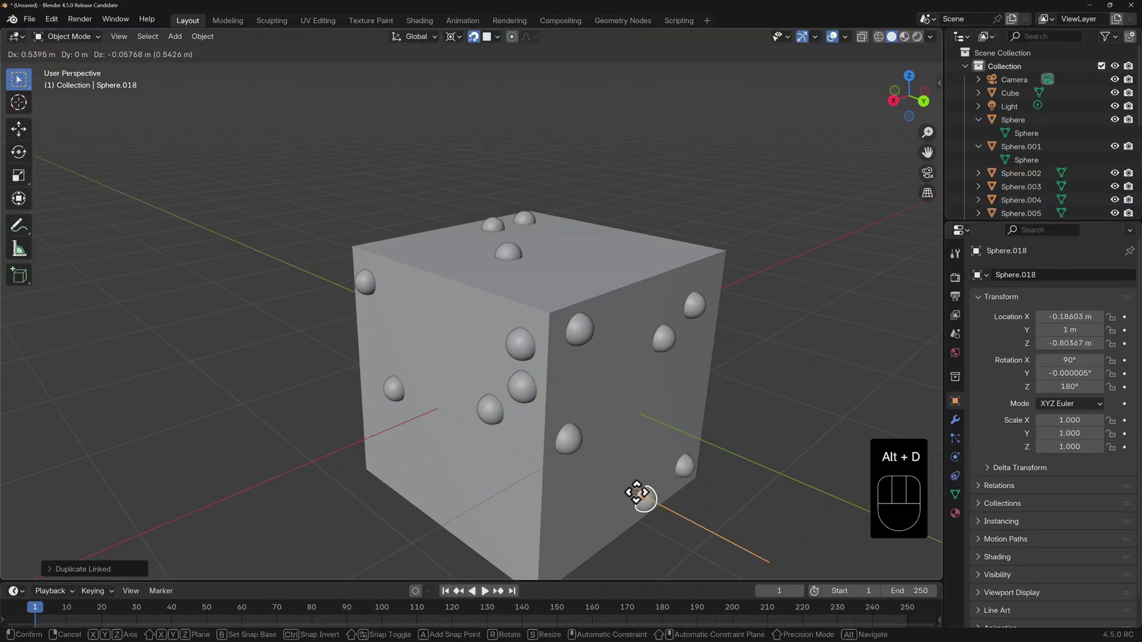
left_click(640, 497)
key("alt+d")
left_click(565, 535)
key("alt+d")
left_click(510, 541)
Drop several more linked-duplicate bumps along the cube's top face
key("alt+d")
left_click(406, 451)
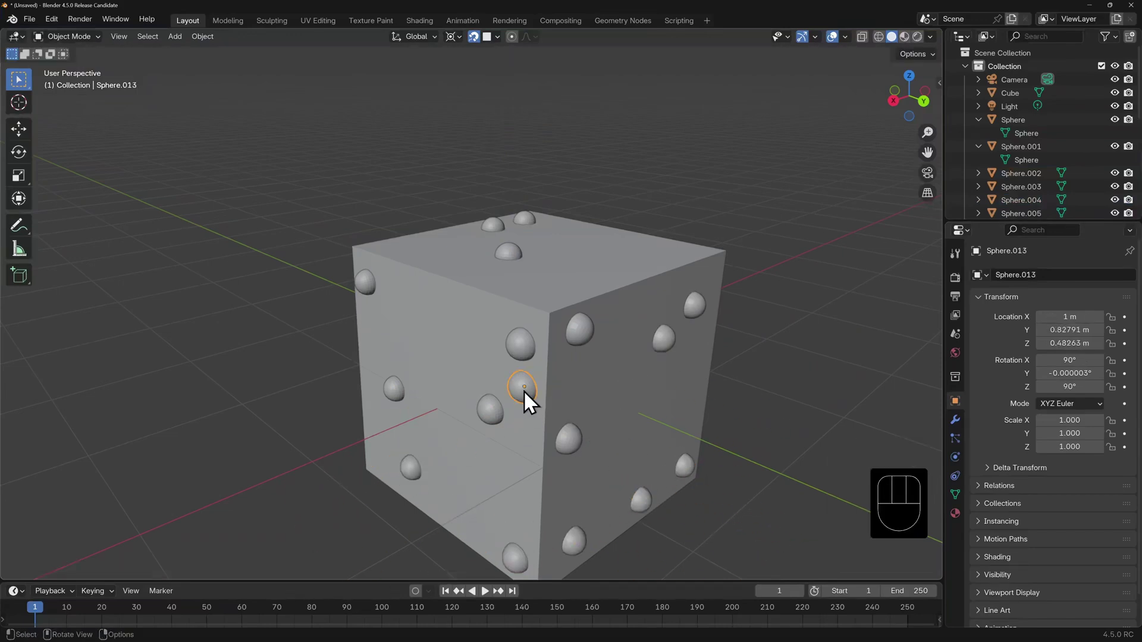
key("alt+d")
left_click(682, 266)
key("alt+d")
left_click(643, 268)
key("alt+d")
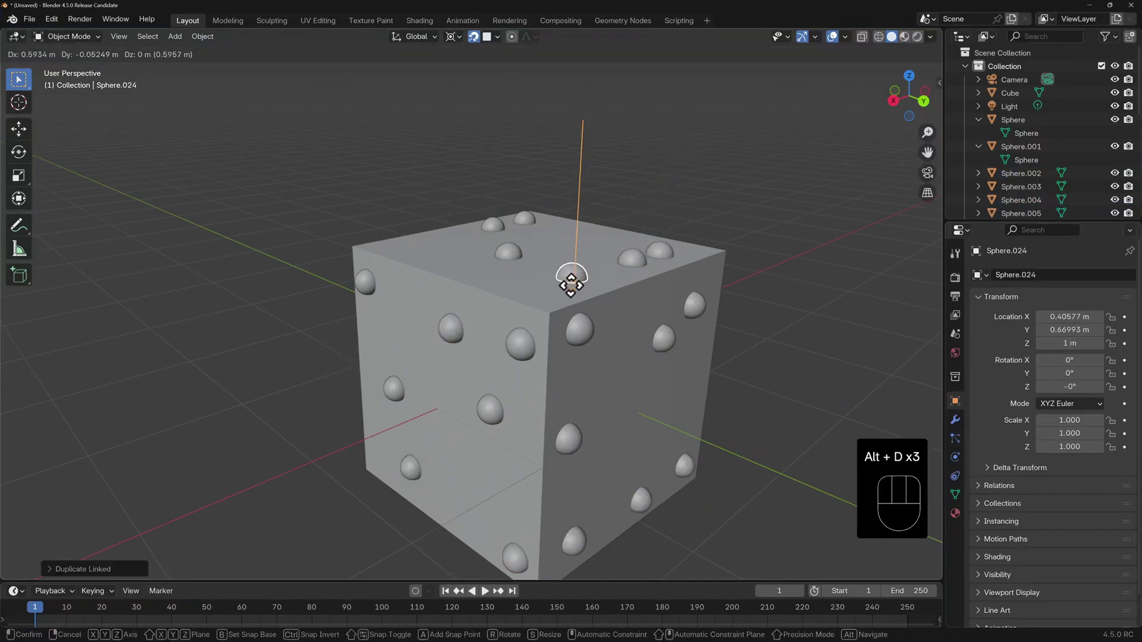
left_click(556, 282)
key("alt+d")
left_click(407, 265)
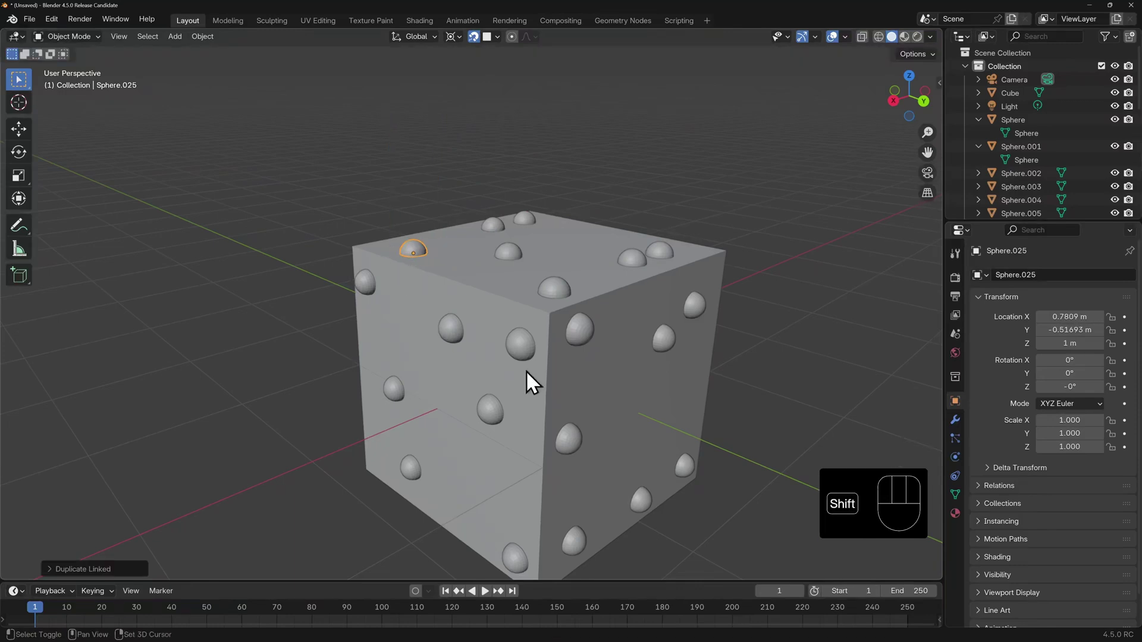
Add a centred loop cut to the front-face sphere bump's mesh
middle_click_drag(526, 370, 508, 324, "shift")
left_click(505, 294)
scroll(505, 293, "up", 1)
scroll(505, 293, "up", 1)
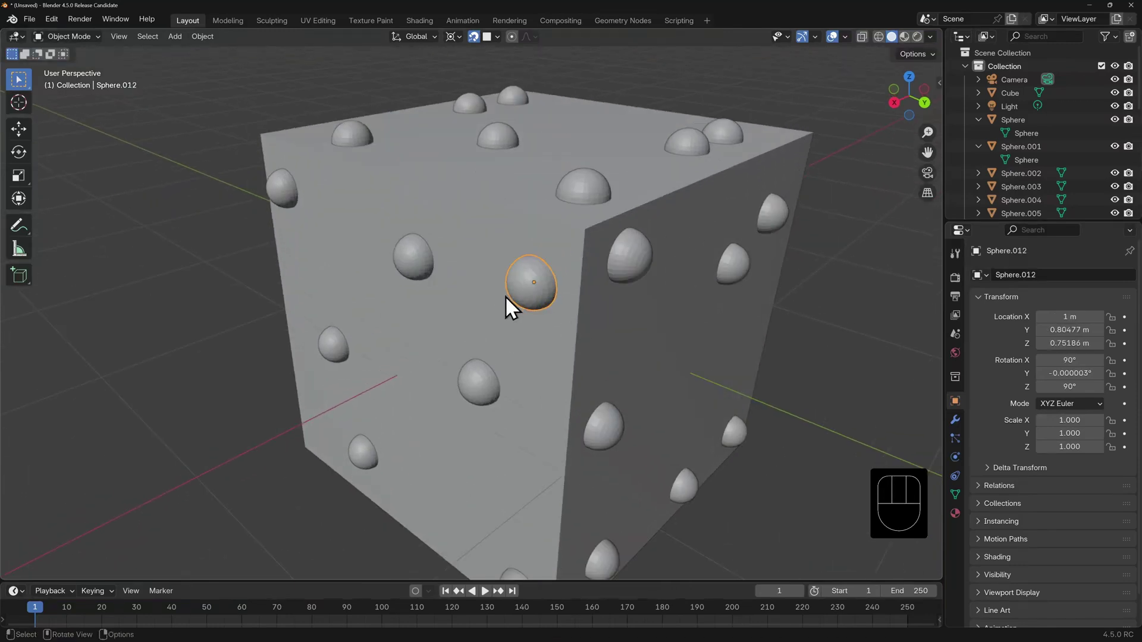
key("Tab")
scroll(550, 293, "up", 1)
key("alt+a")
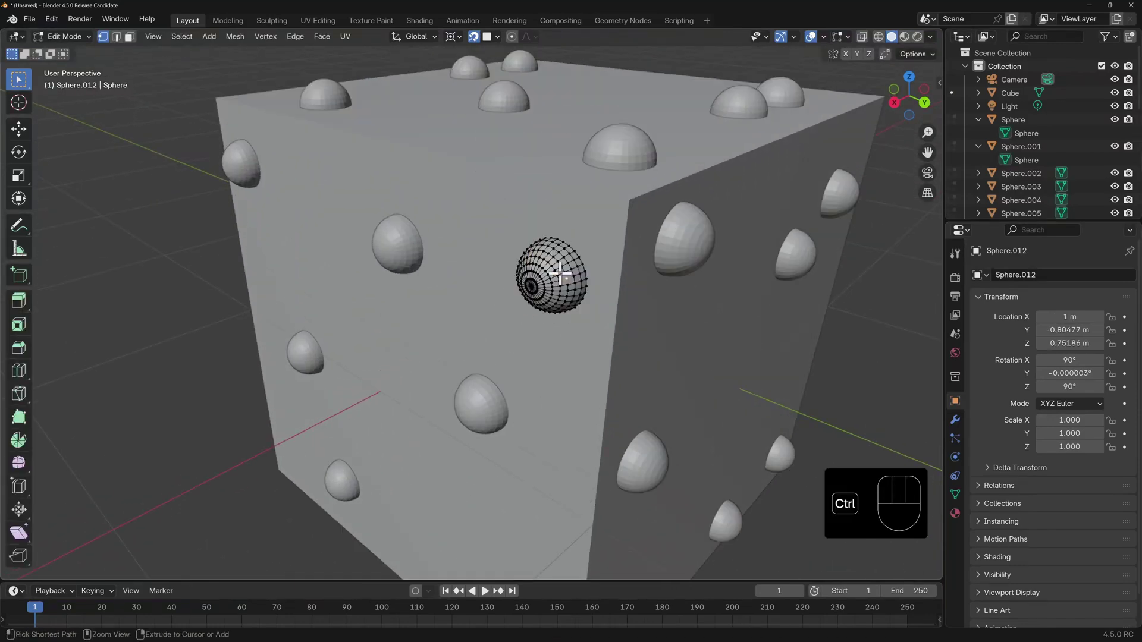
key("ctrl+r")
left_click(559, 274)
right_click(559, 274)
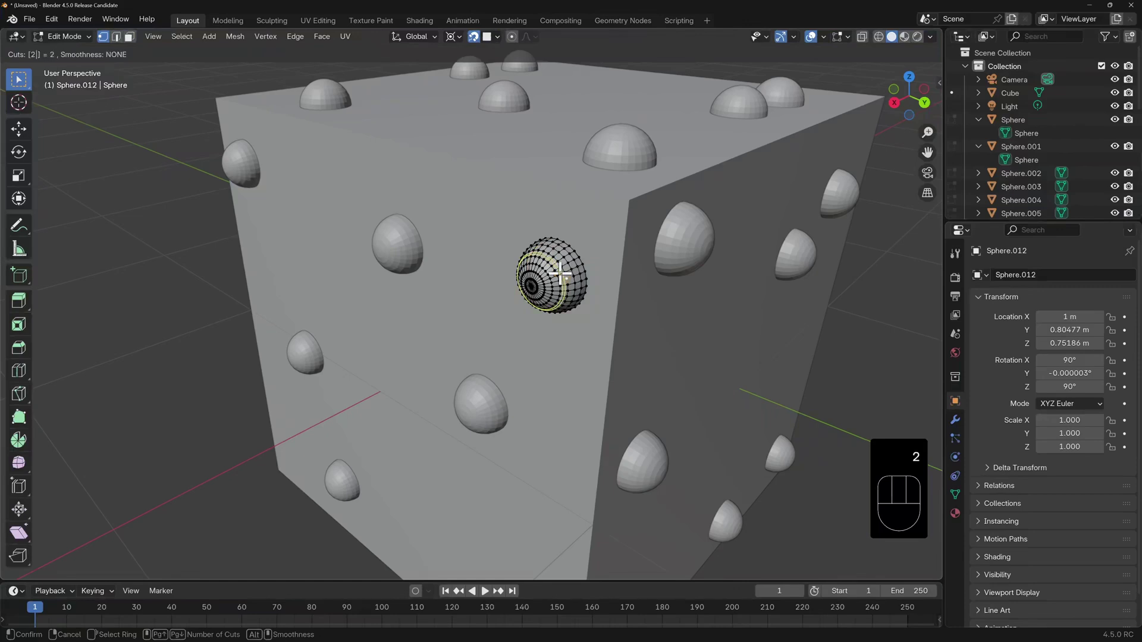
Inset the sphere bump's faces
scroll(726, 262, "up", 4)
key("i")
key("ctrl")
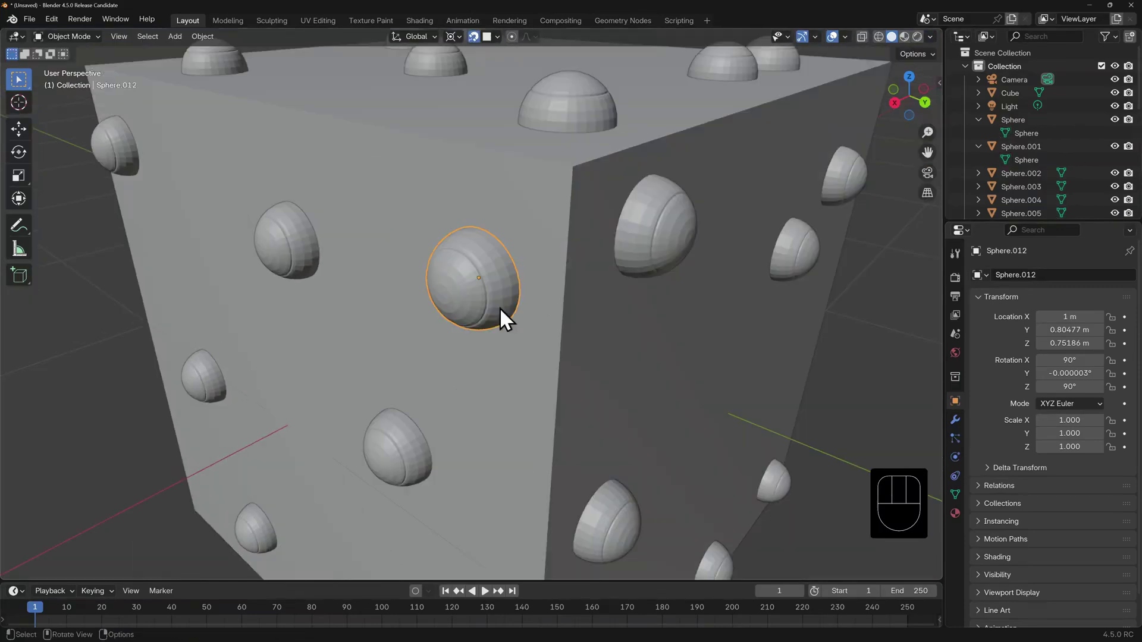
scroll(499, 308, "down", 4)
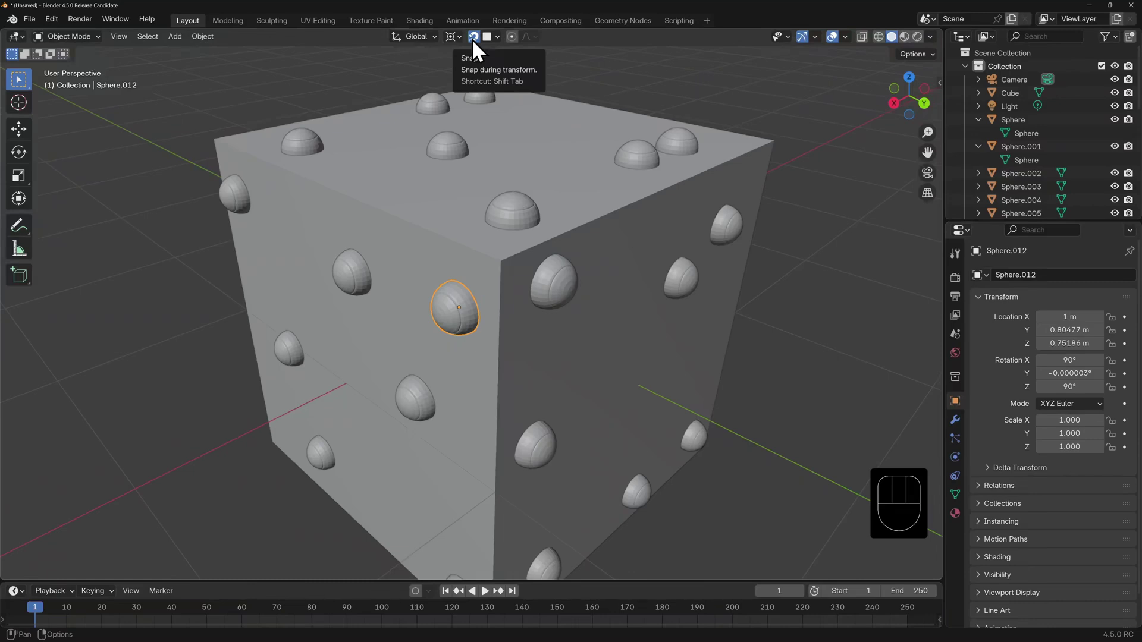
Turn off snapping and make a linked duplicate of a top-face sphere bump
left_click(474, 37)
left_click(523, 205)
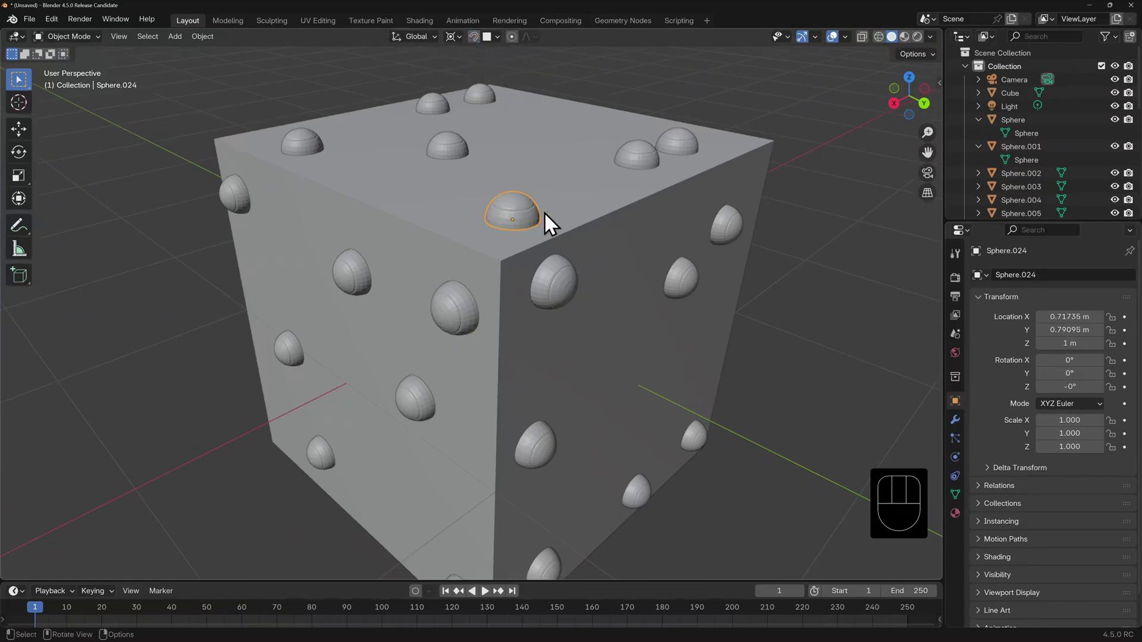
key("alt+d")
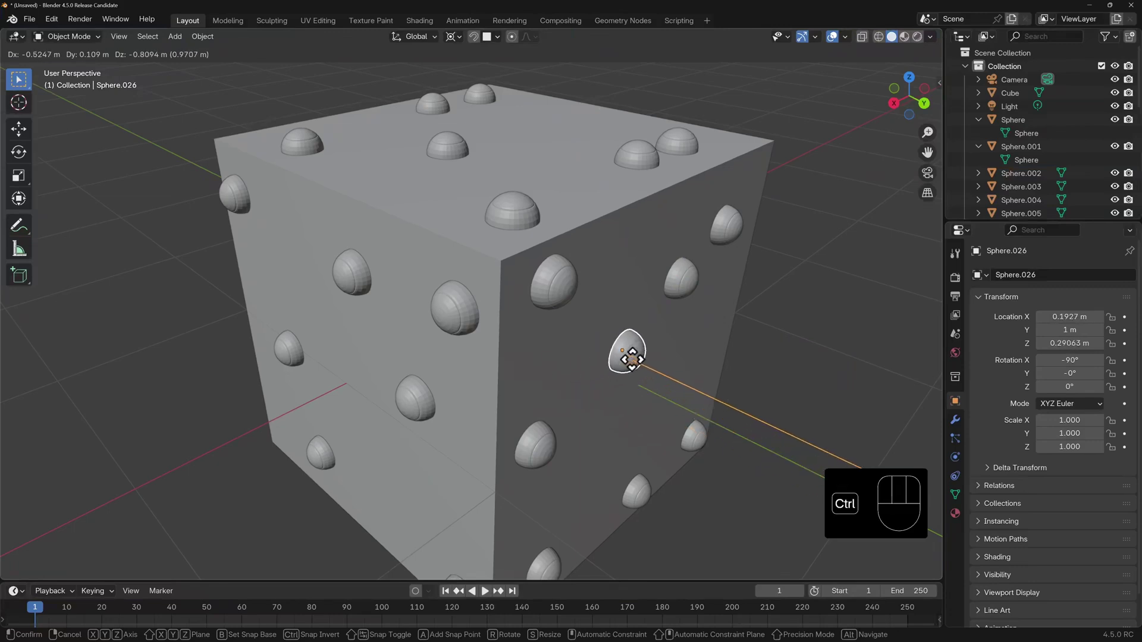
Place the duplicate bump on the right face, then enable proportional editing for objects
left_click(618, 356)
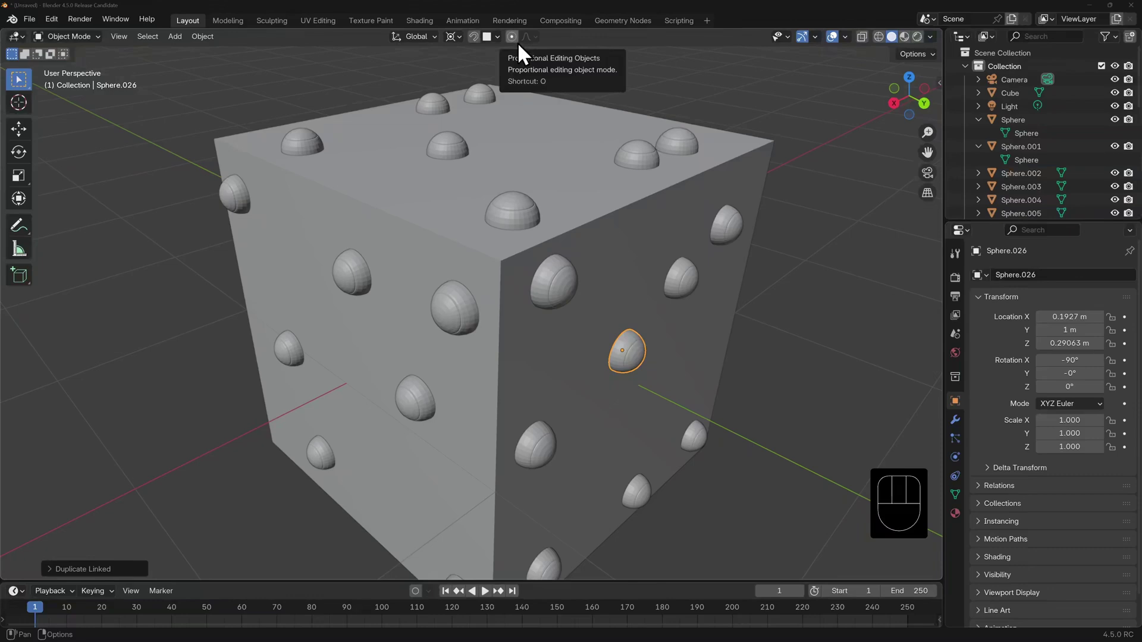
left_click(515, 41)
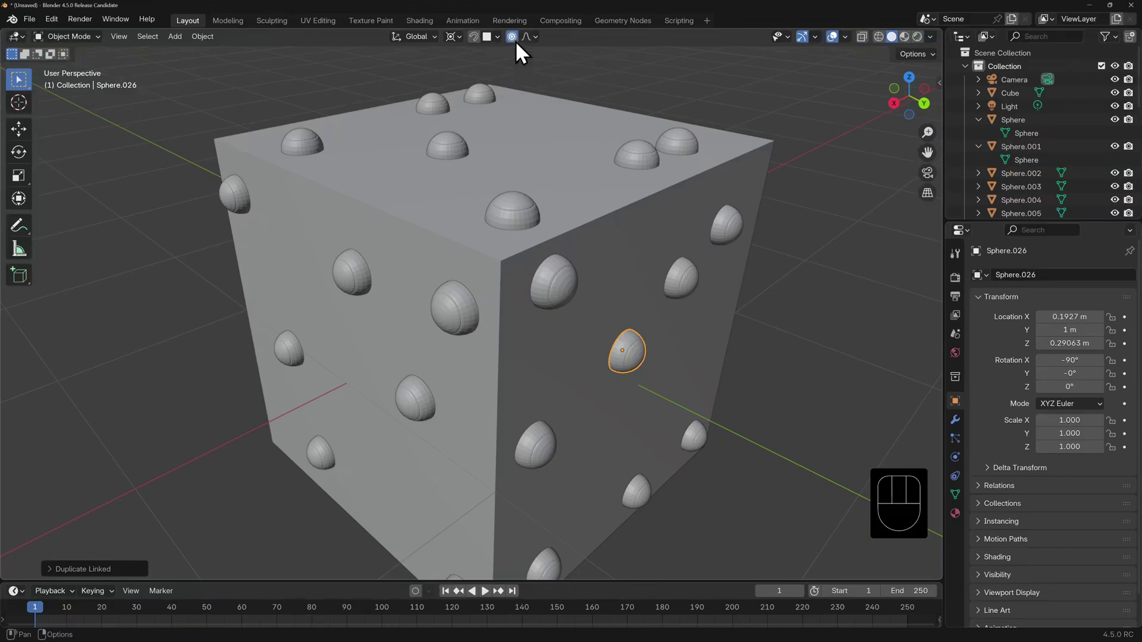
left_click(530, 40)
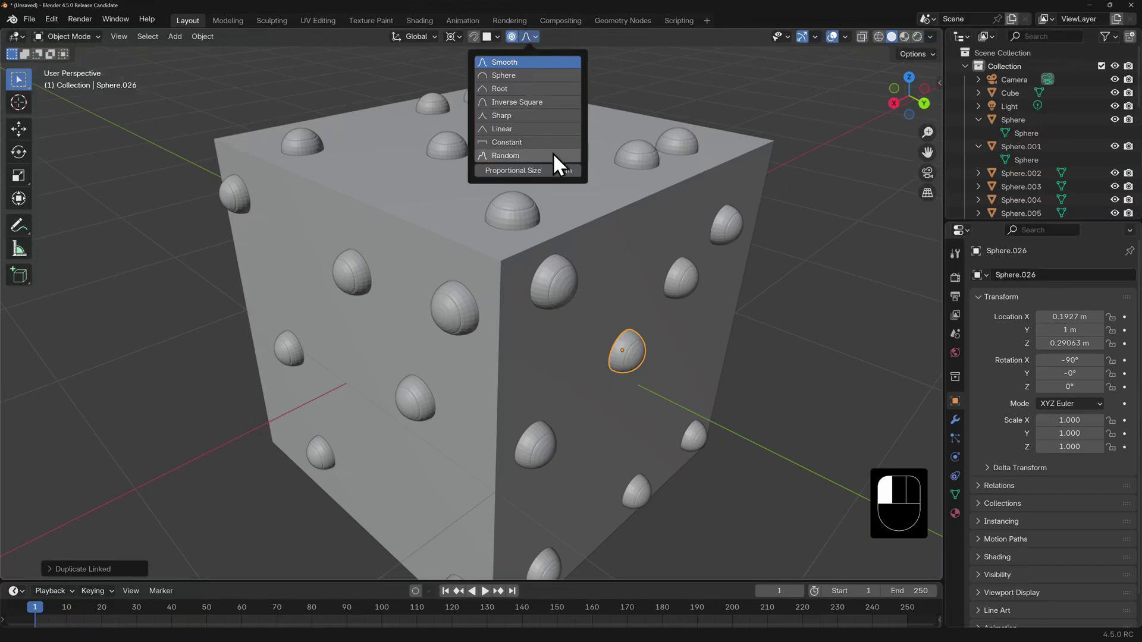
Delete every object and reset the 3D cursor to the world origin
key("a")
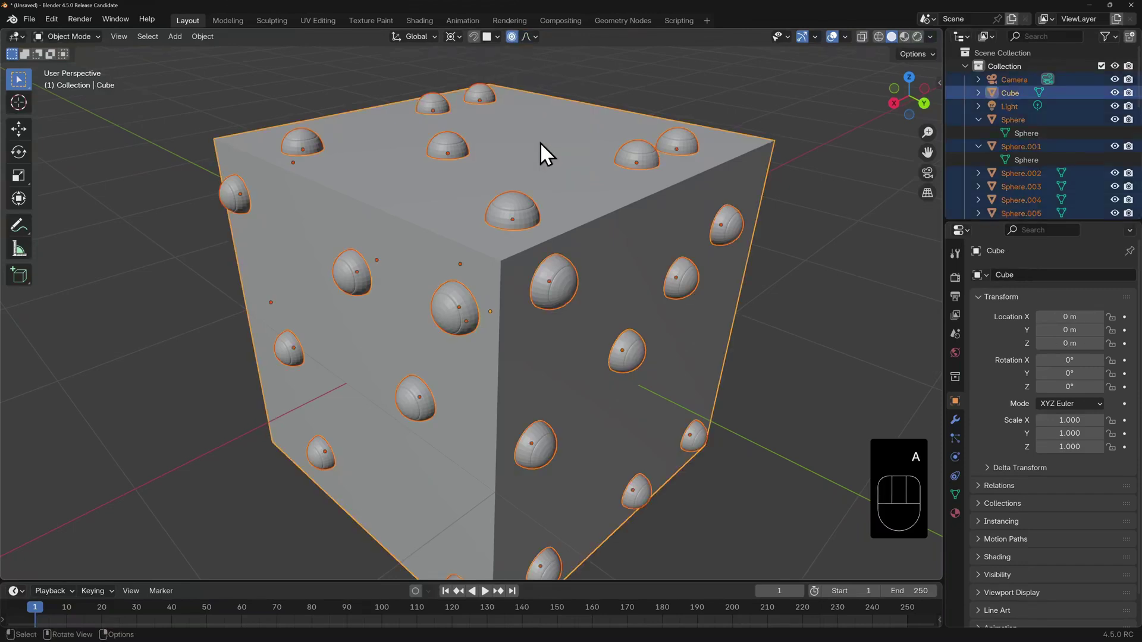
key("x")
left_click(540, 142)
key("shift+s")
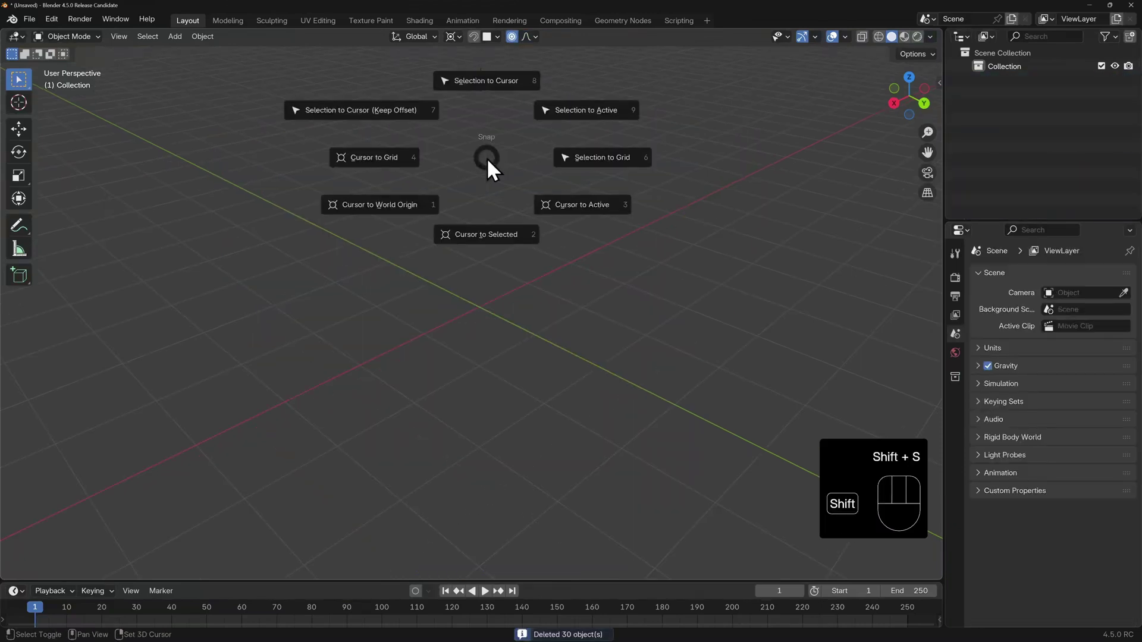
left_click(414, 217)
Change the pivot point, use increment snapping, disable proportional editing, and add a Grid mesh
left_click(456, 37)
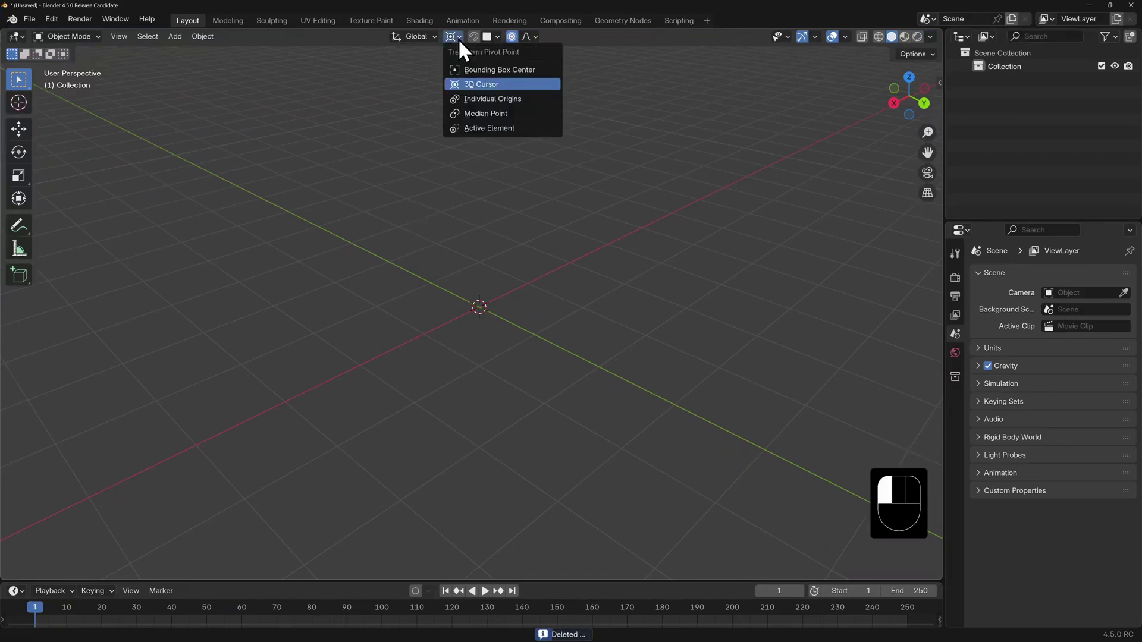
left_click(502, 114)
left_click(483, 38)
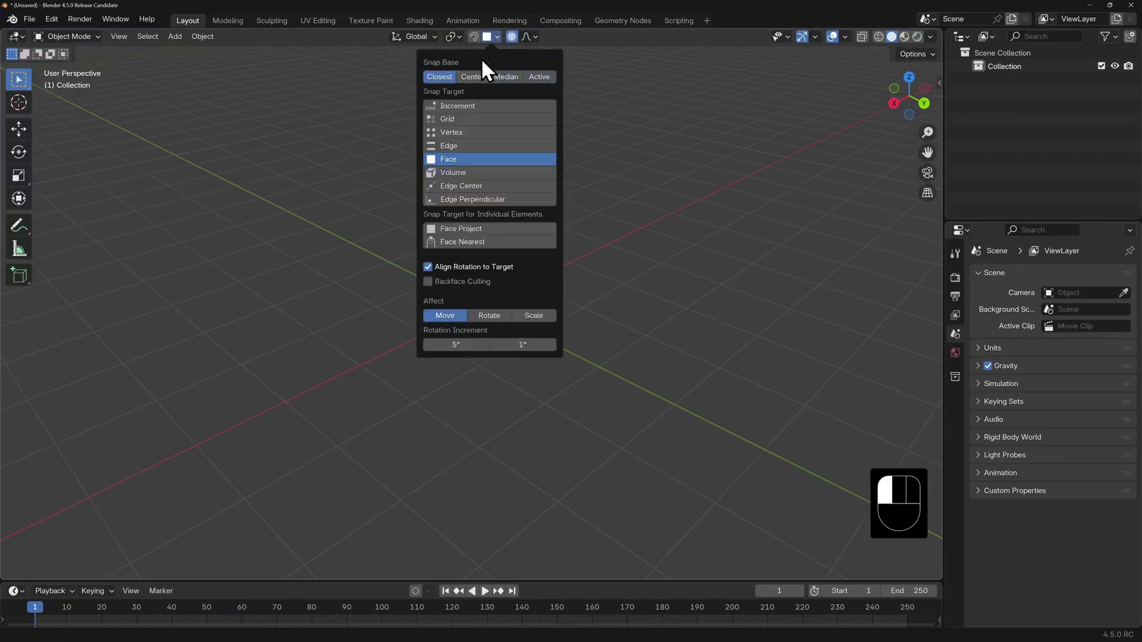
left_click(458, 106)
key("o")
key("shift+a")
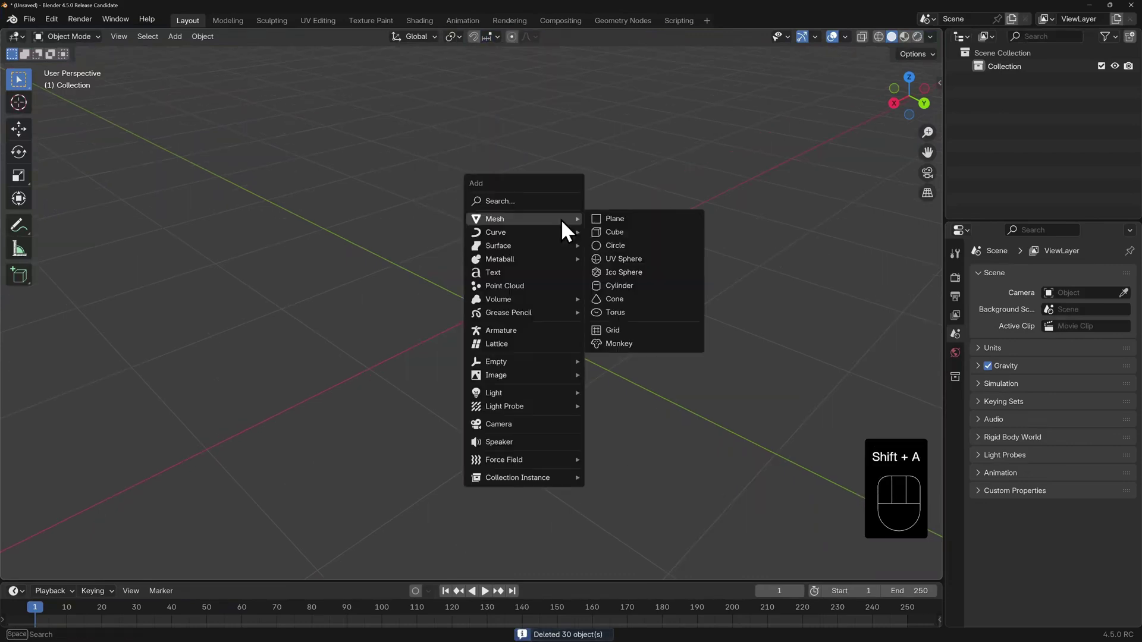
left_click(615, 328)
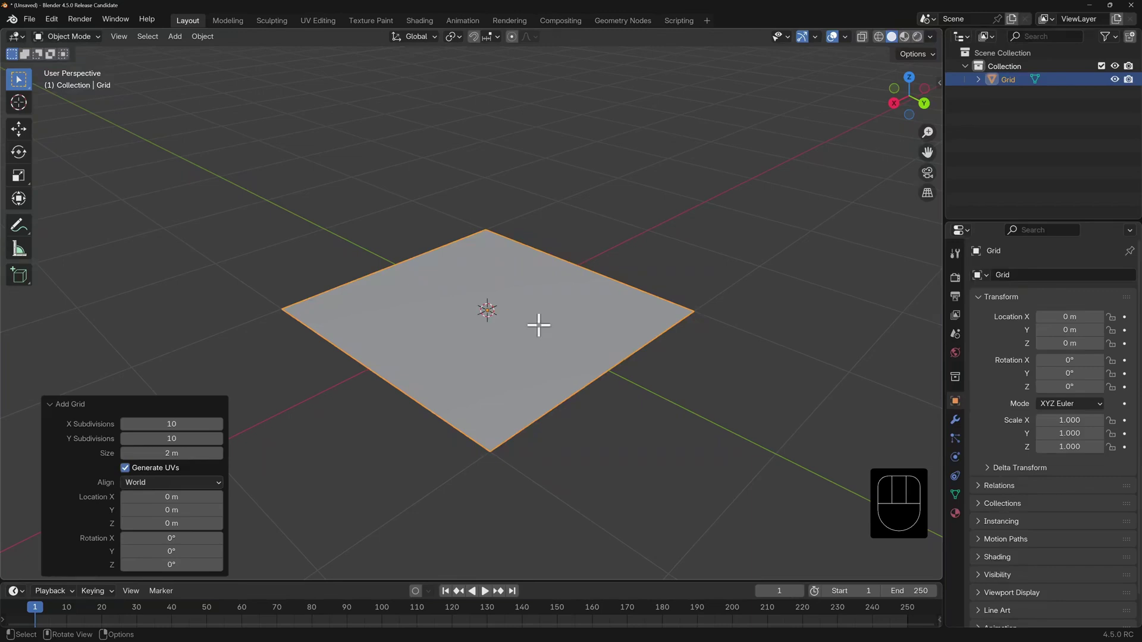
Enable proportional editing on the grid mesh, trial-pull its centre vertex while resizing influence, then cancel
key("Tab")
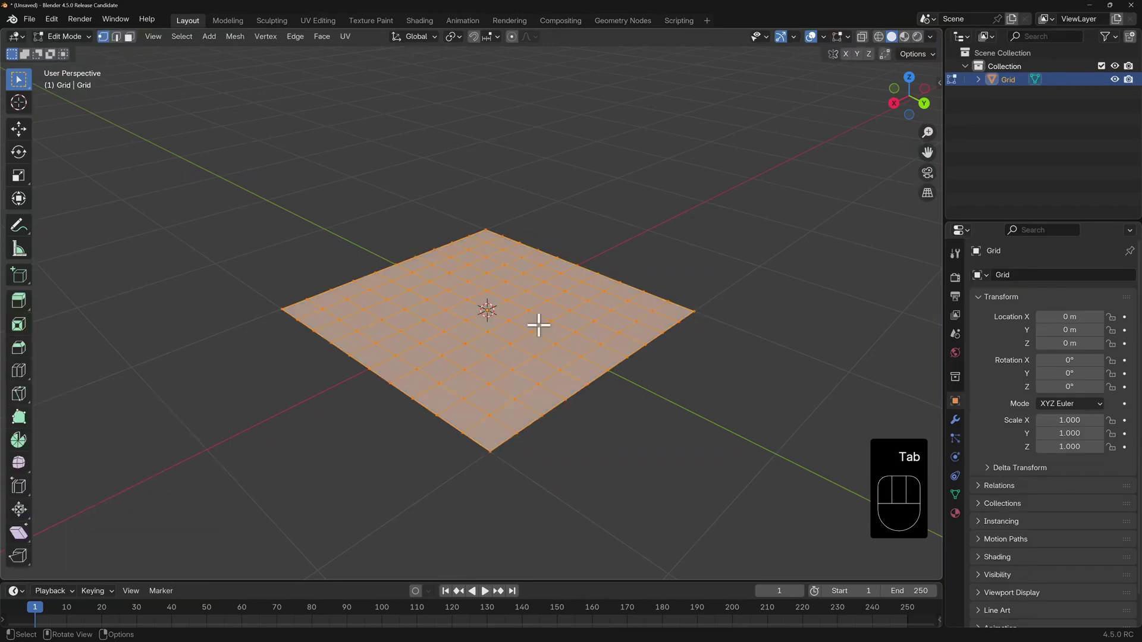
left_click(516, 37)
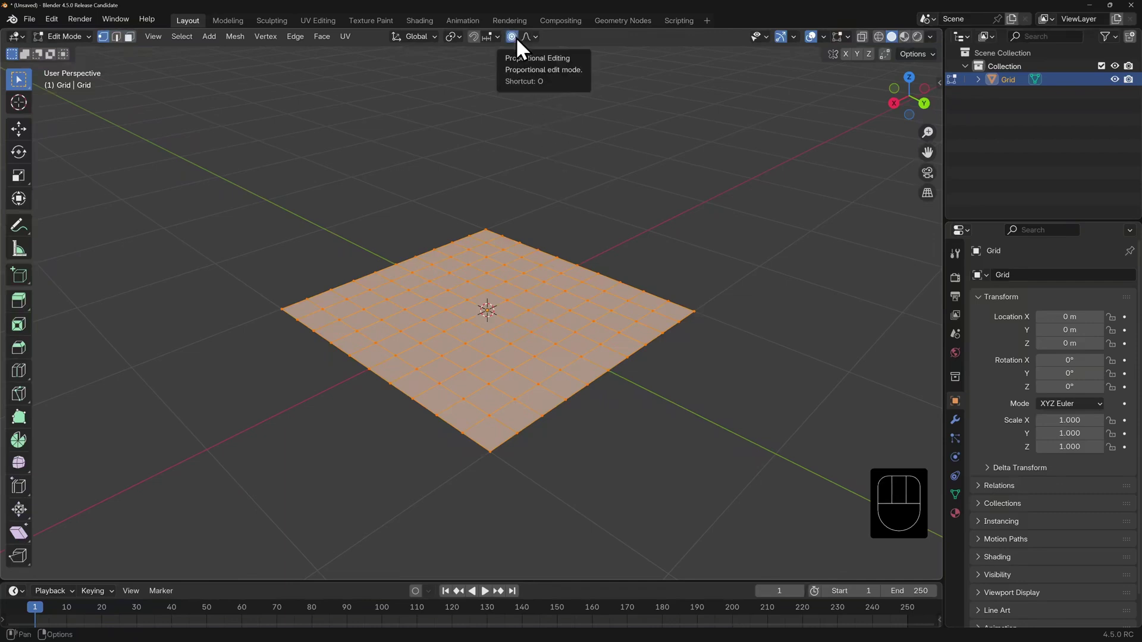
key("alt+a")
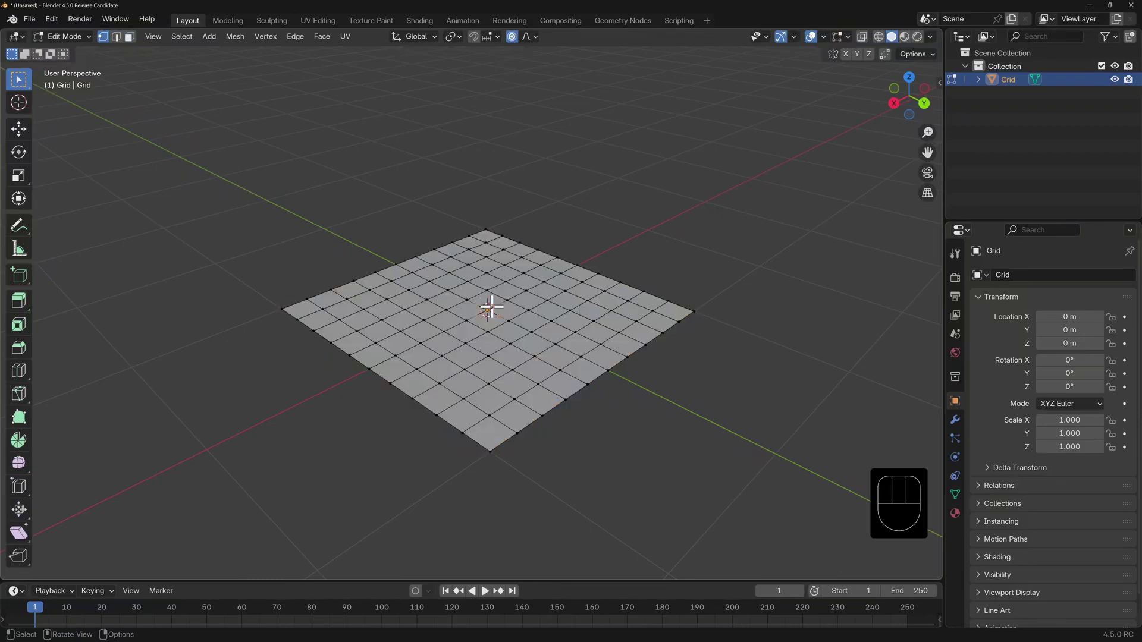
key("g")
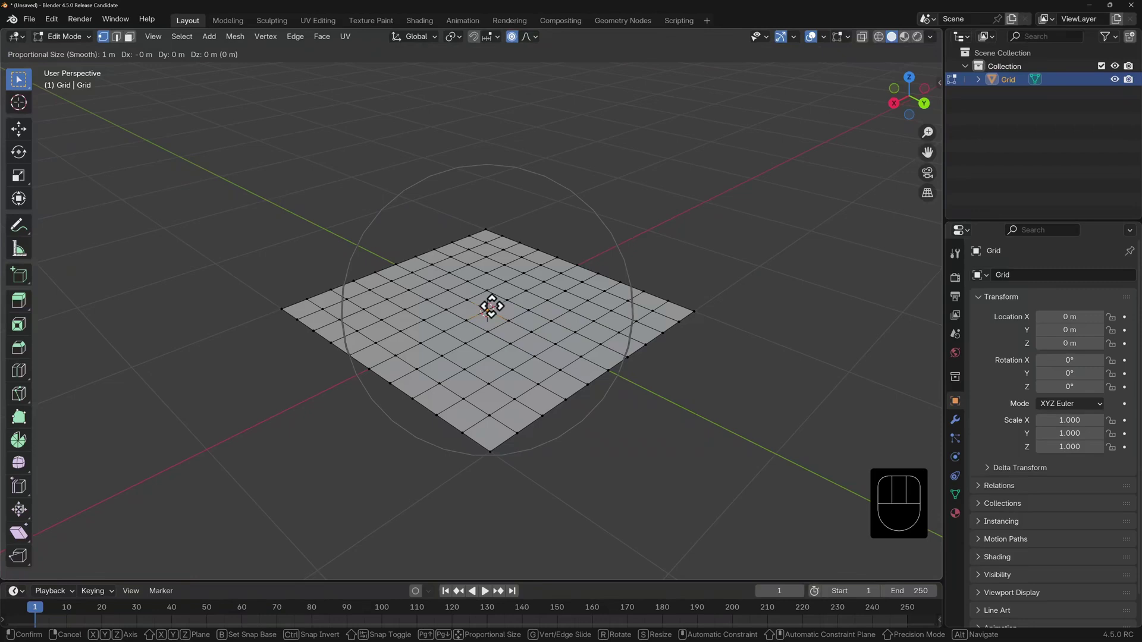
scroll(490, 306, "up", 5)
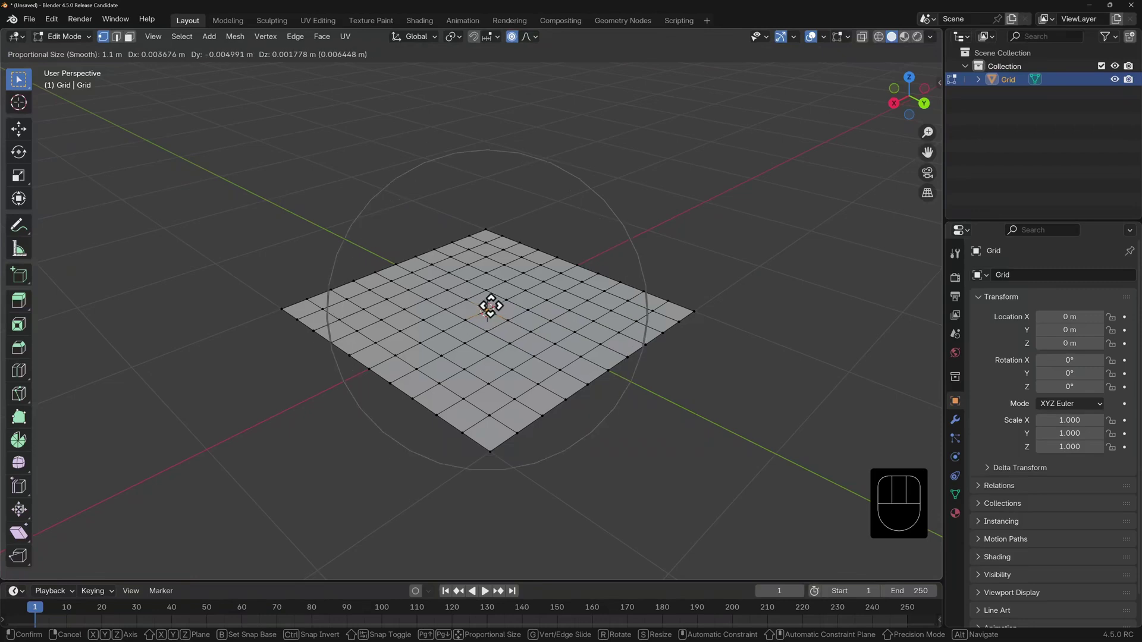
scroll(489, 306, "down", 5)
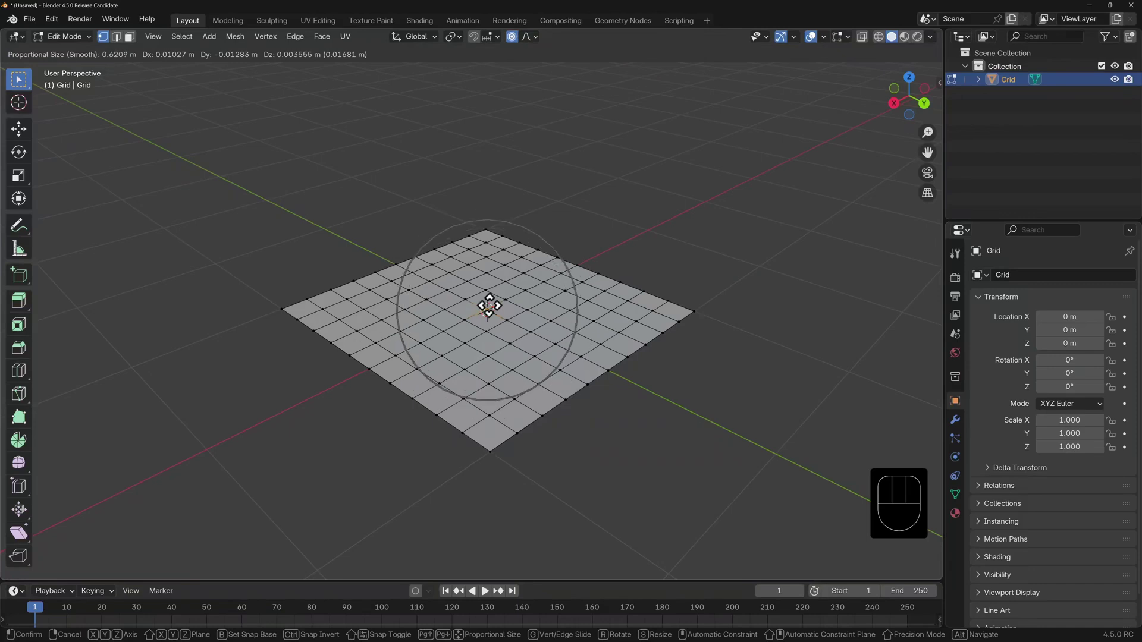
scroll(489, 304, "up", 4)
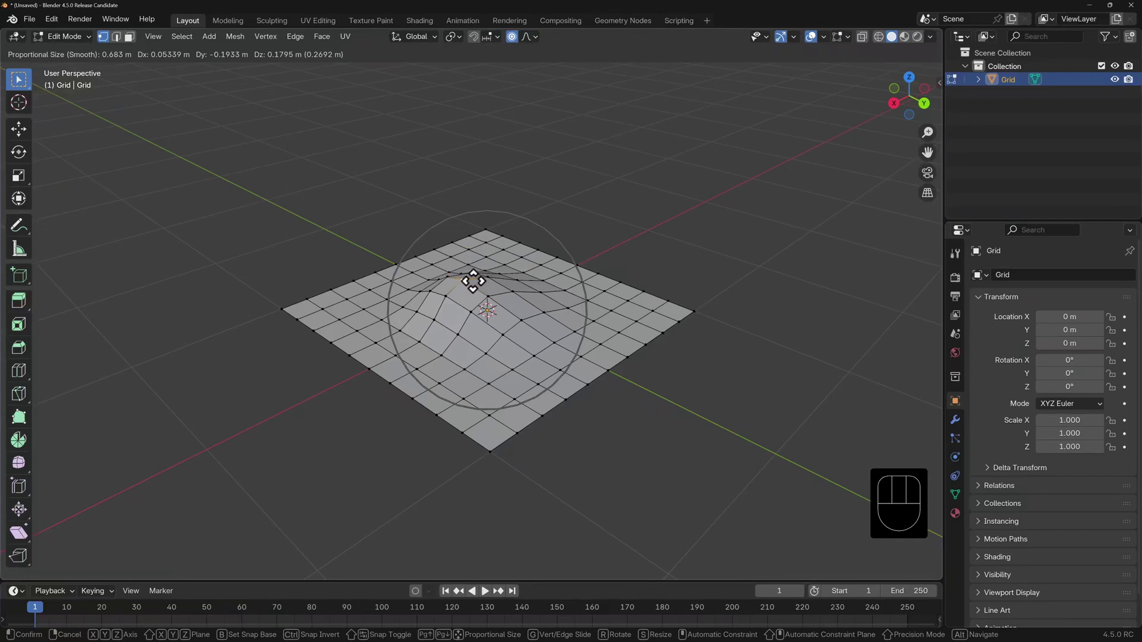
key("Escape")
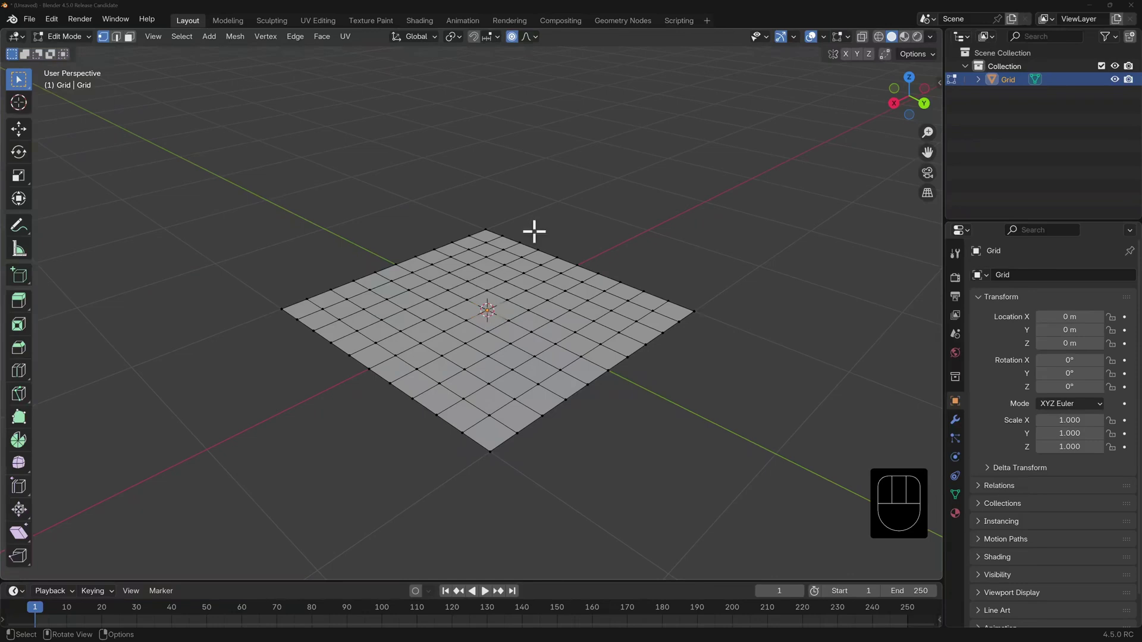
Show the proportional editing falloff types, currently Smooth
left_click(535, 36)
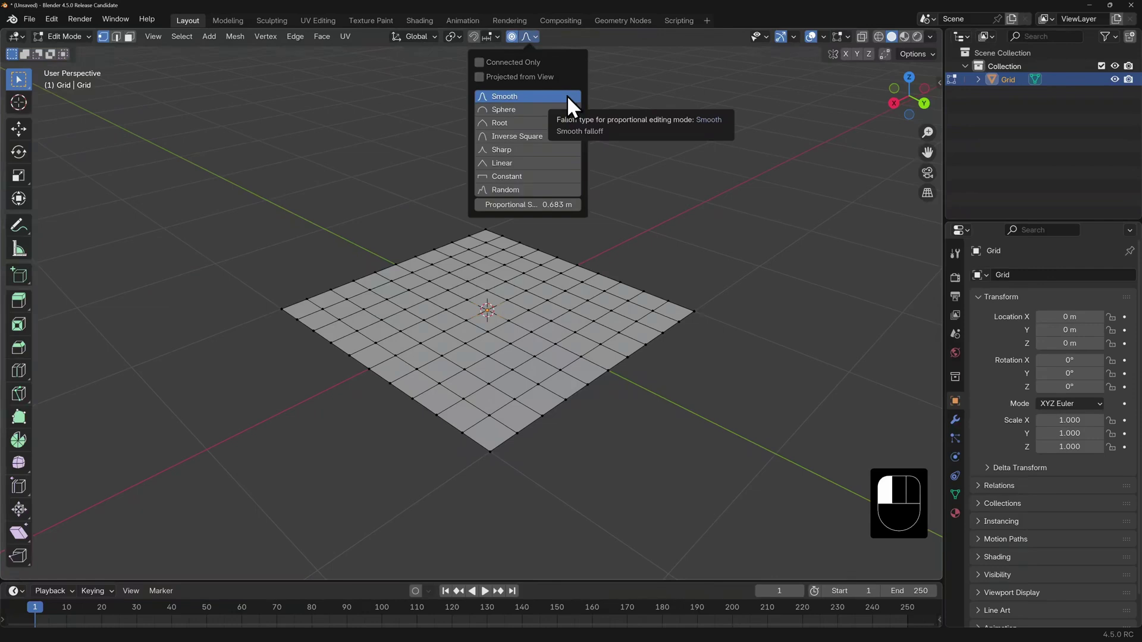
Switch the proportional falloff to Random and try moving the vertex while resizing the influence
left_click(526, 190)
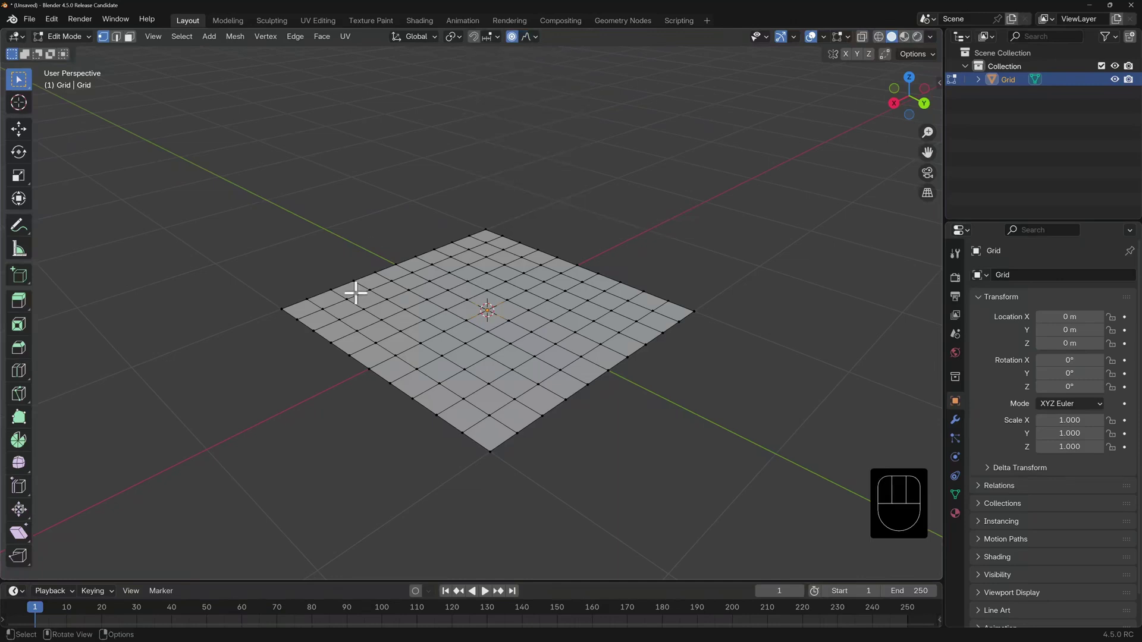
key("g")
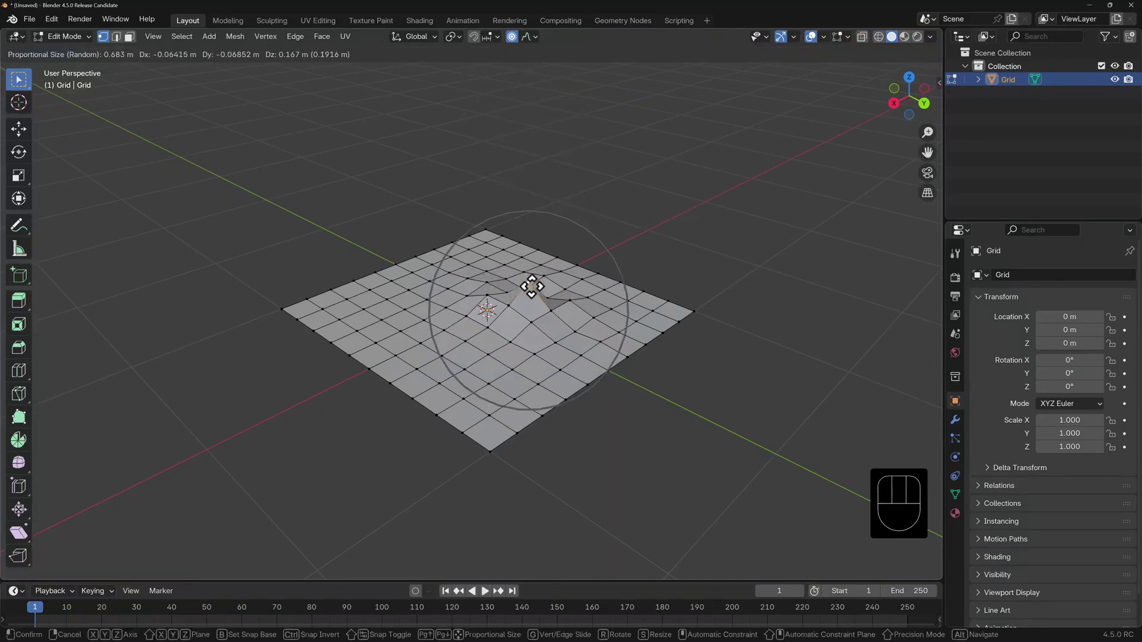
scroll(523, 256, "down", 6)
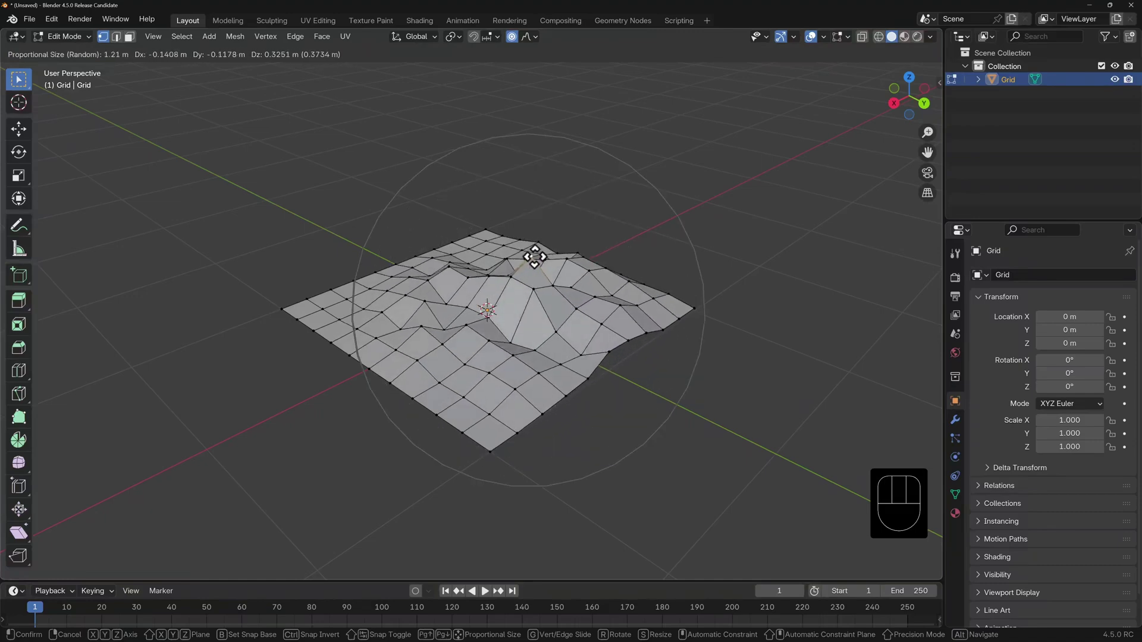
scroll(526, 257, "up", 3)
scroll(523, 263, "down", 4)
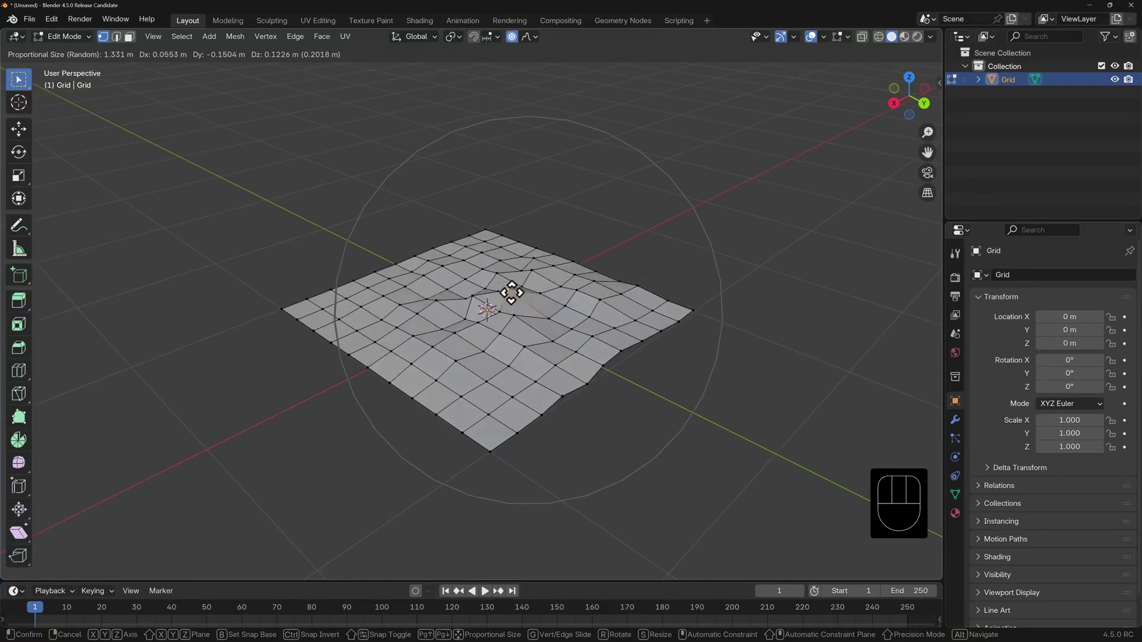
Select all grid vertices and subdivide the grid into more faces
right_click(541, 313)
key("a")
right_click(542, 315)
left_click(541, 315)
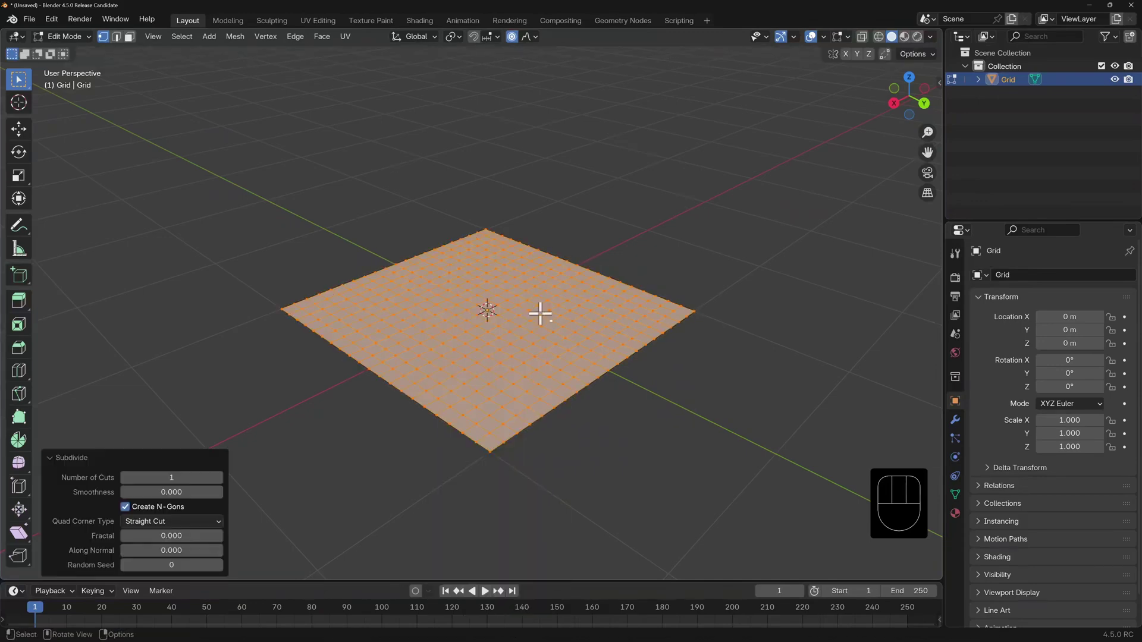
Raise jagged Random-falloff terrain spikes along Z from centre, left and front vertices
left_click(571, 306)
key("g")
key("z")
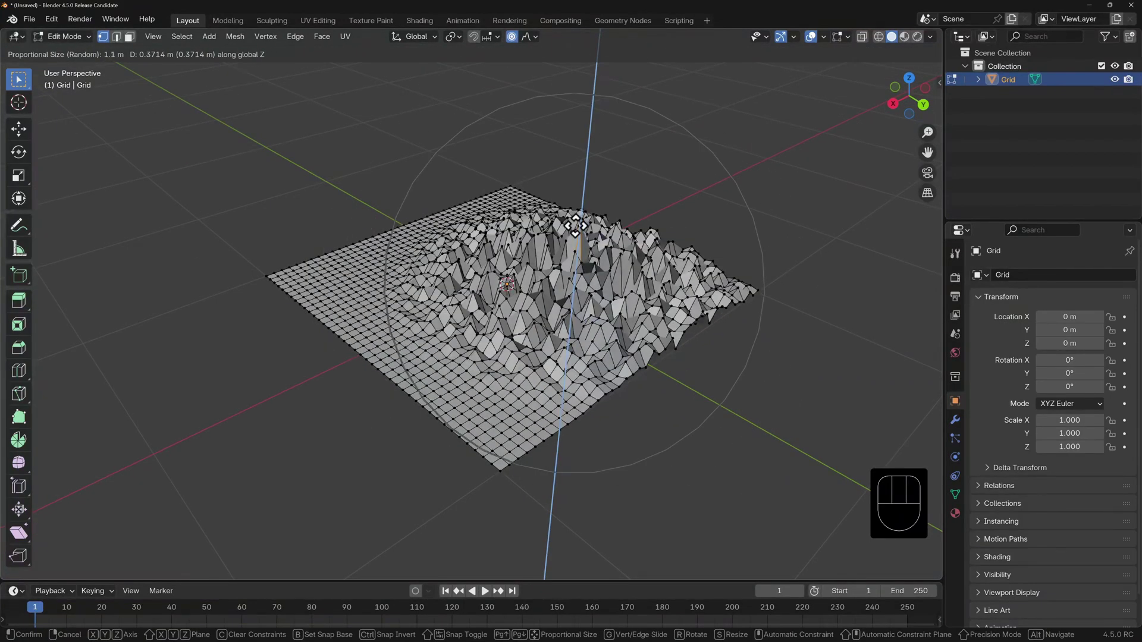
left_click(576, 238)
left_click(384, 284)
key("g")
key("z")
scroll(383, 283, "up", 2)
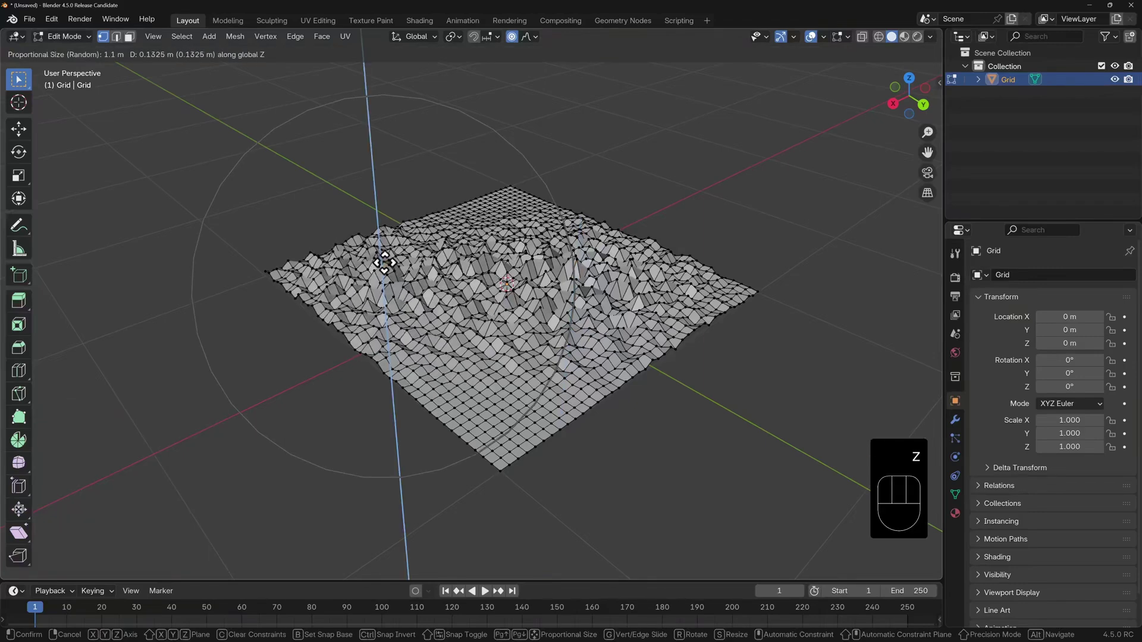
left_click(392, 256)
left_click(511, 400)
key("g")
key("z")
left_click(512, 402)
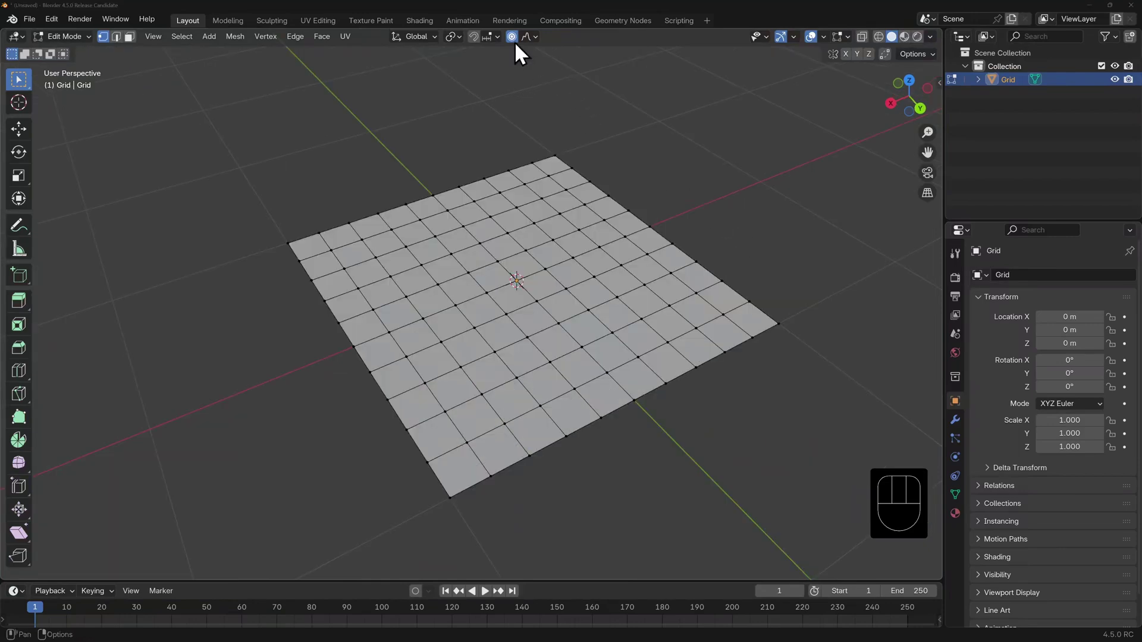
Turn proportional editing off, then duplicate the whole grid 2.4 m along X beside the original
left_click(511, 36)
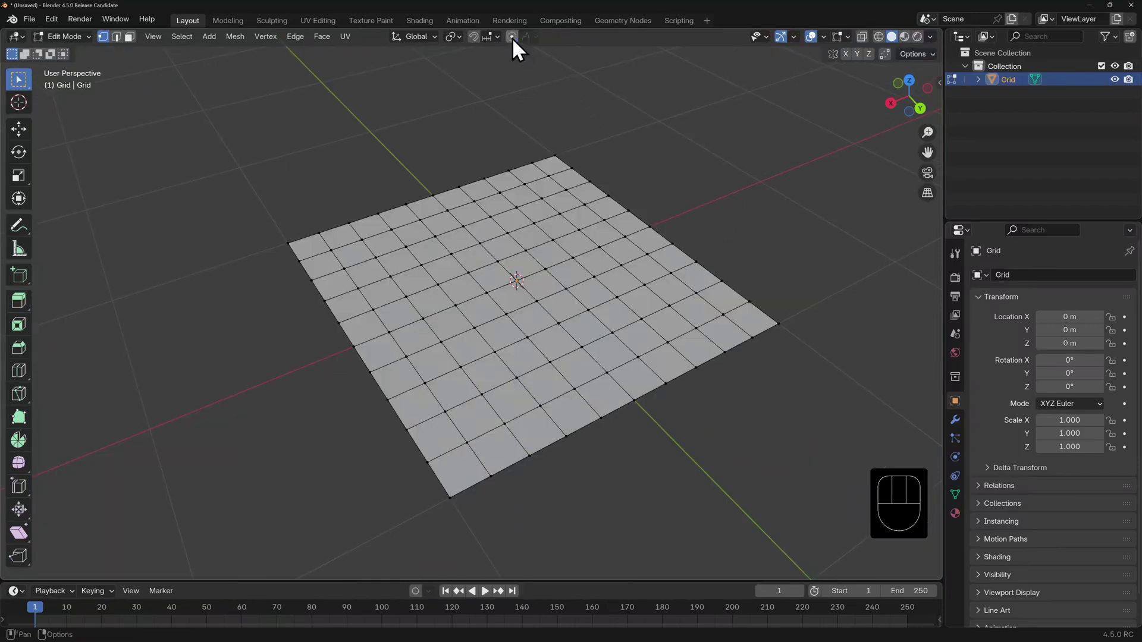
scroll(543, 332, "down", 3)
key("a")
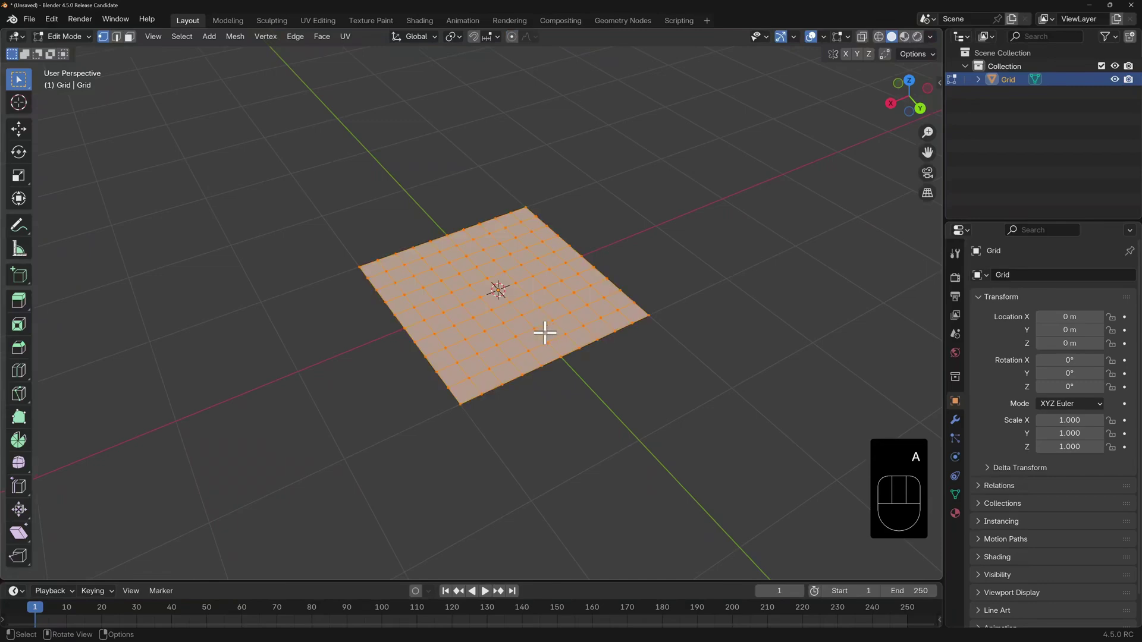
key("shift+d")
key("g")
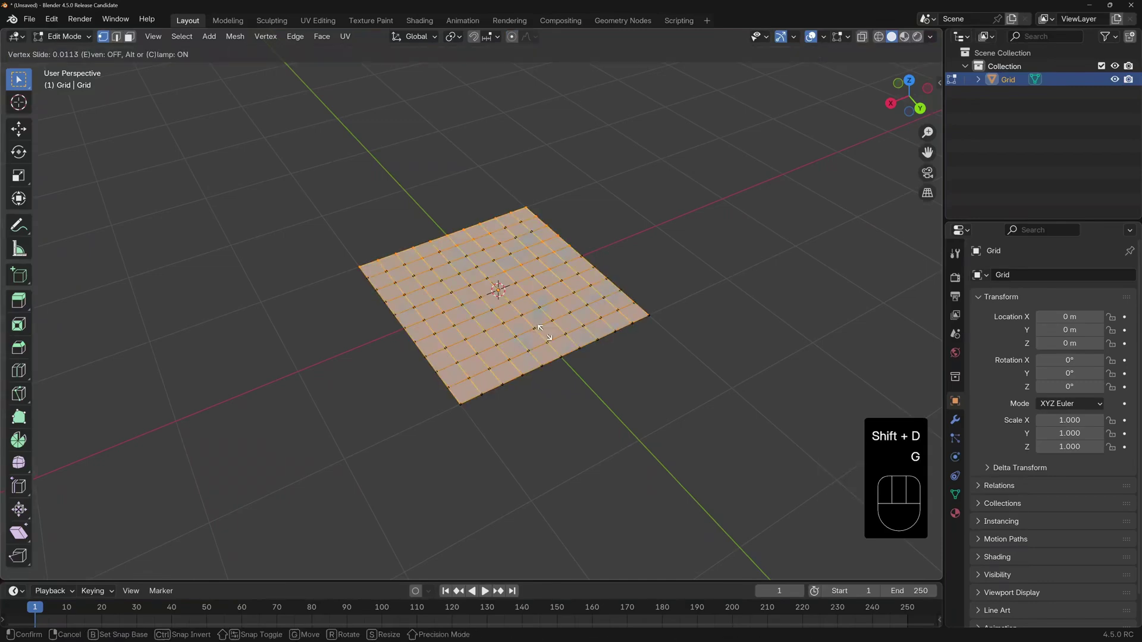
left_click(311, 374)
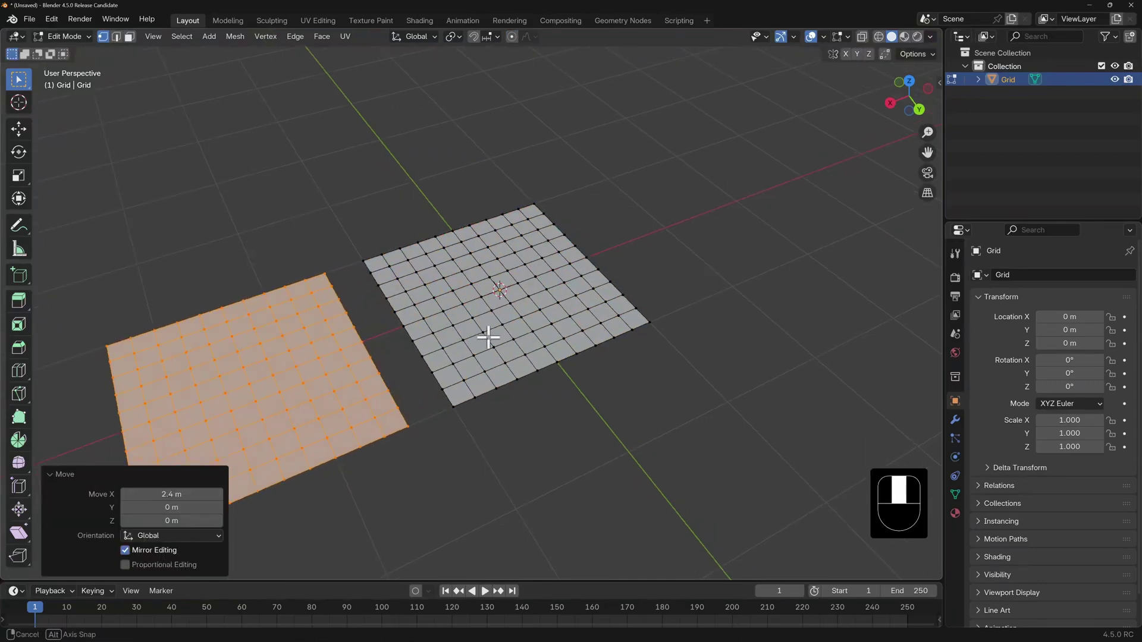
Orbit to view both grids, re-enable proportional editing with Smooth falloff, and deselect
middle_click_drag(488, 337, 445, 297)
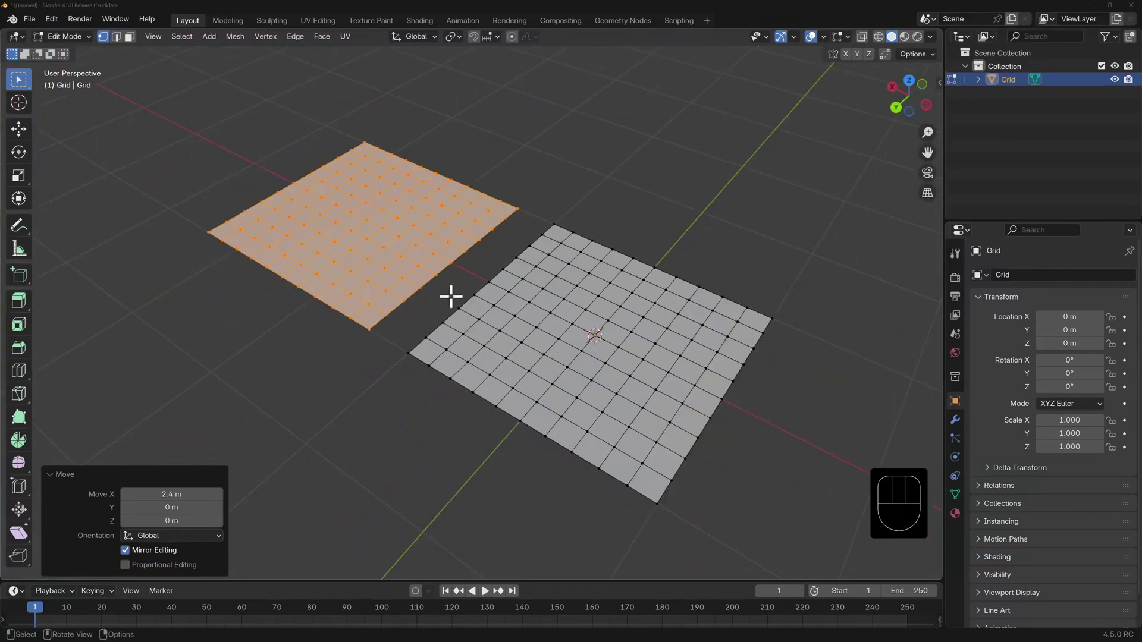
left_click(512, 36)
left_click(528, 37)
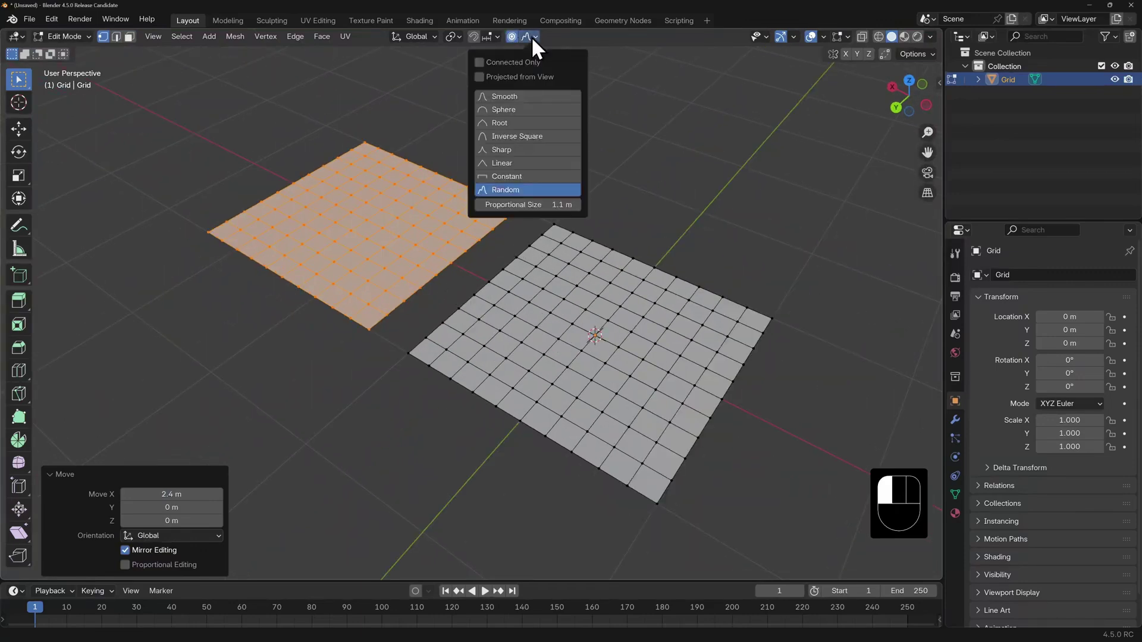
left_click(551, 96)
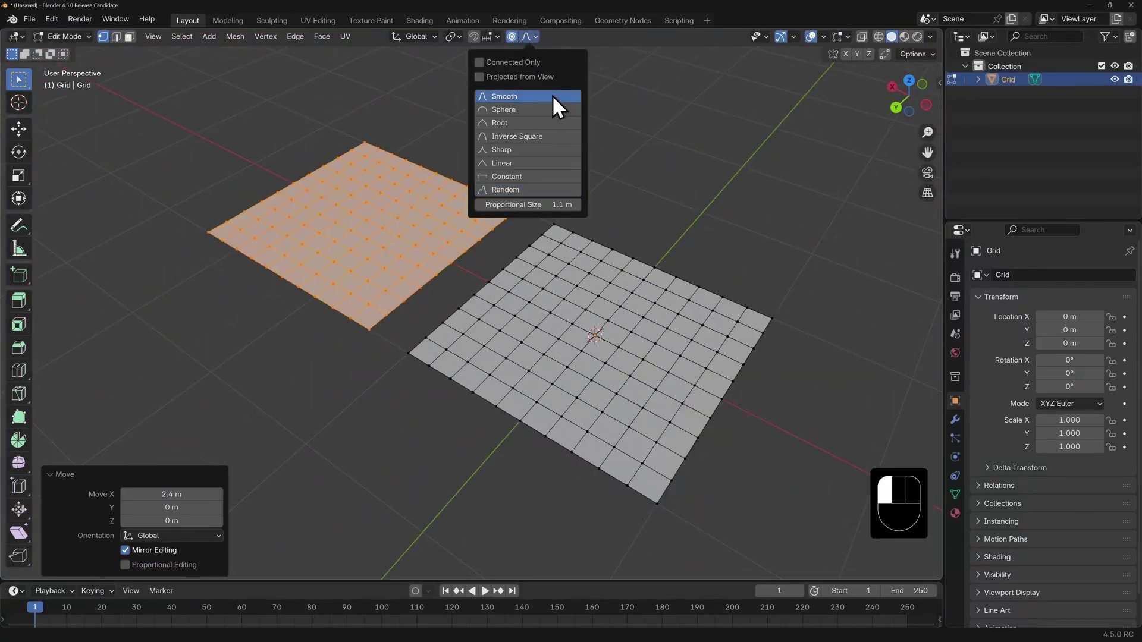
left_click(494, 283)
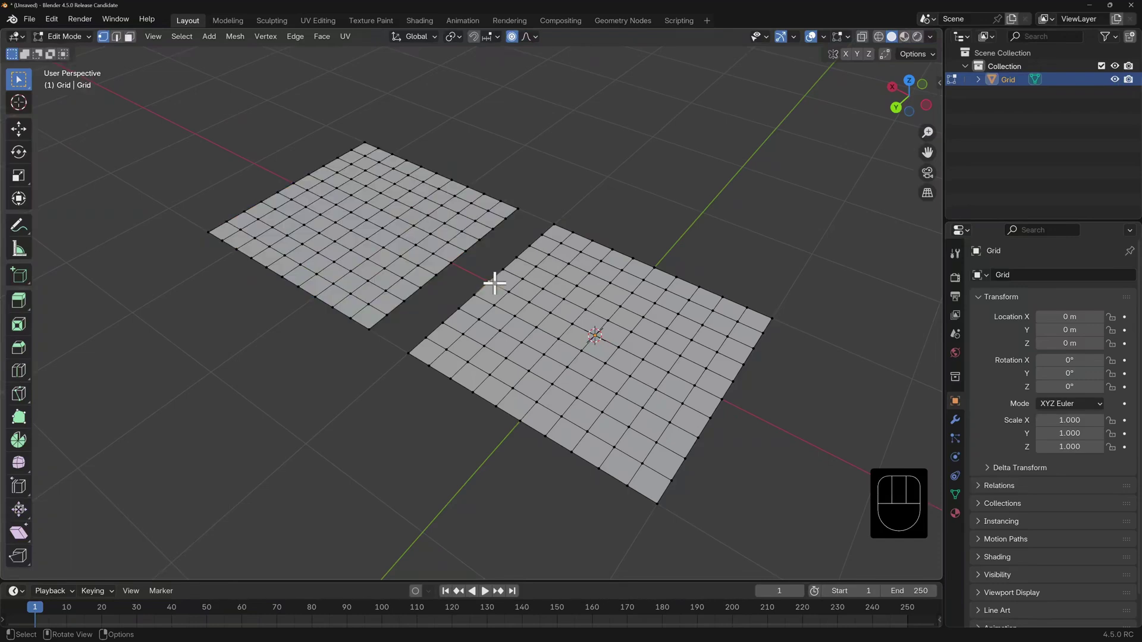
key("g")
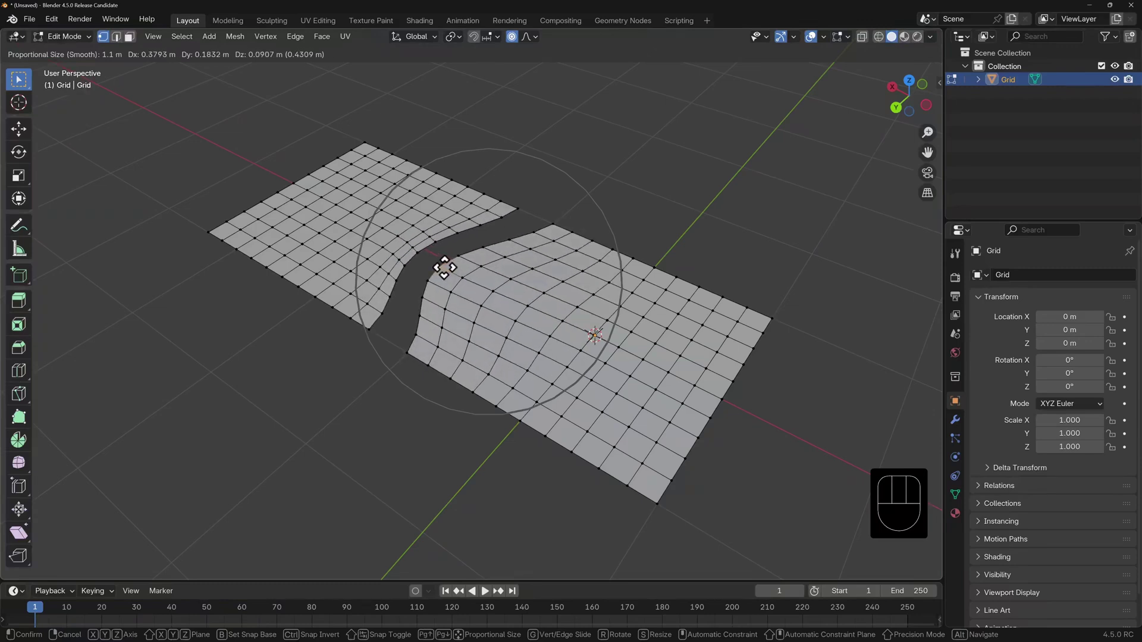
key("Escape")
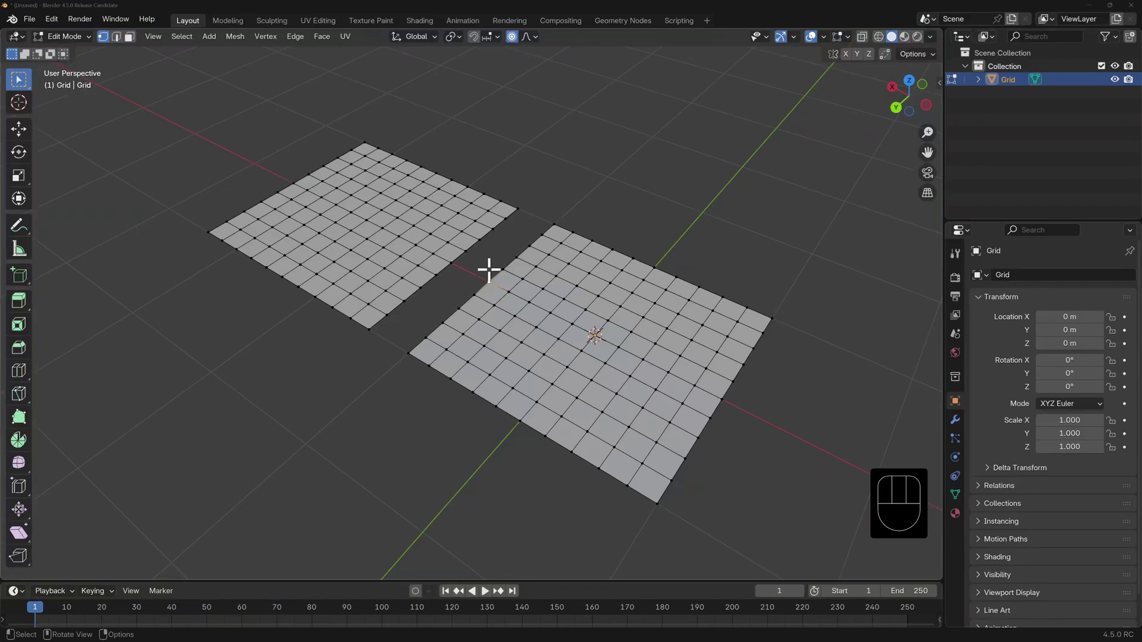
left_click(535, 36)
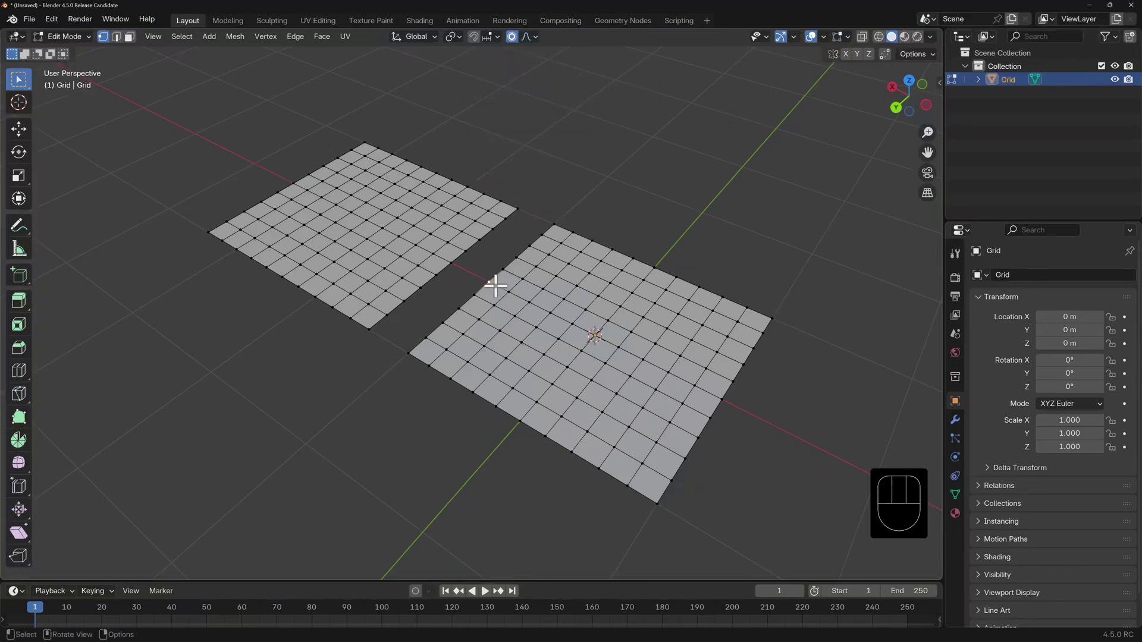
key("g")
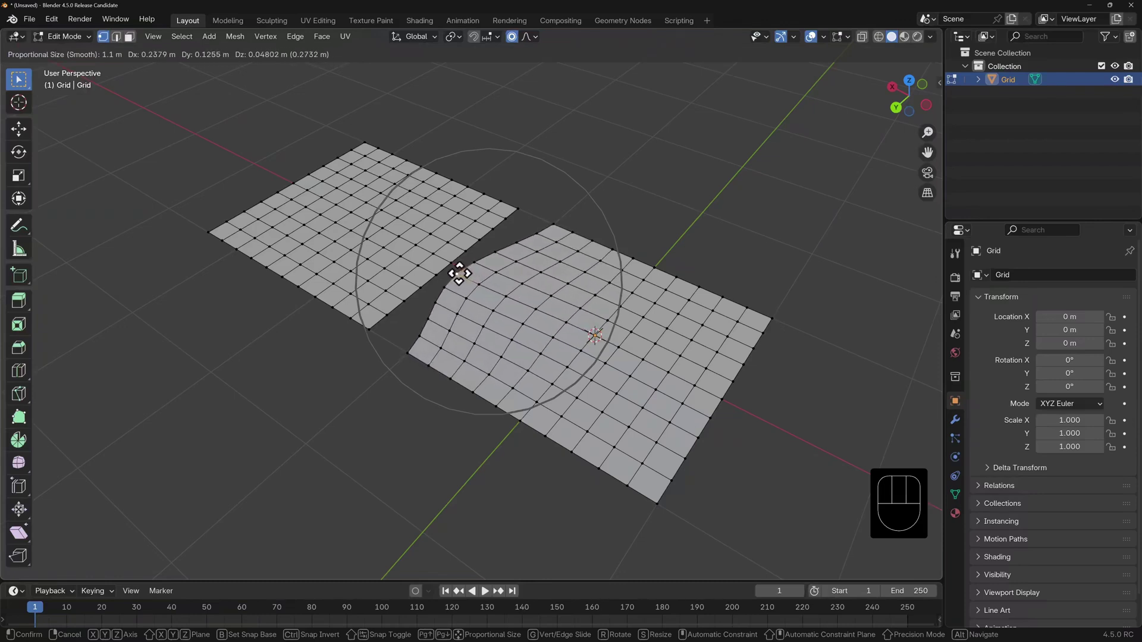
right_click(459, 274)
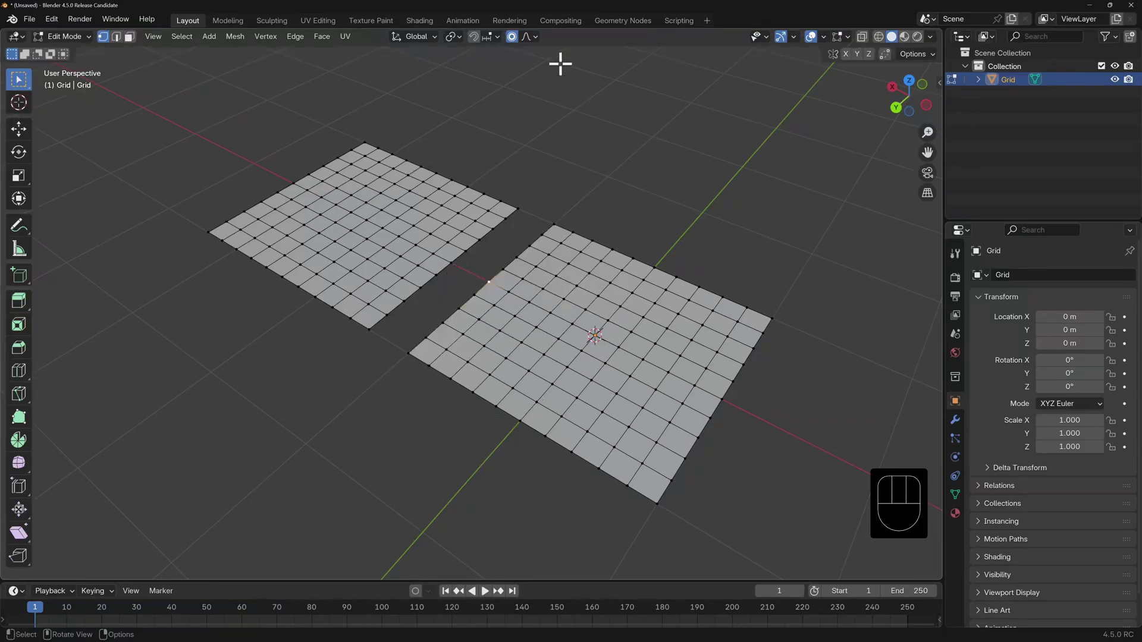
Enable Connected Only falloff, then test a cancelled proportional scale and a Z rotation on the vertex
left_click(535, 37)
left_click(482, 62)
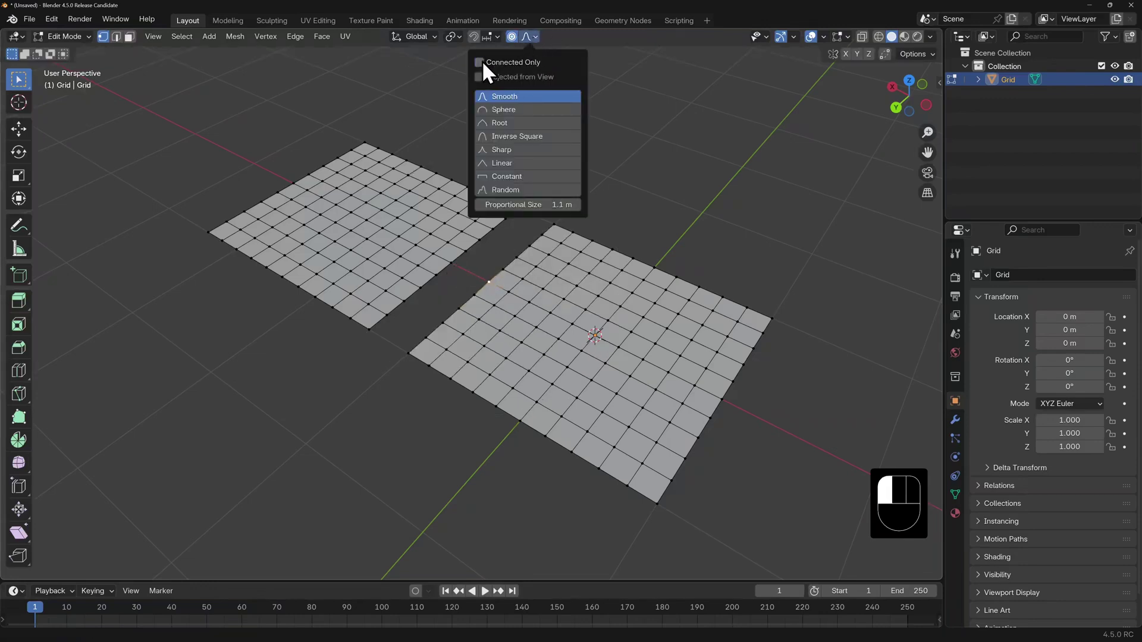
key("s")
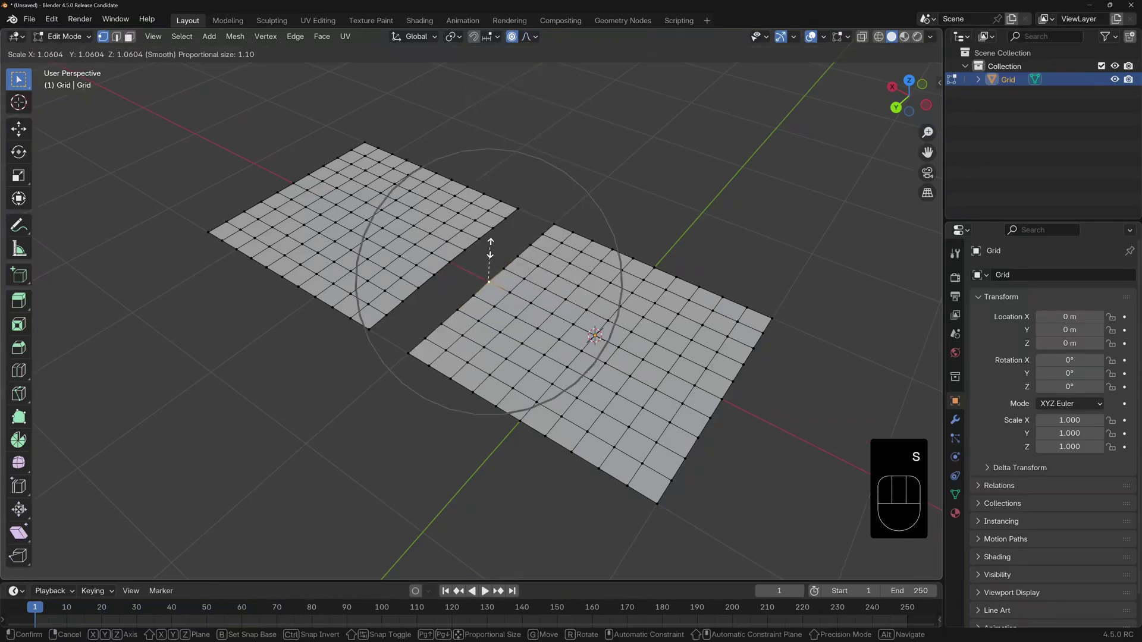
right_click(511, 262)
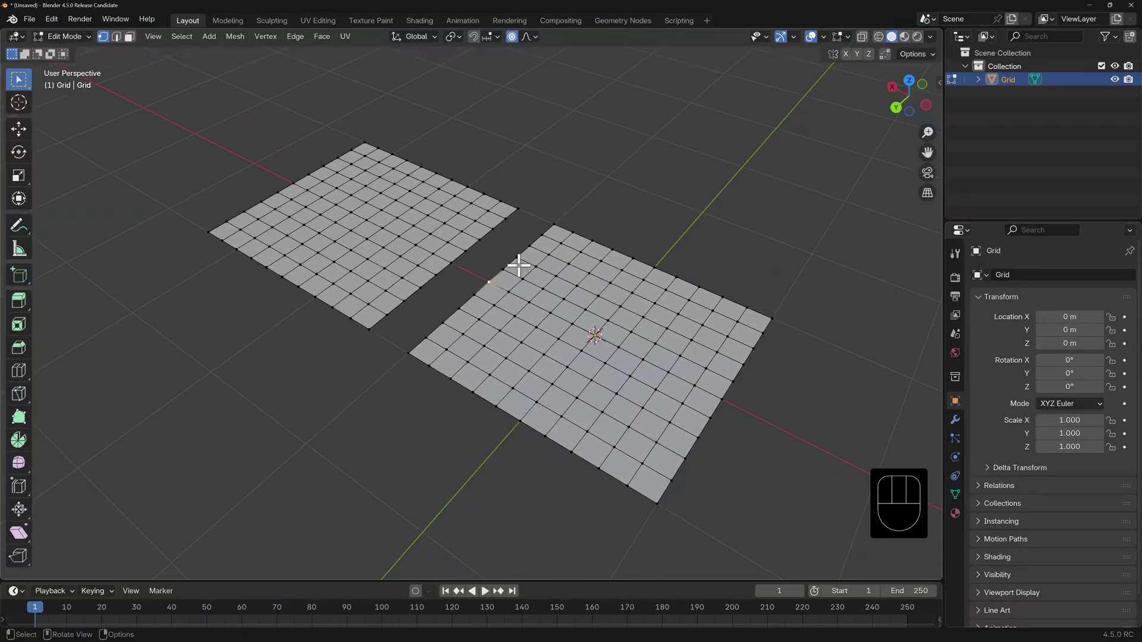
key("r")
key("z")
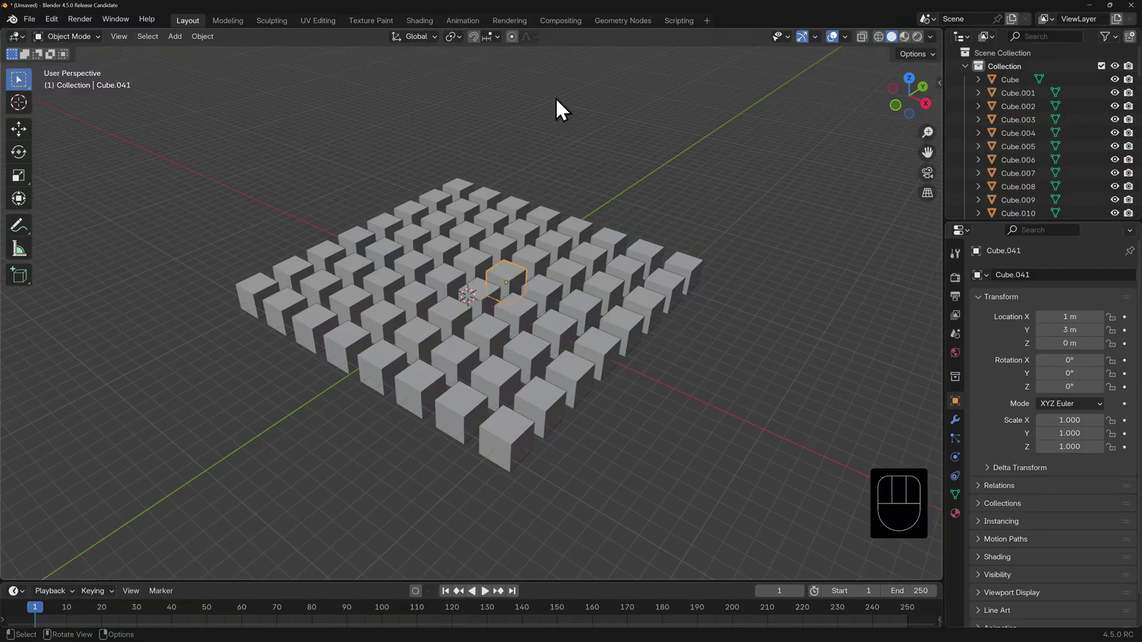
Enable object proportional editing with Inverse Square falloff and start moving Cube.041 with neighbours
left_click(512, 36)
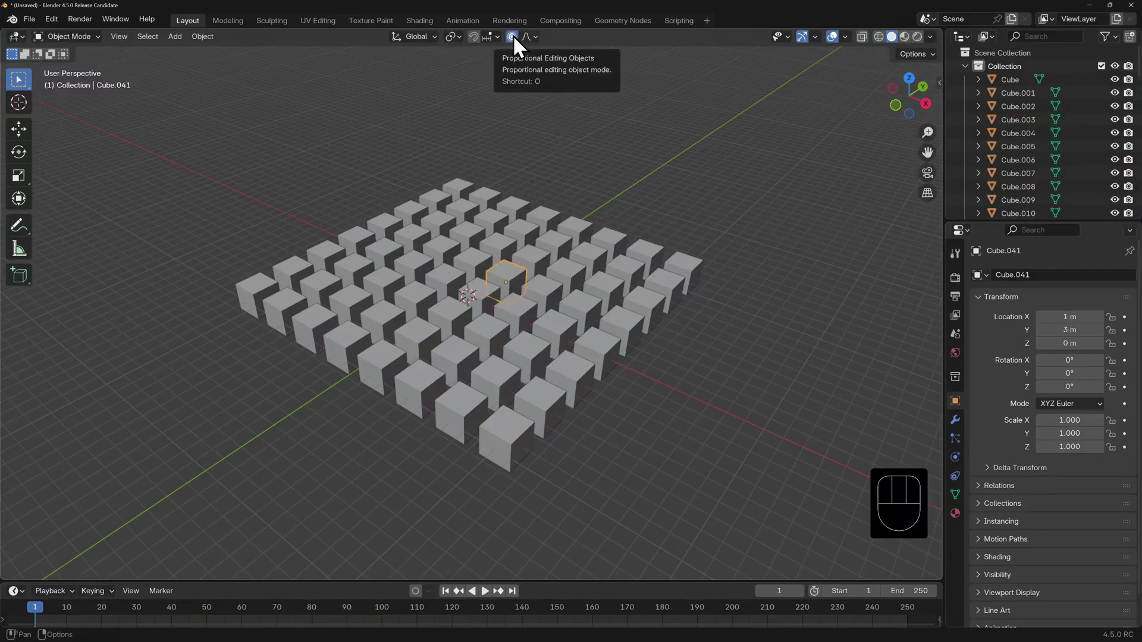
left_click(529, 36)
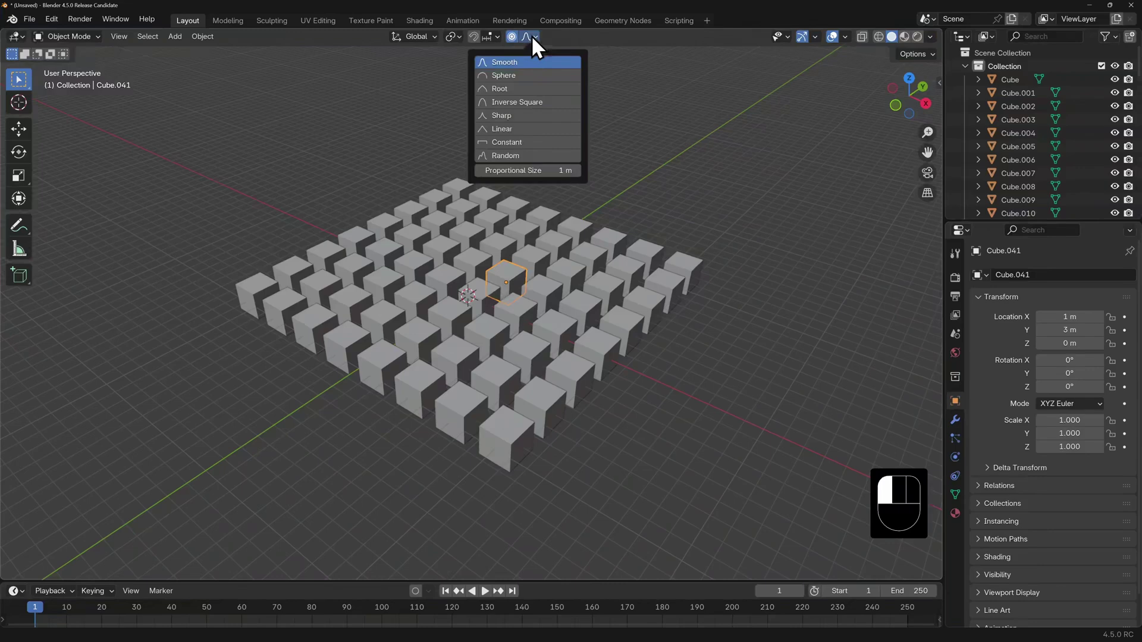
left_click(553, 102)
key("g")
scroll(533, 283, "down", 20)
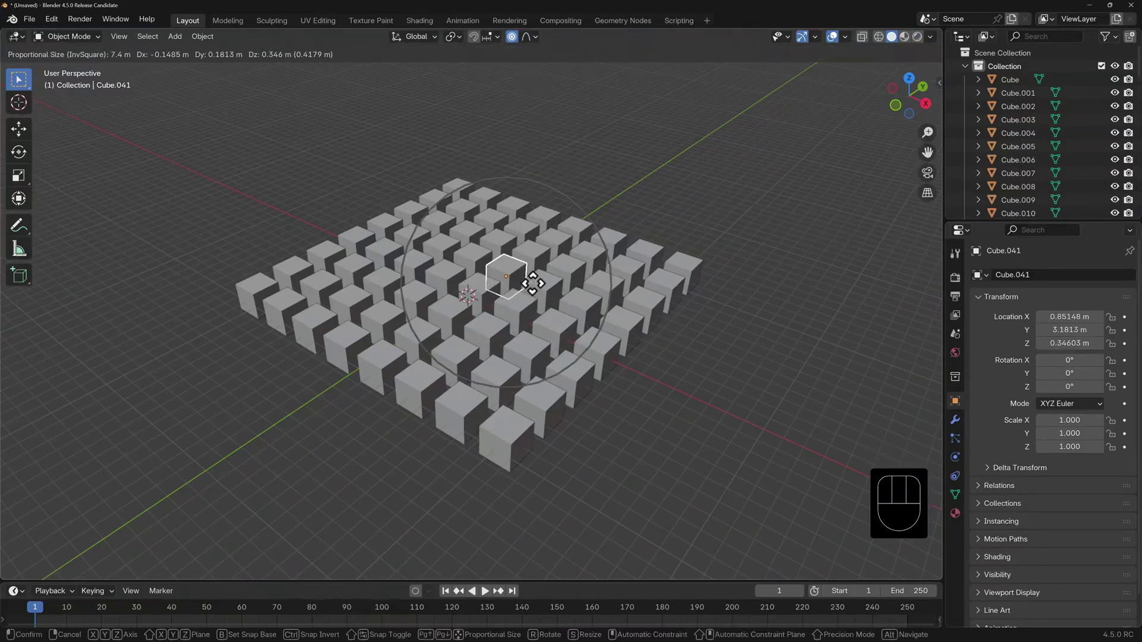
Rotate and scale Cube.041 on Y then X, enlarging proportional size to tilt surrounding cubes
key("r")
key("y")
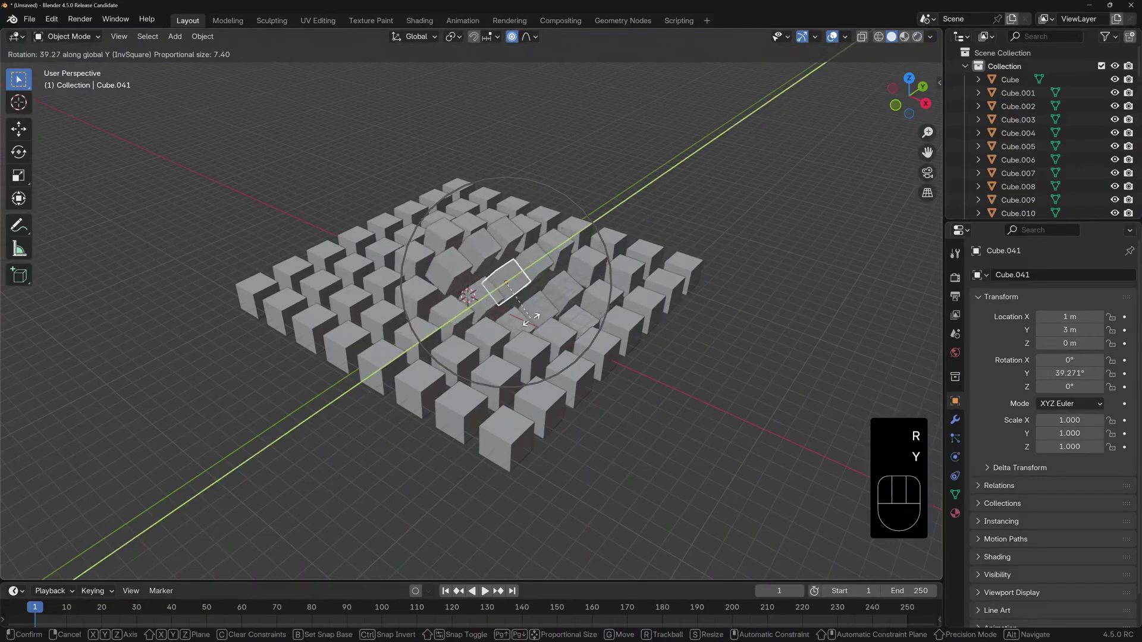
key("s")
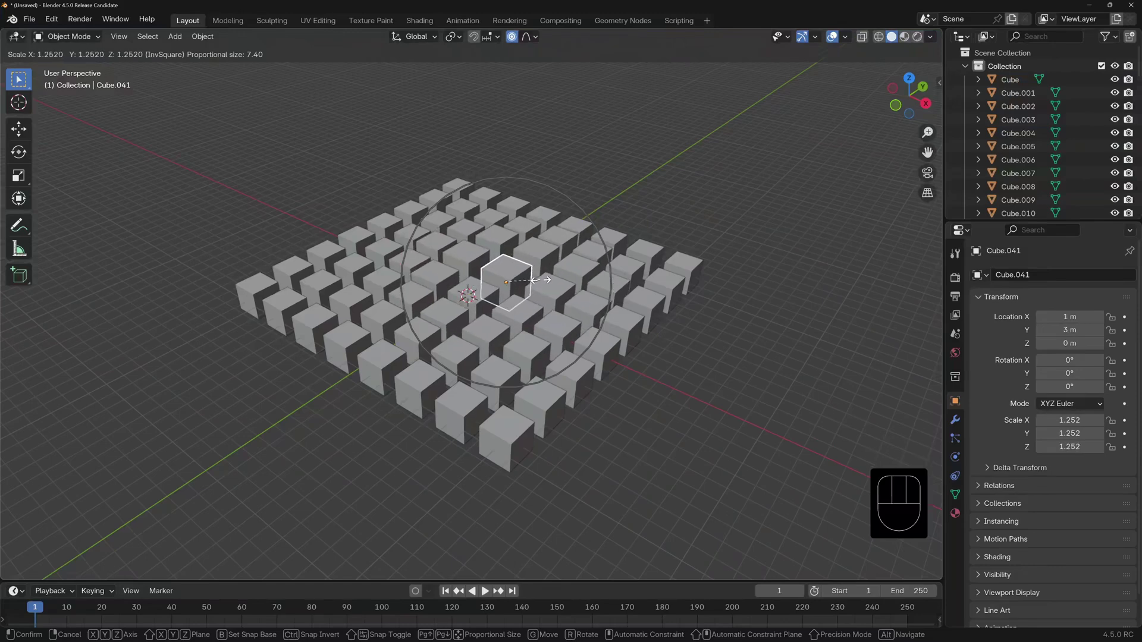
key("r")
key("y")
scroll(524, 268, "down", 7)
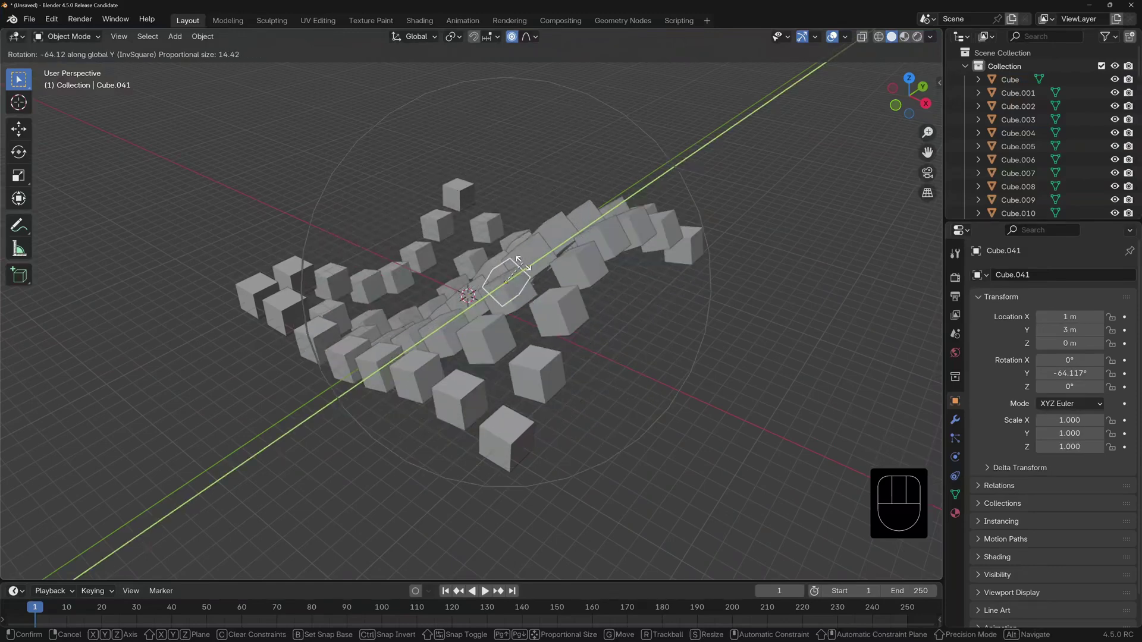
scroll(514, 297, "down", 1)
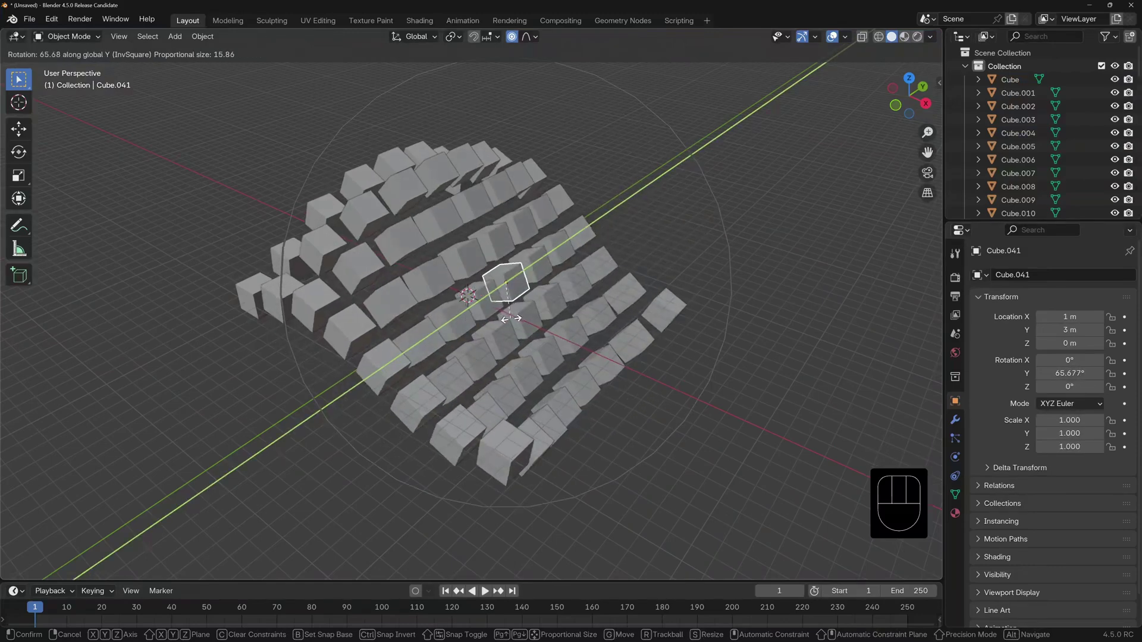
key("x")
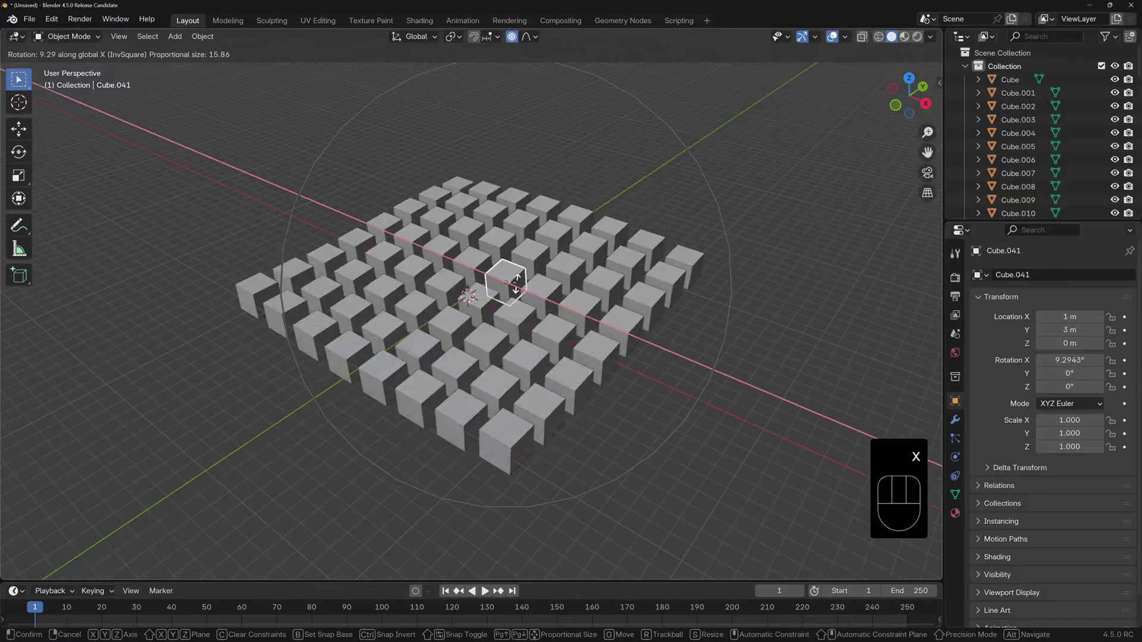